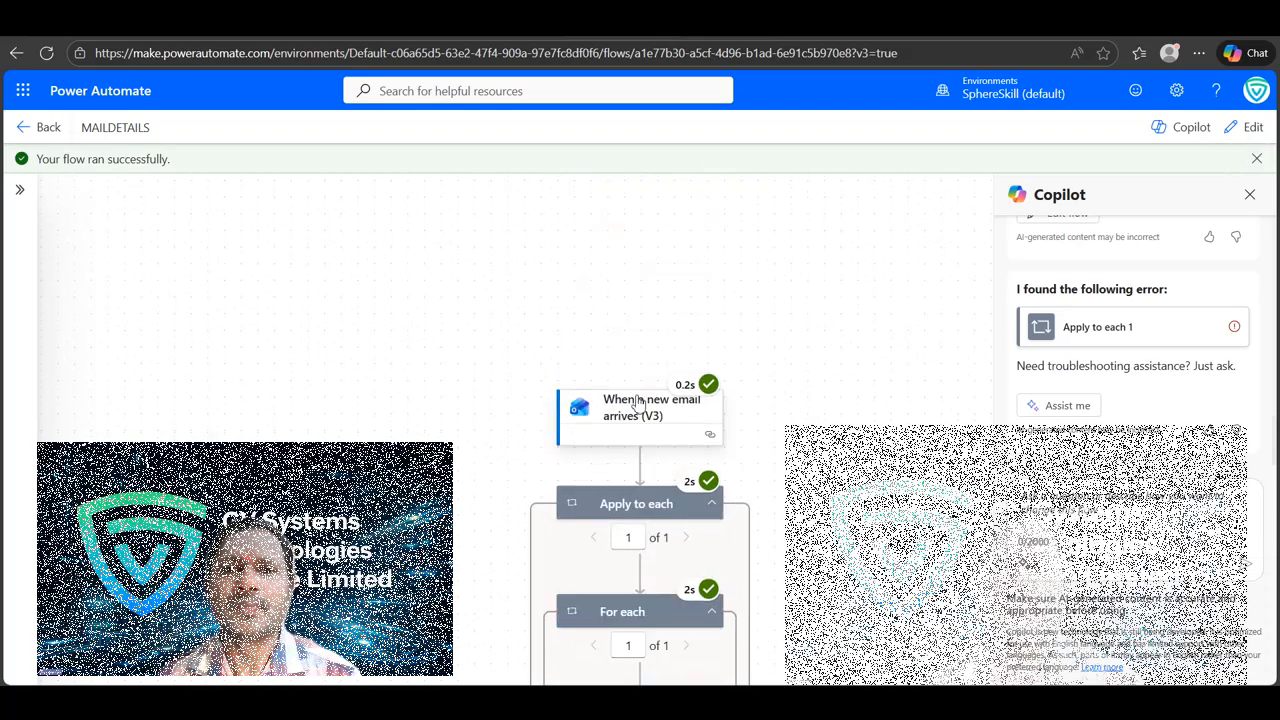
Inspect the parameters of the Create file action in the MAILDETAILS run results, down to the saved file name.
click(628, 472)
scroll(263, 422, down, 2)
click(242, 431)
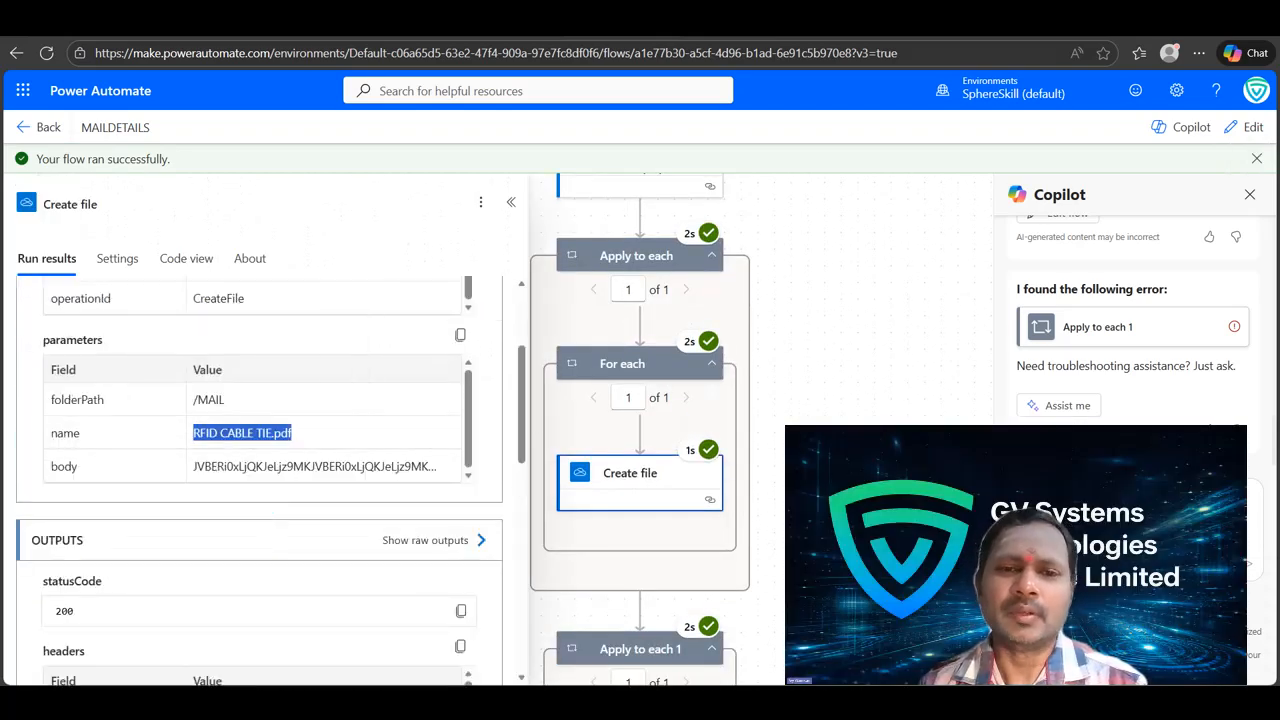
In the MAILATTACHMENT workbook, auto-fit the Sender, Date, Column1, Time, Subject and Message ID columns to their contents.
click(400, 373)
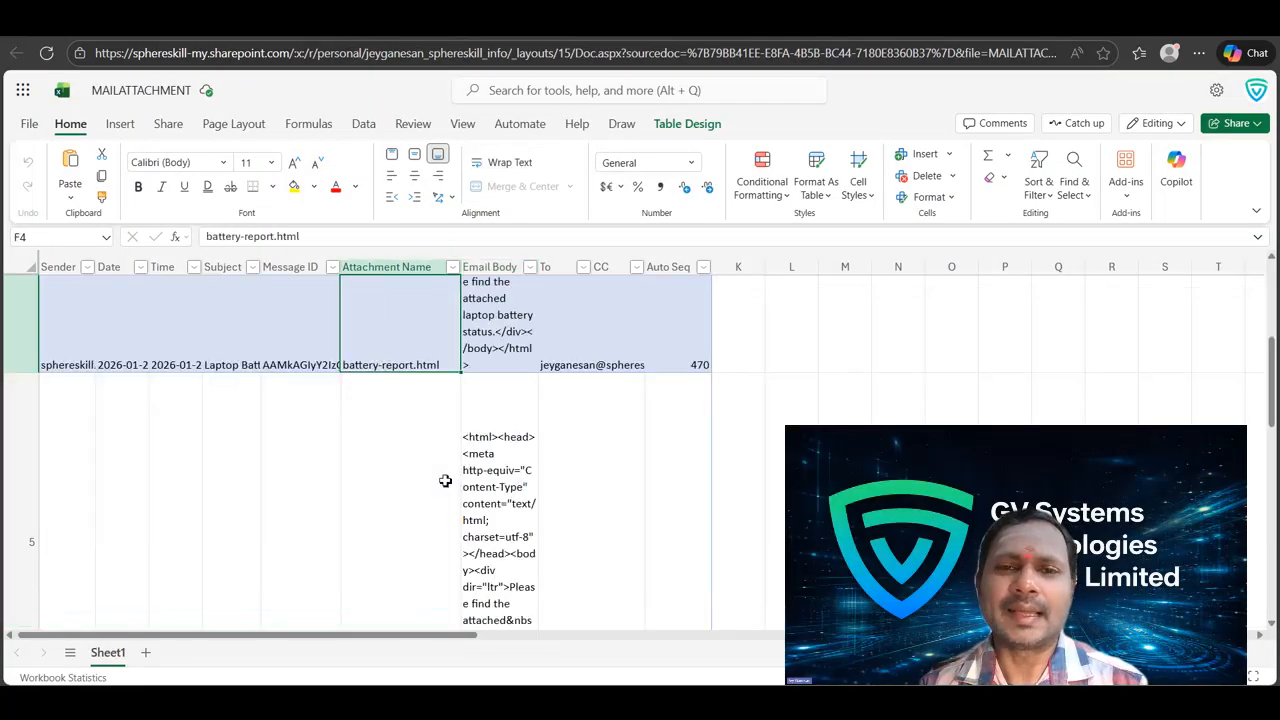
double_click(592, 267)
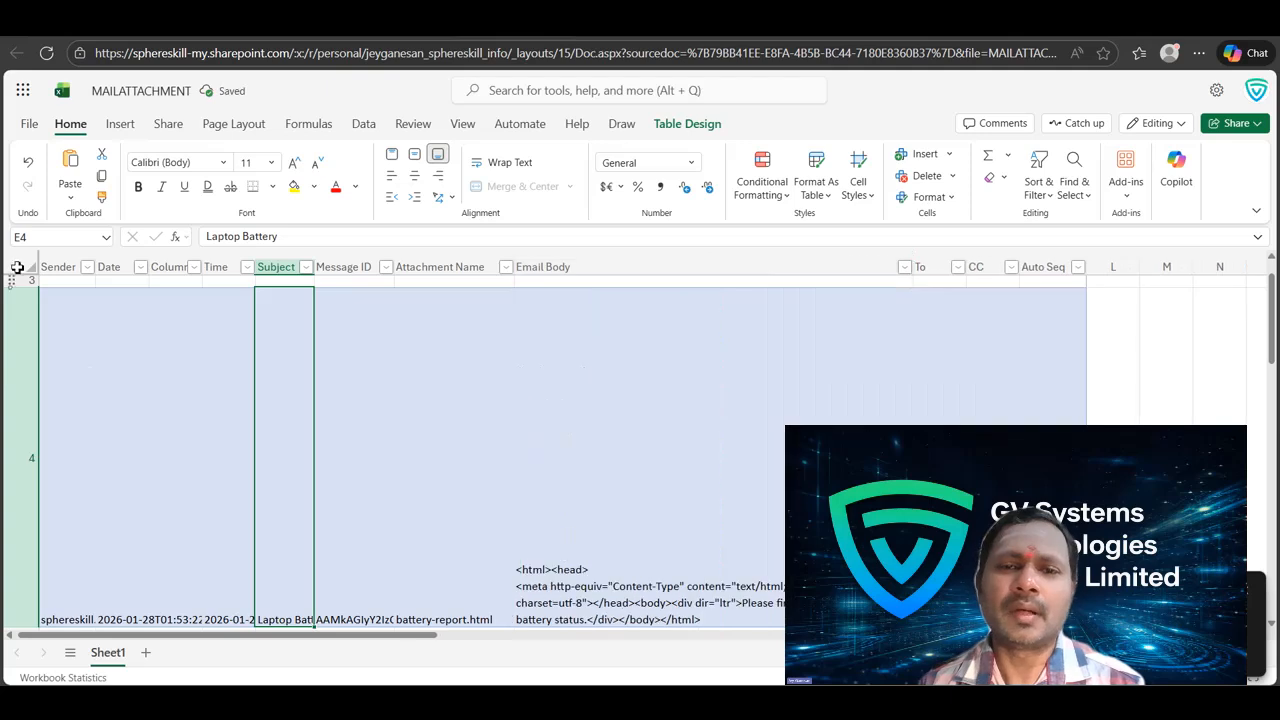
scroll(115, 432, down, 7)
click(72, 420)
double_click(97, 267)
double_click(238, 267)
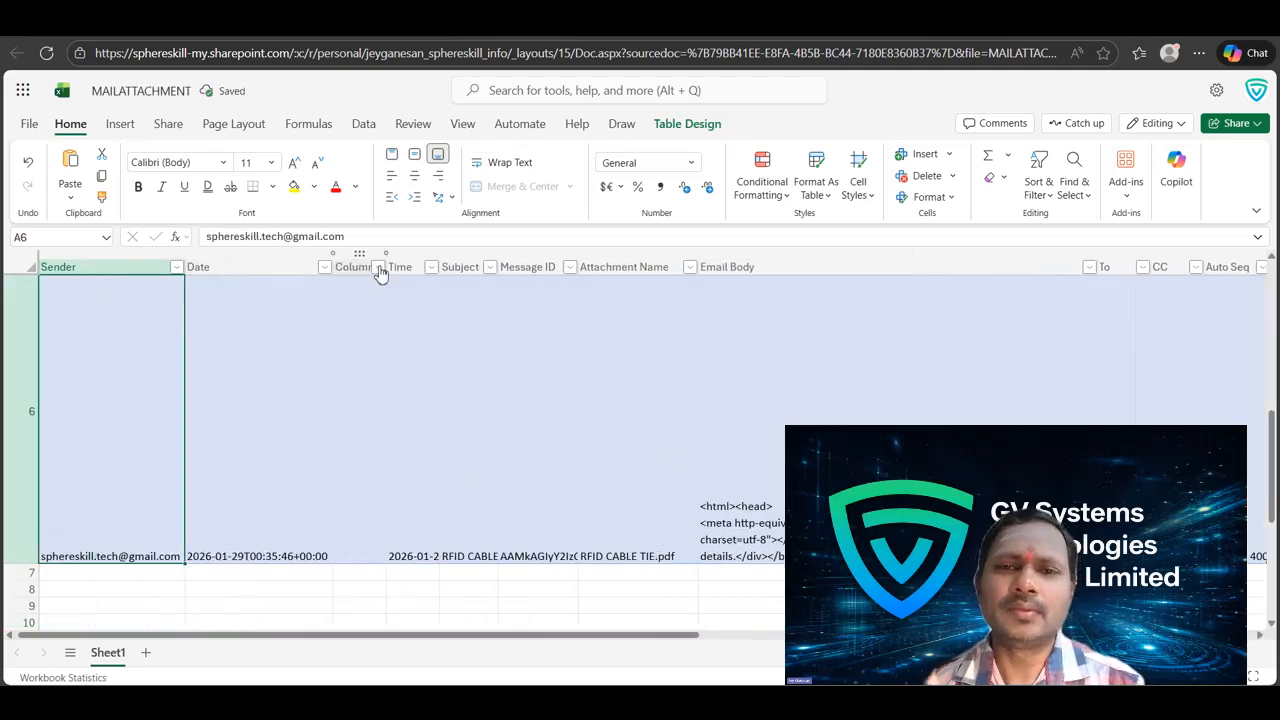
double_click(389, 267)
double_click(452, 267)
double_click(622, 267)
double_click(708, 267)
Narrow the Message ID column and auto-fit the columns at the far end of the table.
scroll(897, 391, right, 8)
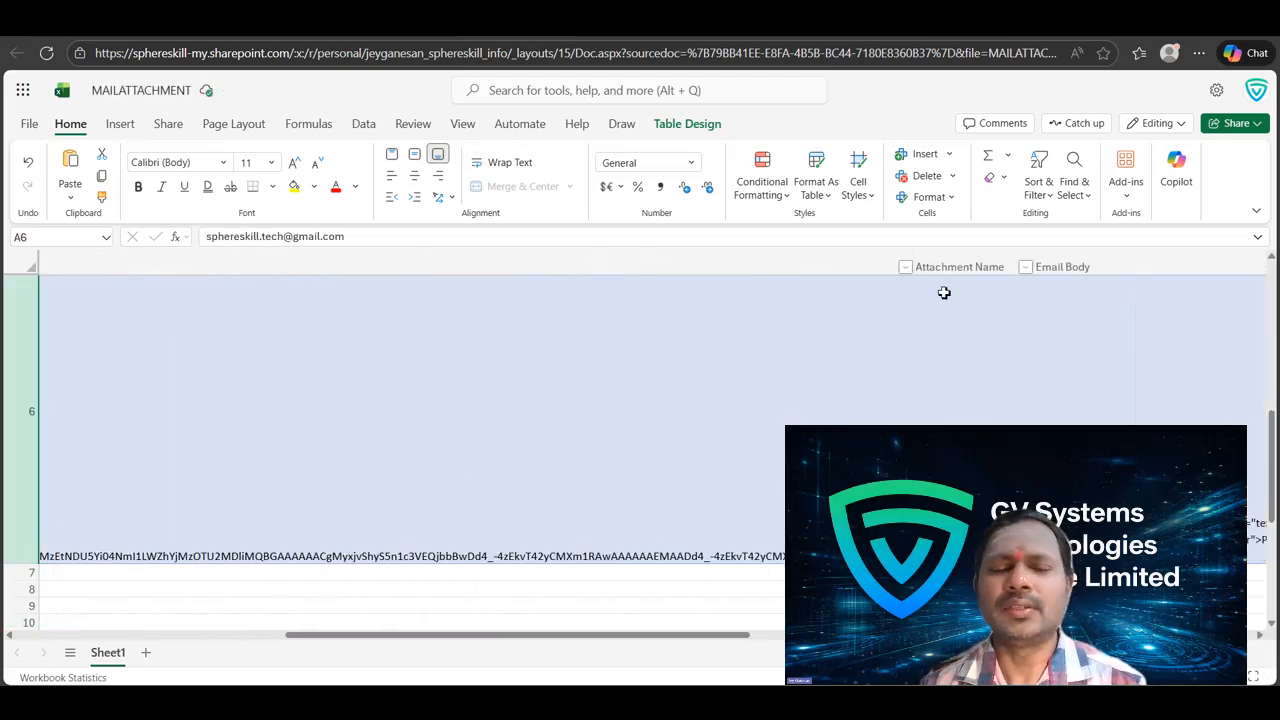
drag(912, 267, 573, 267)
click(561, 440)
click(1153, 268)
scroll(1153, 270, right, 3)
double_click(822, 267)
double_click(972, 267)
Review the row 6 record cell by cell across all table columns, back to the Sender cell.
click(909, 391)
key(Left)
key(Left)
key(Left)
key(Left)
key(Left)
key(Left)
key(Left)
key(Left)
key(Right)
key(Right)
key(Right)
key(Right)
key(Right)
key(Right)
key(Right)
key(Right)
key(Right)
key(Right)
key(Right)
key(Right)
key(Left)
key(Left)
key(Left)
key(Left)
key(Left)
key(Left)
key(Left)
key(Left)
key(Left)
key(Left)
key(Right)
key(Left)
key(Left)
key(Left)
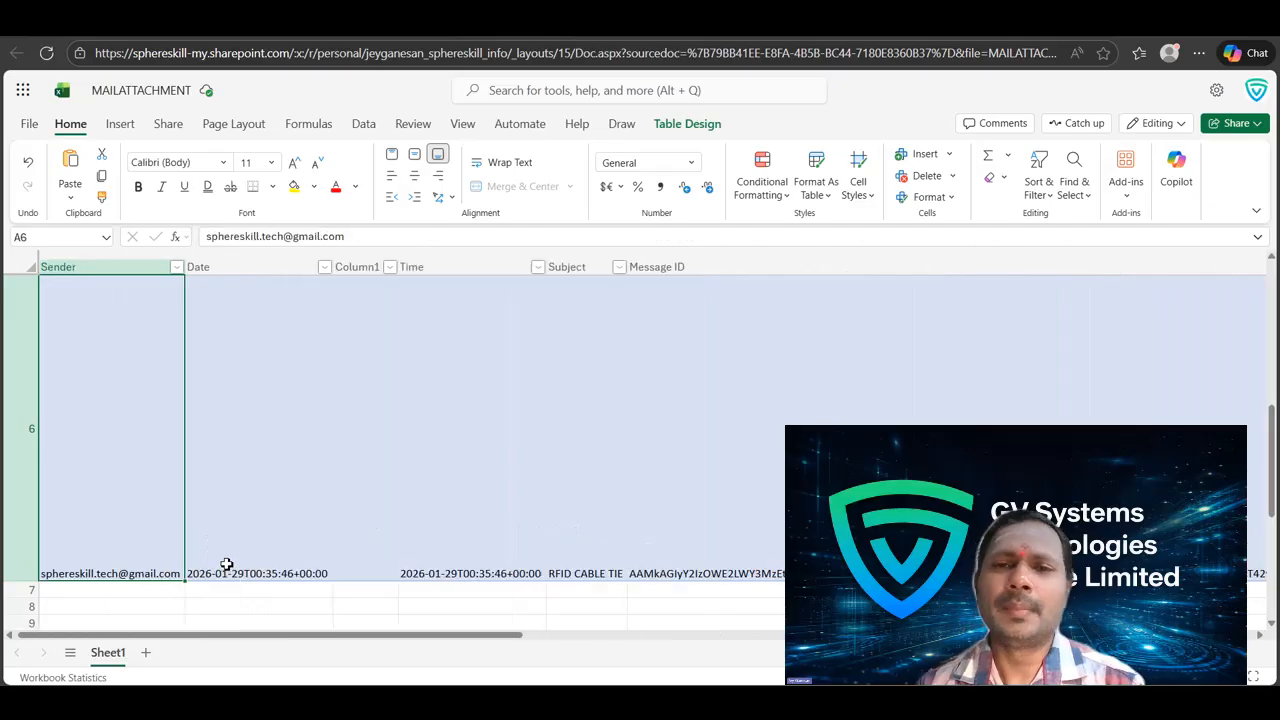
click(300, 18)
click(110, 18)
click(108, 133)
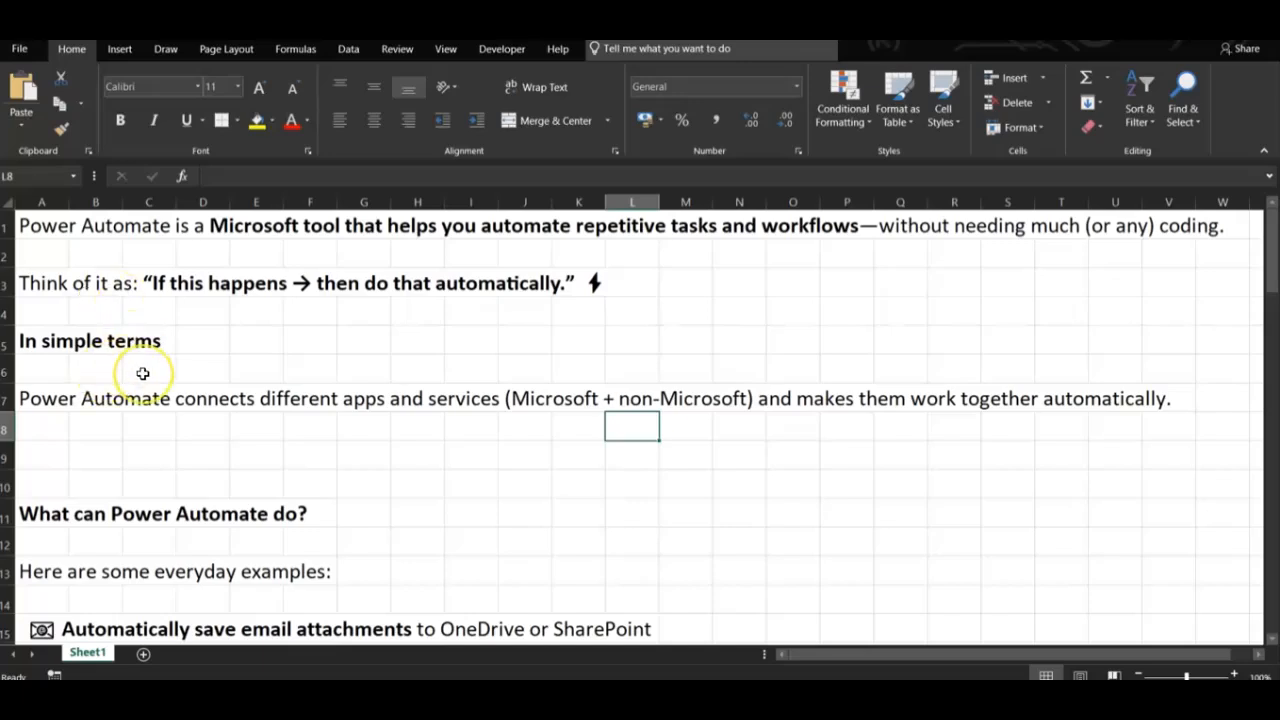
Read the Excel notes on what Power Automate is and its everyday examples, through AI-powered workflows.
scroll(141, 372, down, 1)
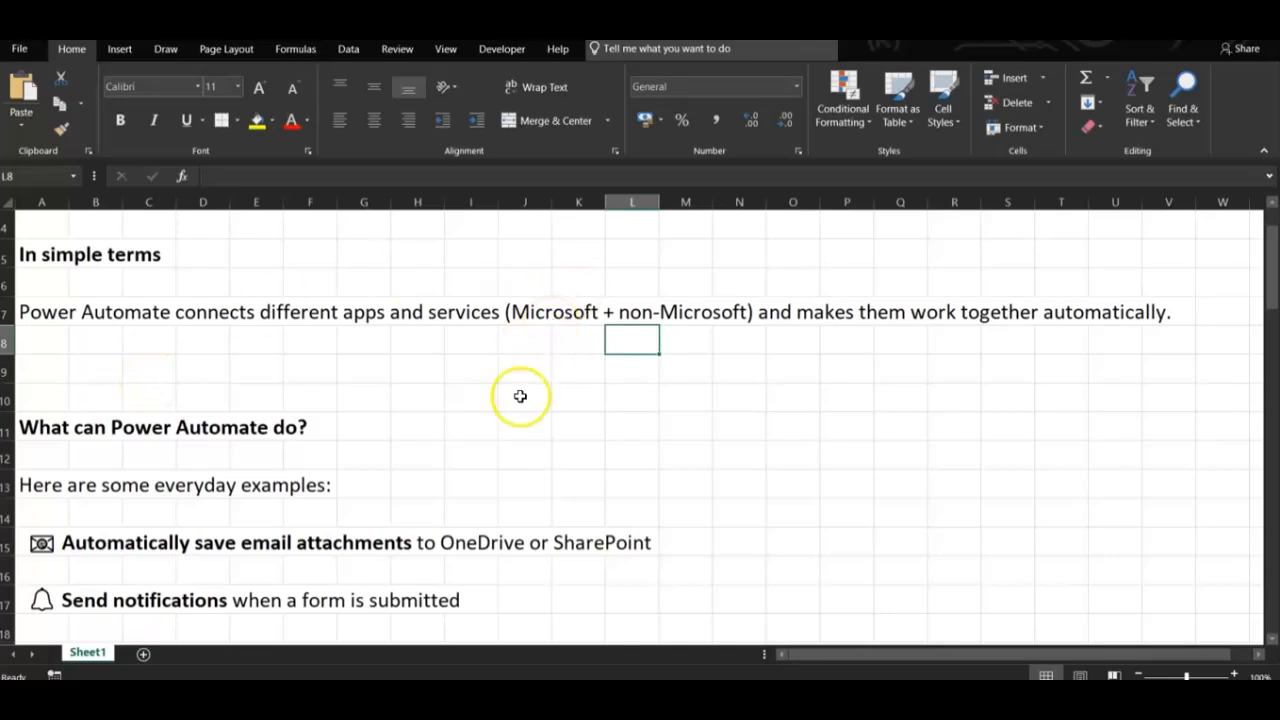
scroll(517, 391, down, 1)
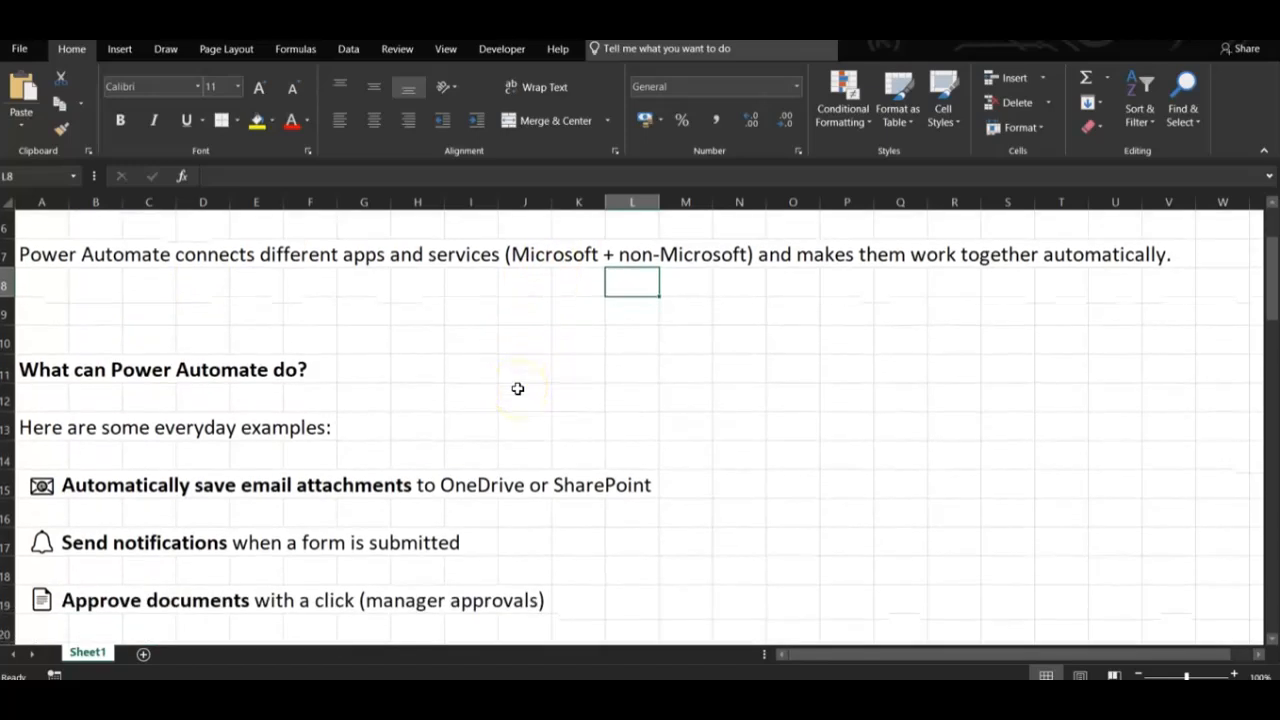
scroll(517, 388, down, 2)
scroll(517, 388, down, 1)
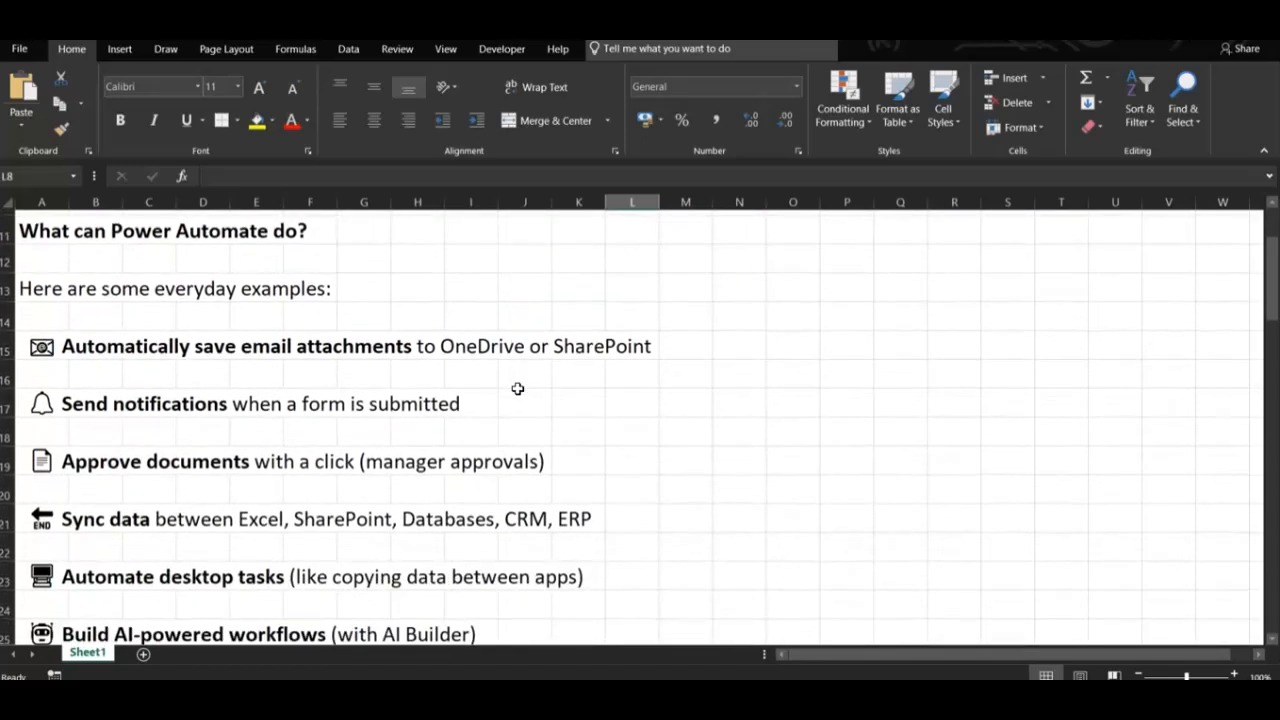
scroll(517, 388, down, 1)
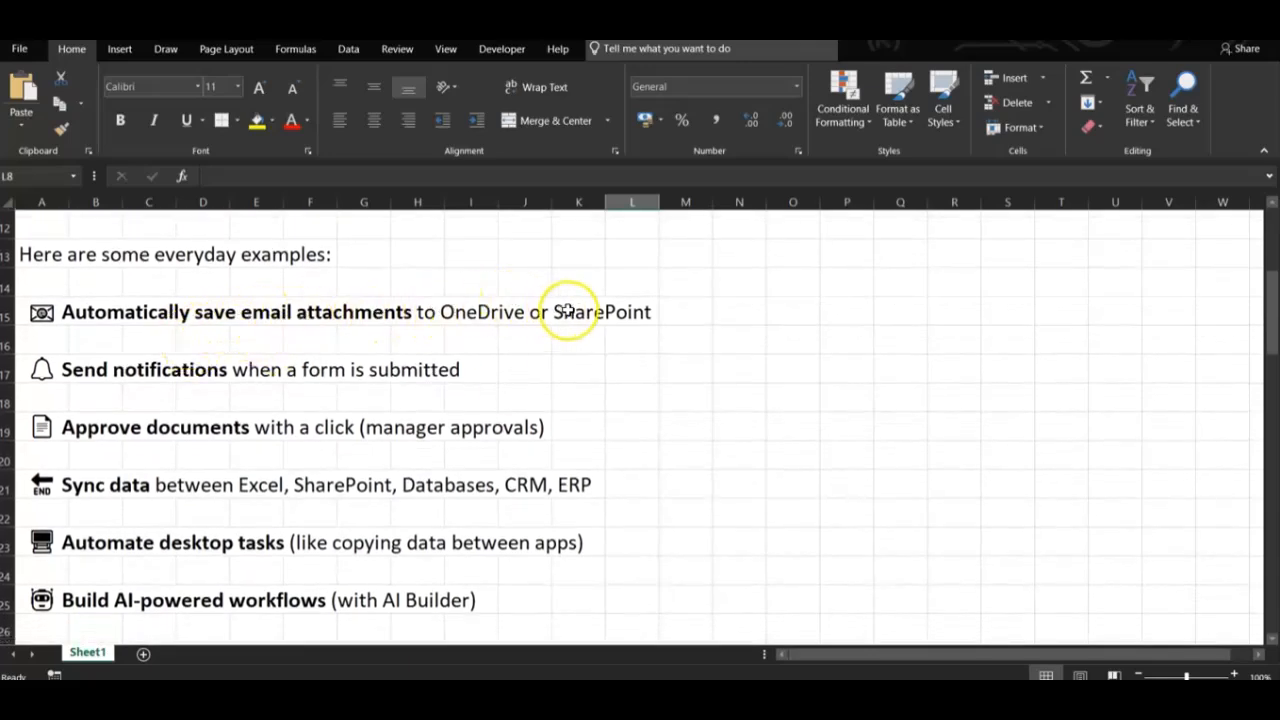
click(70, 318)
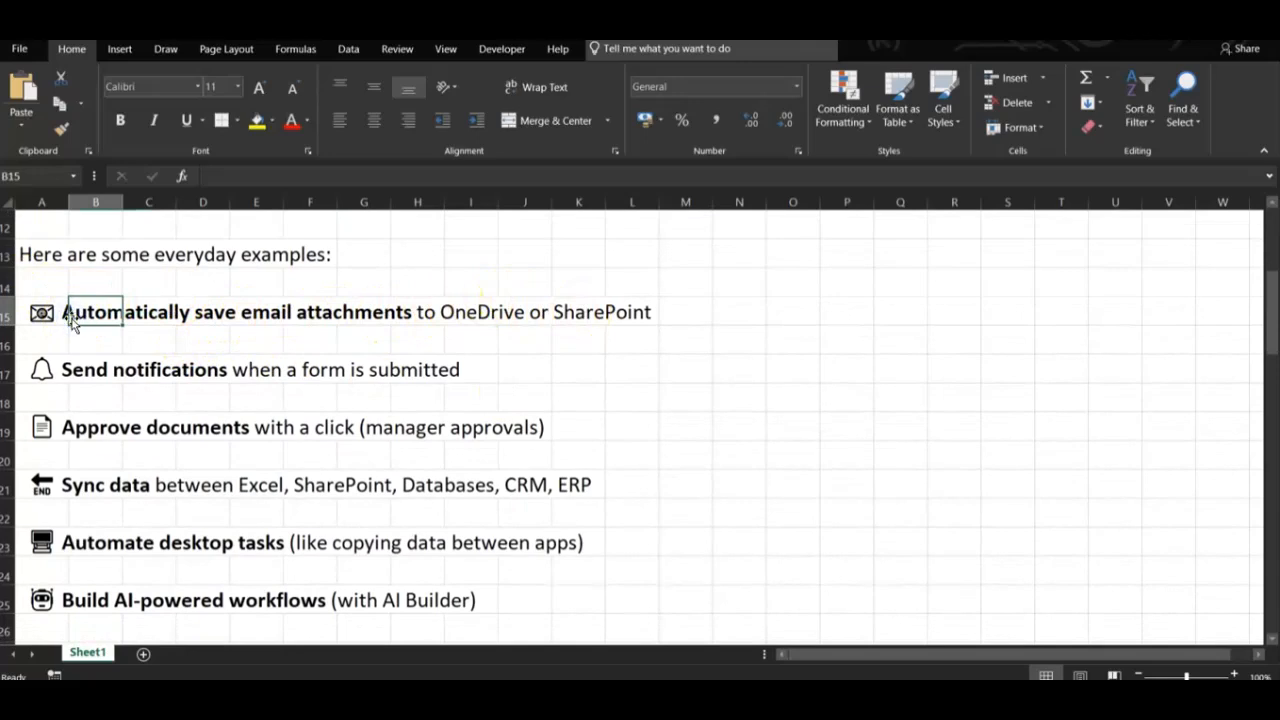
click(82, 370)
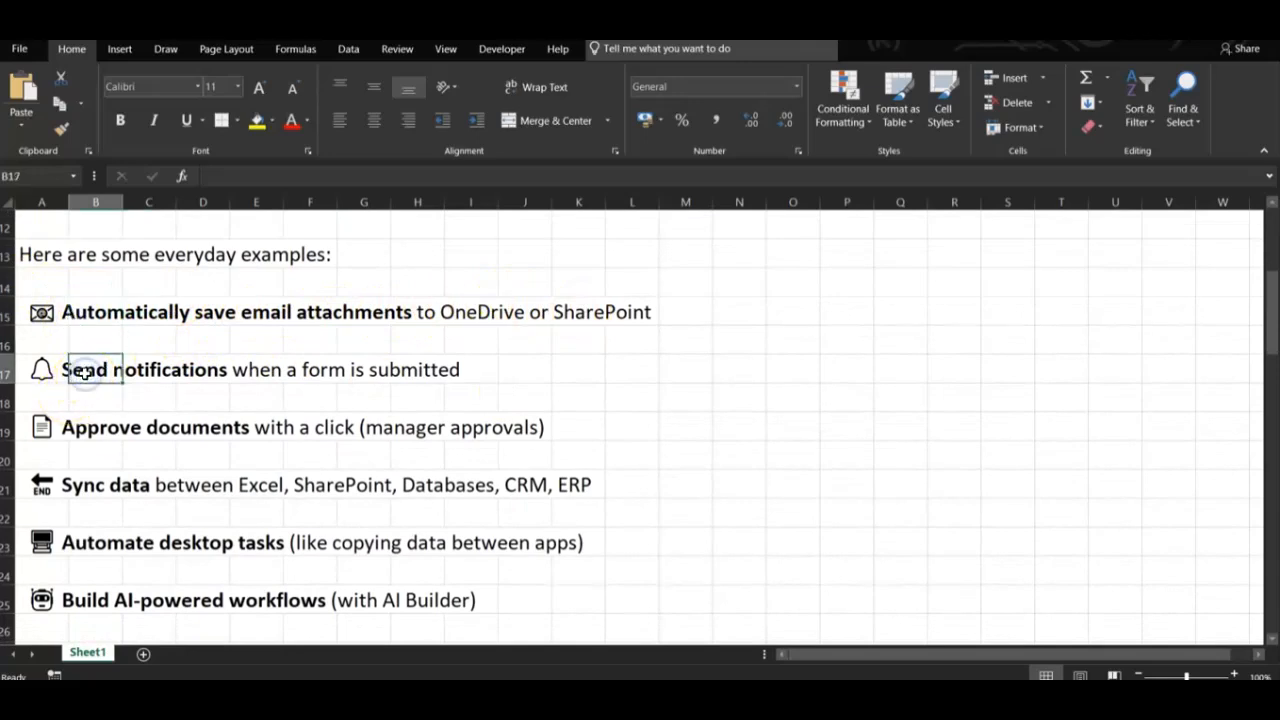
scroll(84, 372, down, 1)
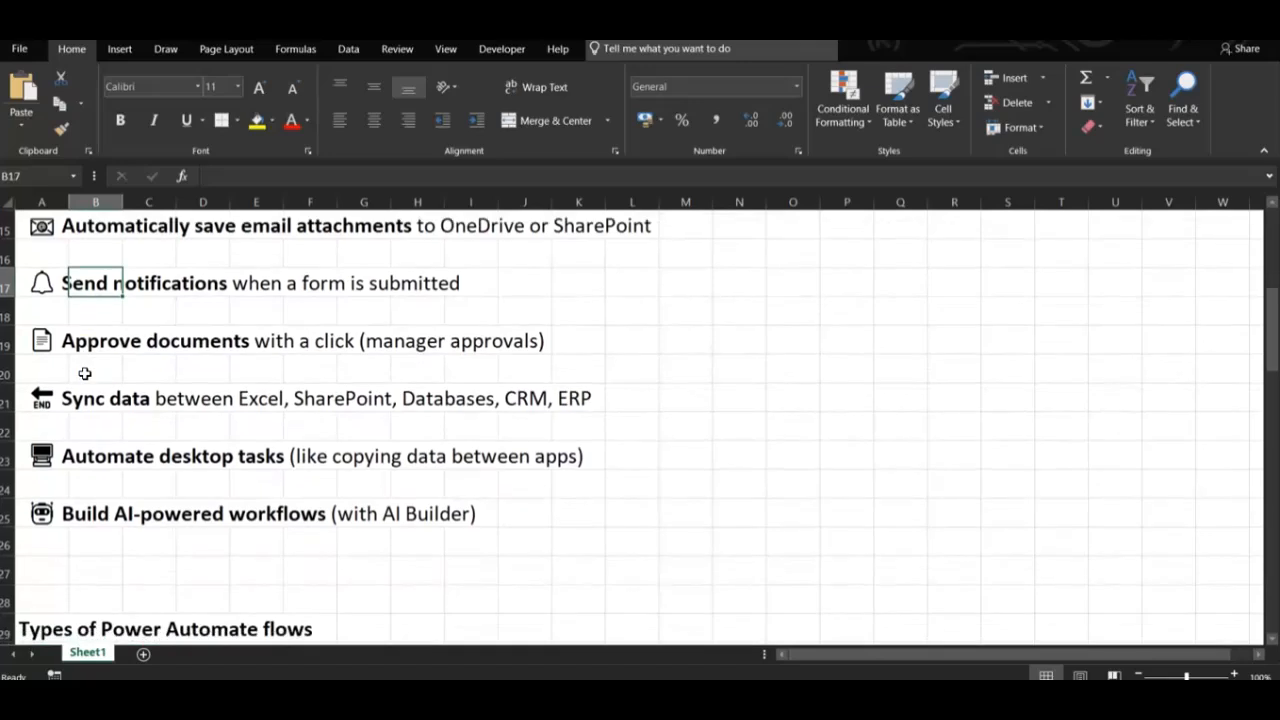
click(88, 362)
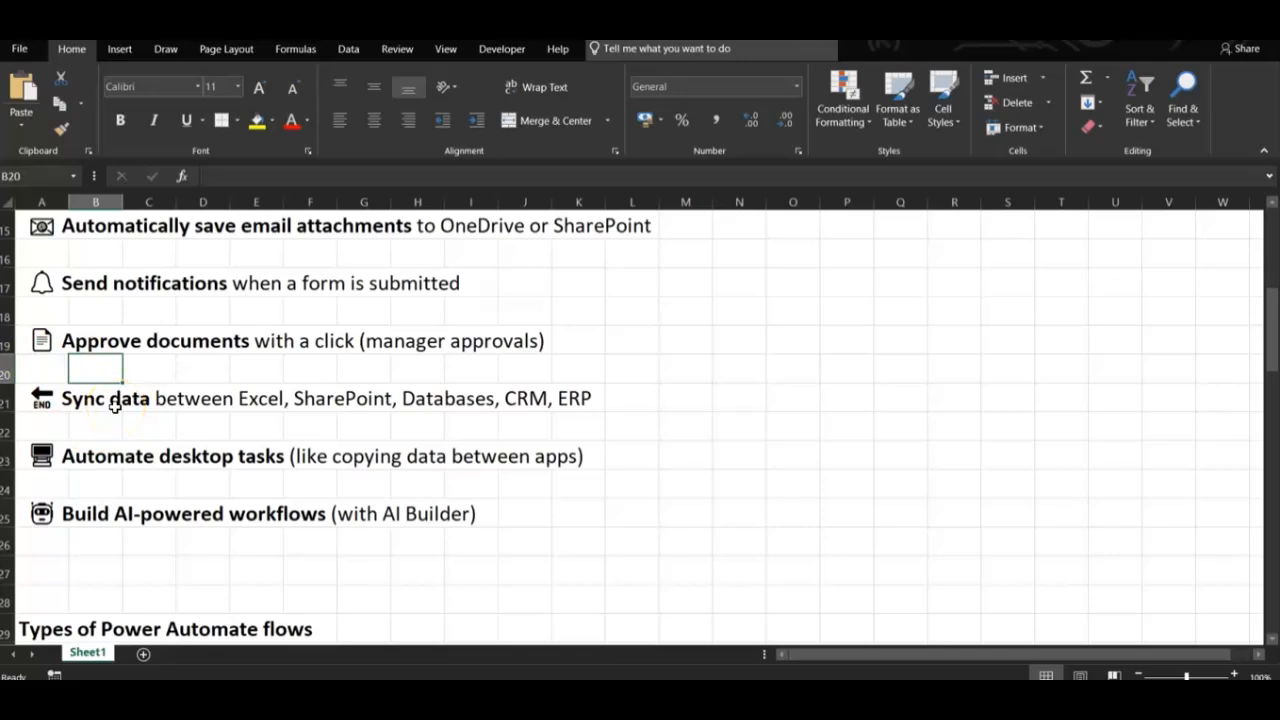
scroll(115, 405, down, 1)
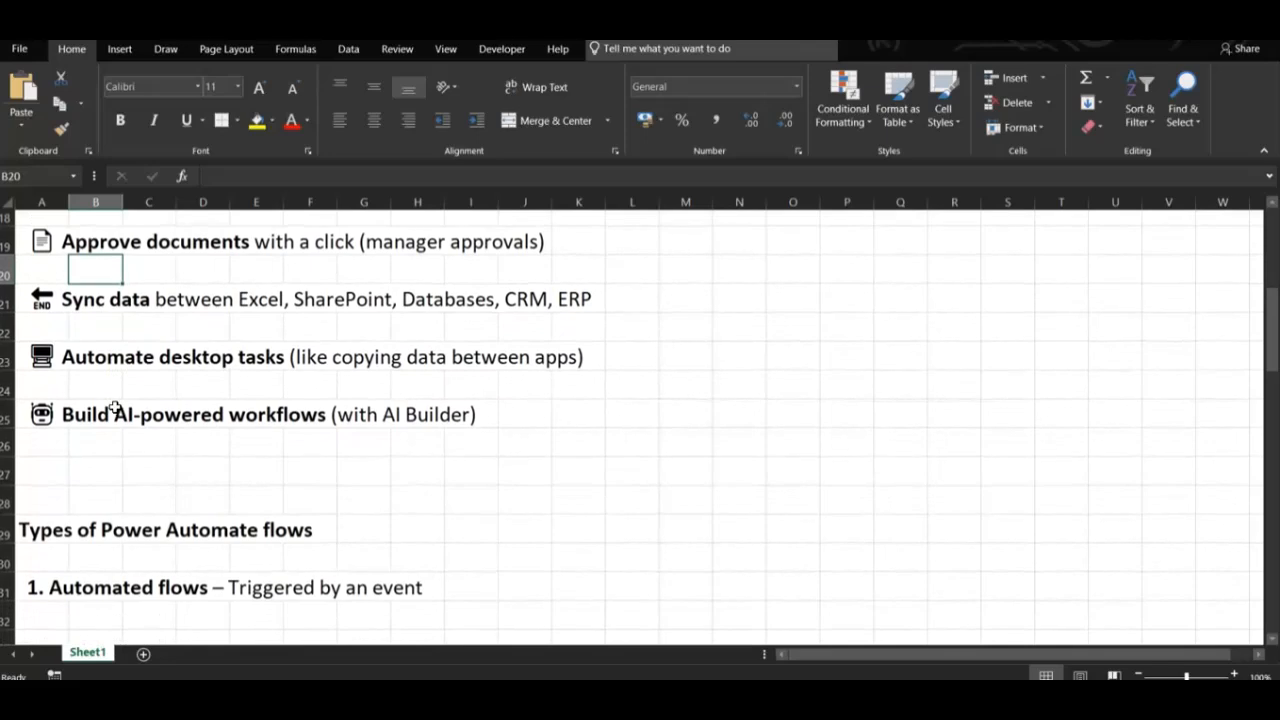
scroll(115, 407, up, 1)
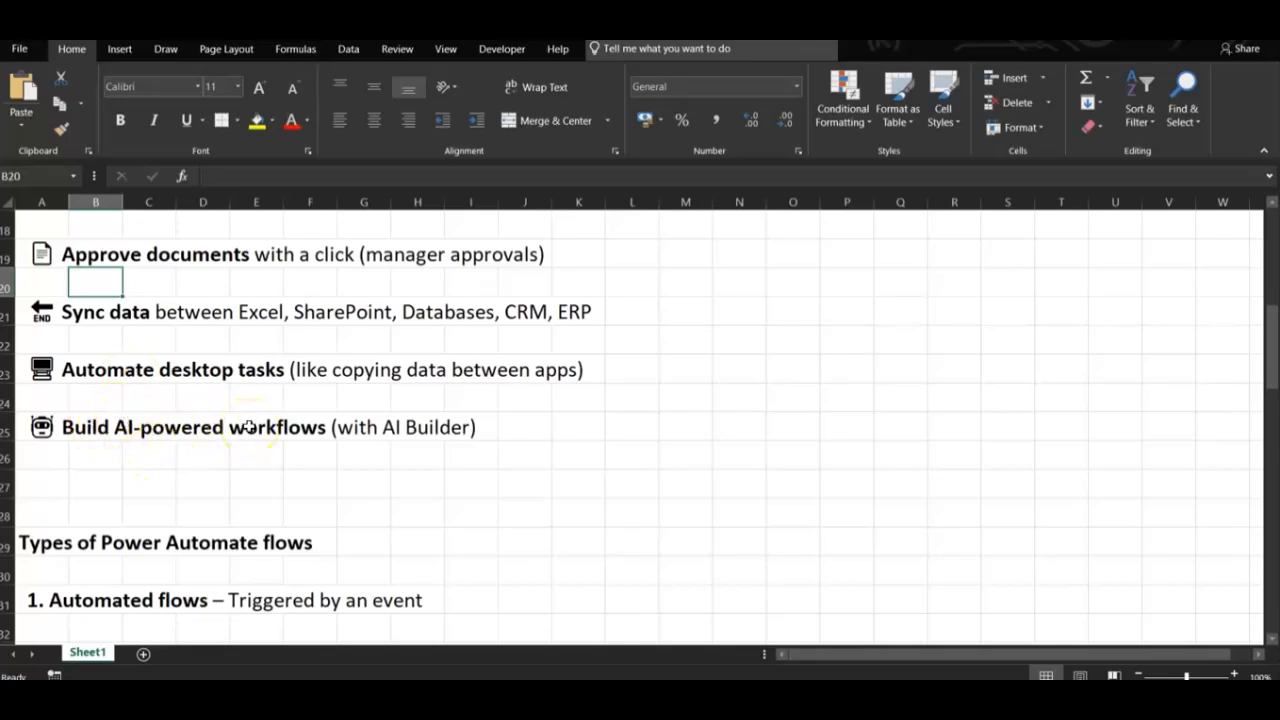
Read the notes on the types of Power Automate flows, the supported apps and services, and who should use it.
scroll(249, 426, down, 3)
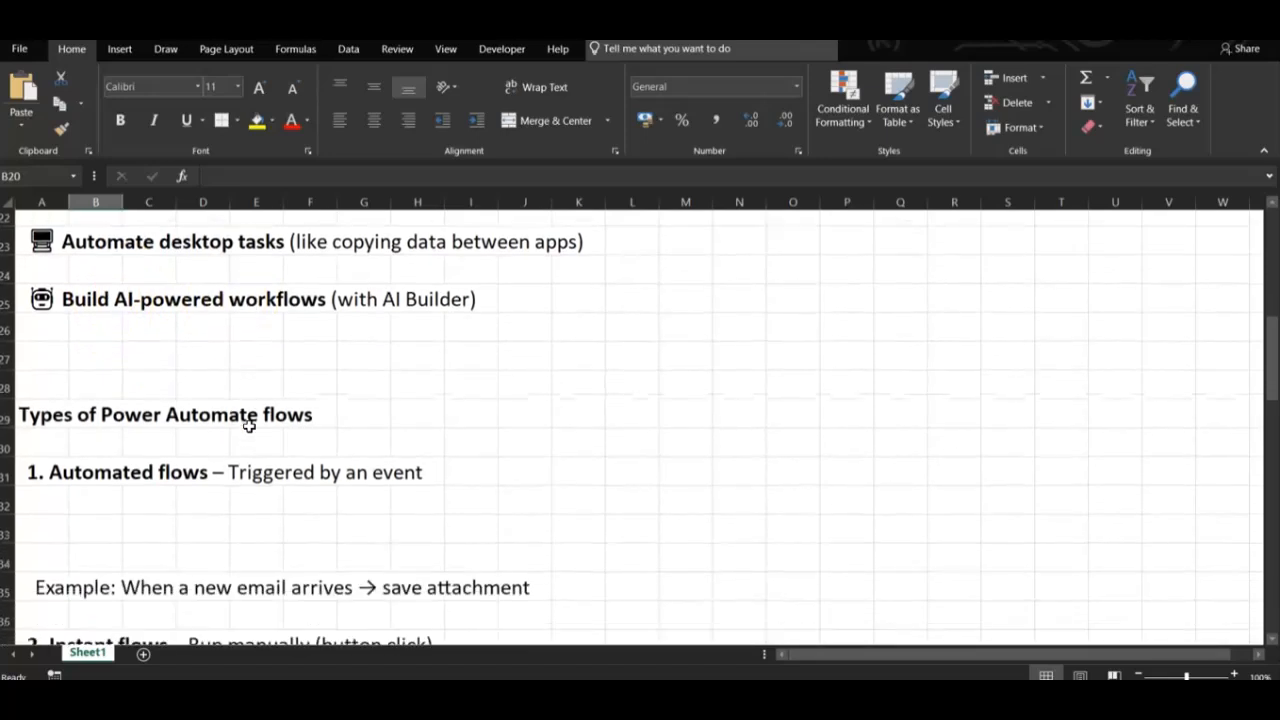
scroll(249, 426, down, 1)
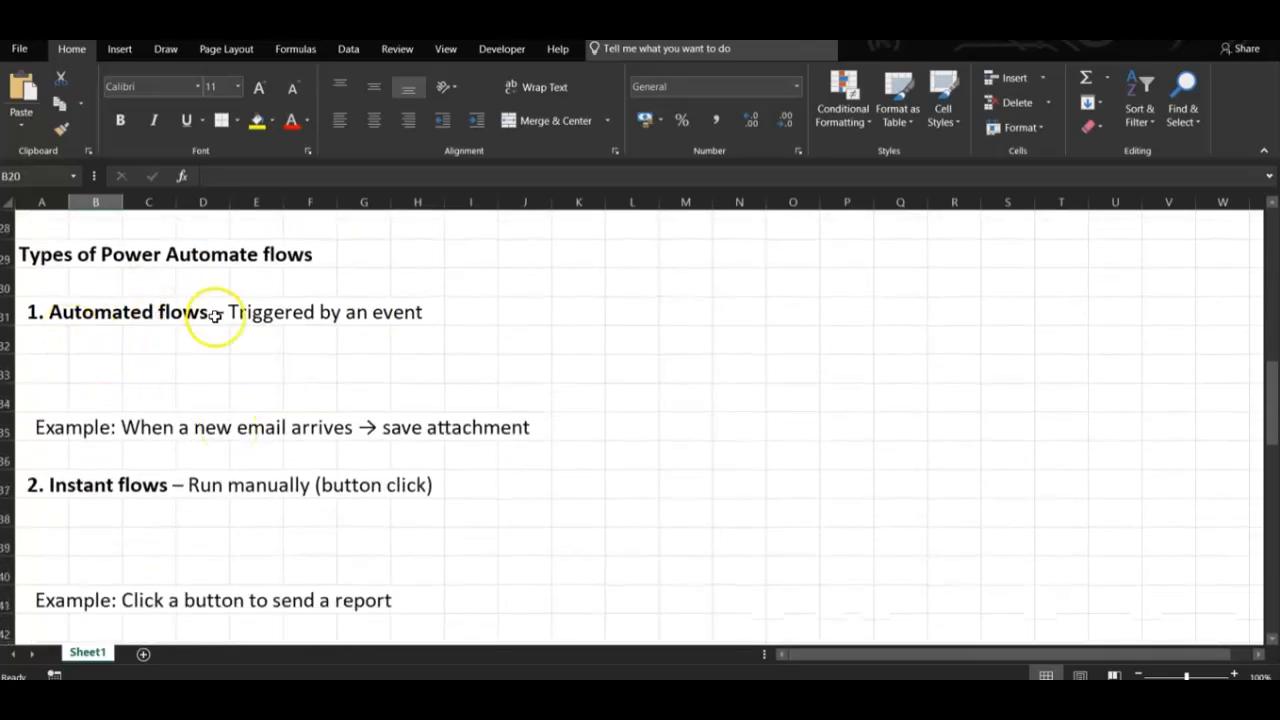
scroll(229, 463, down, 2)
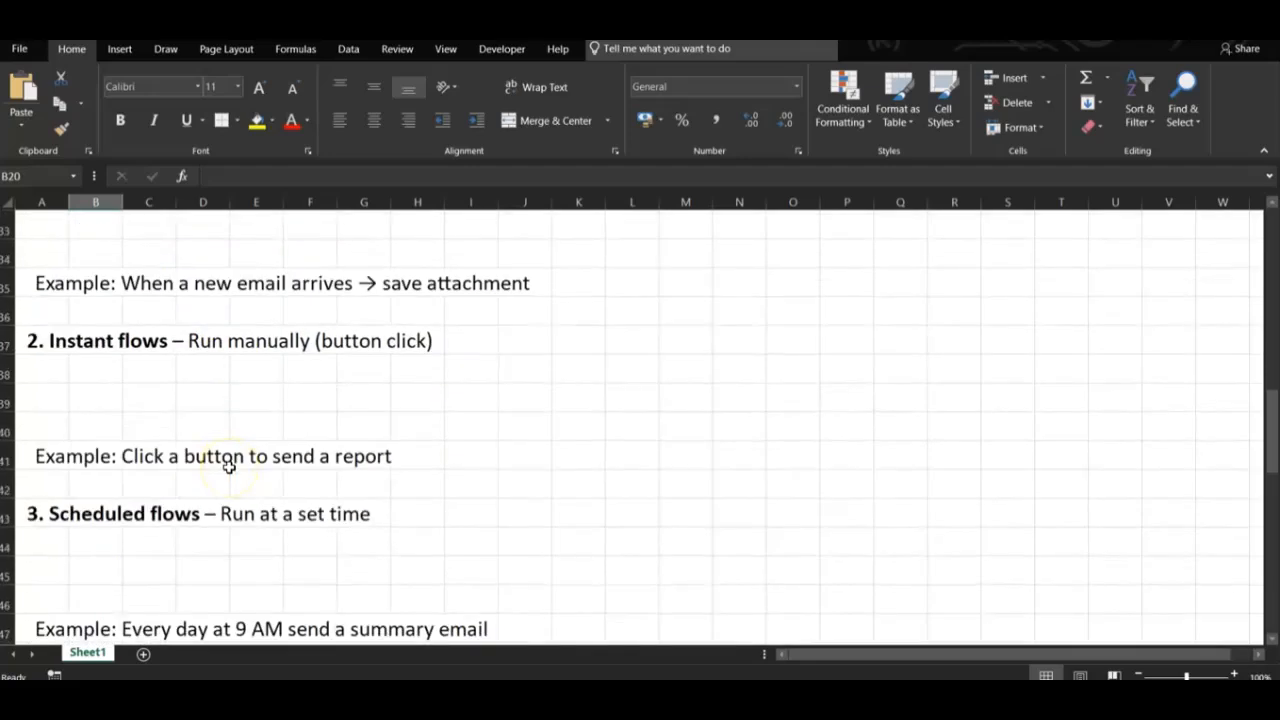
scroll(374, 460, down, 3)
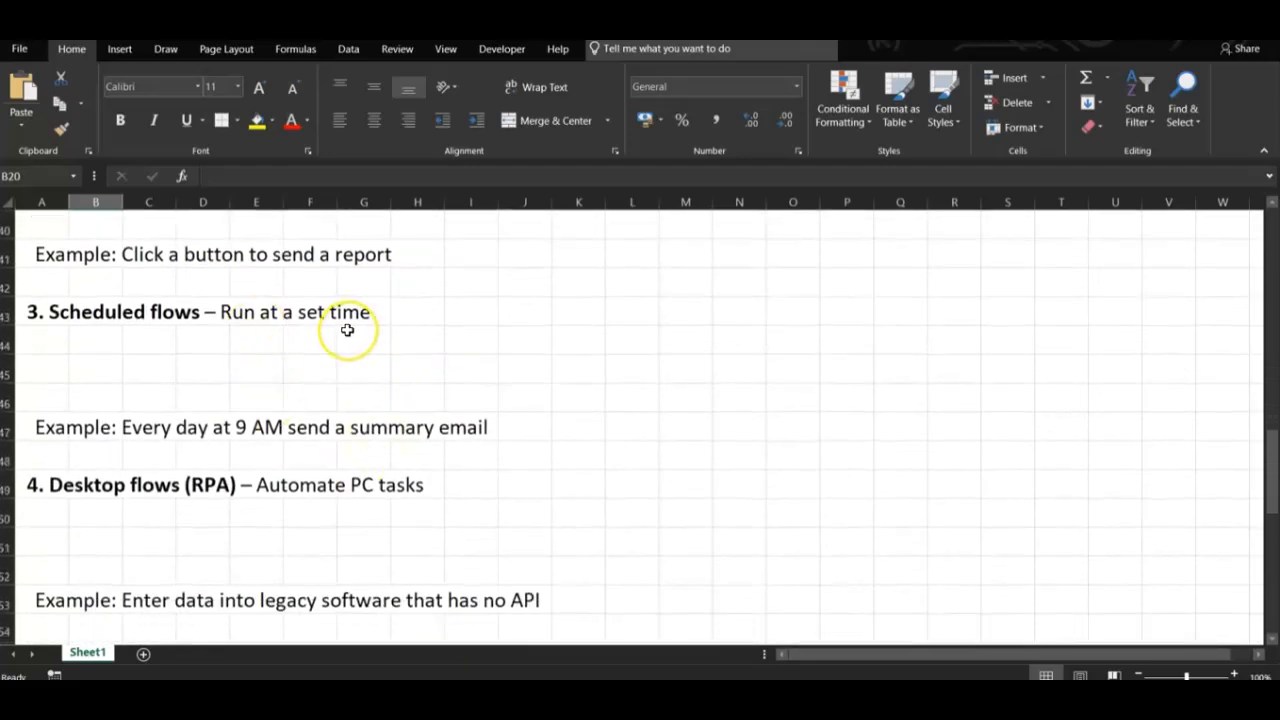
scroll(348, 332, down, 2)
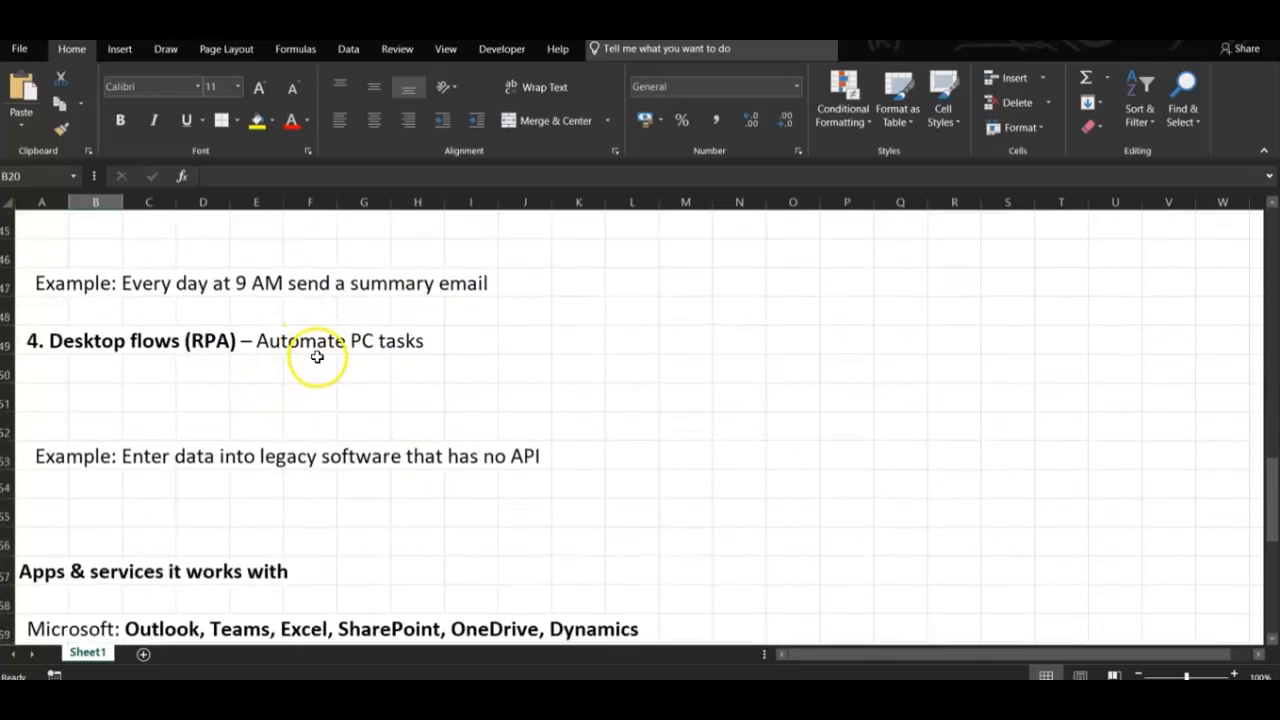
scroll(406, 362, down, 2)
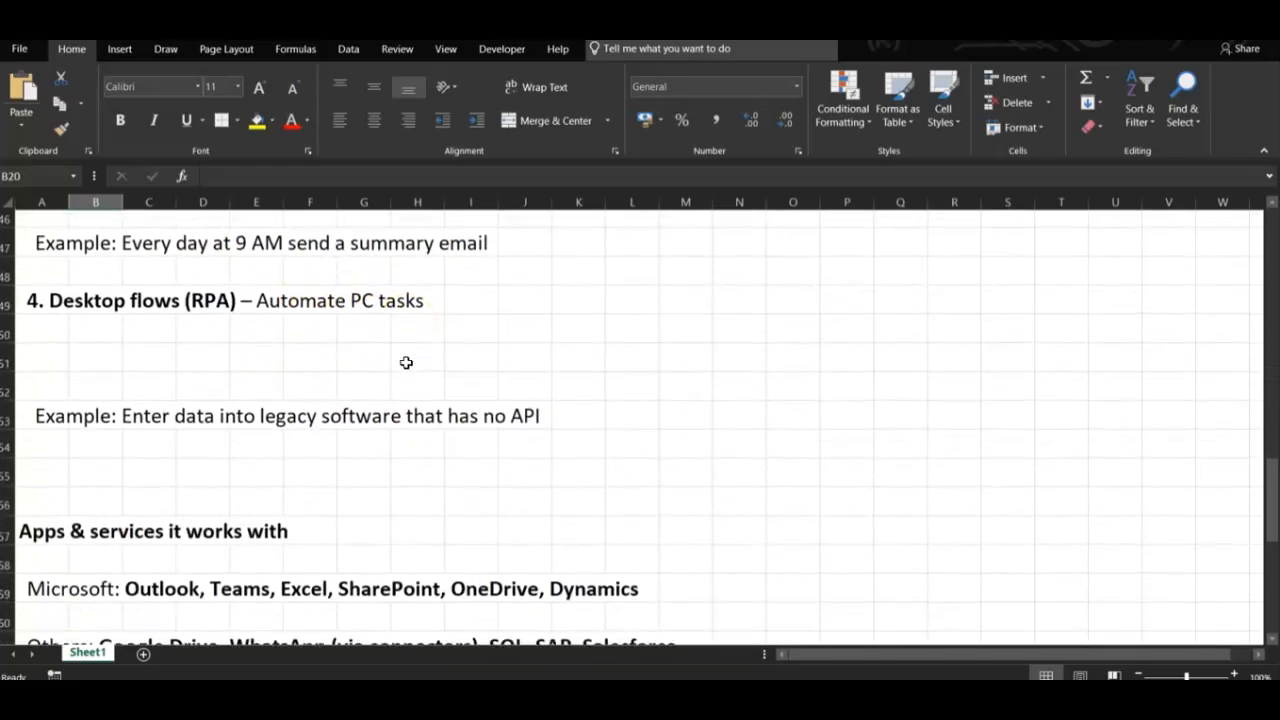
scroll(406, 362, down, 1)
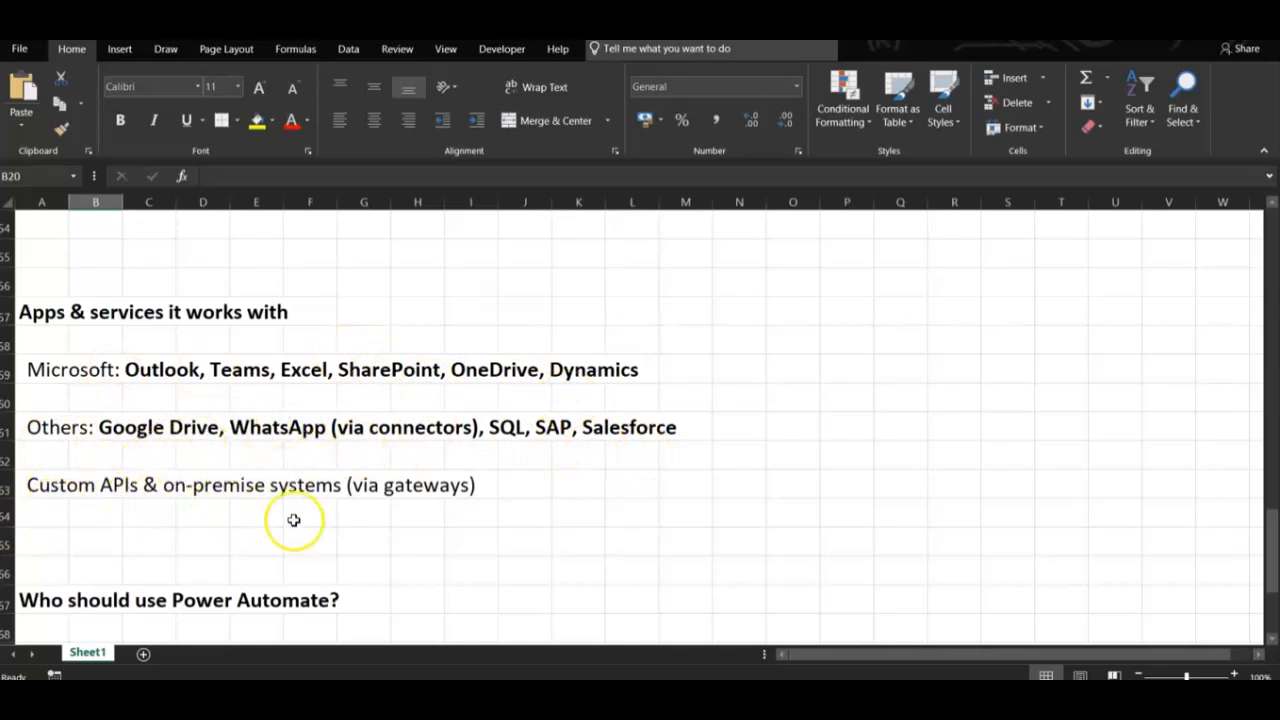
scroll(294, 520, down, 3)
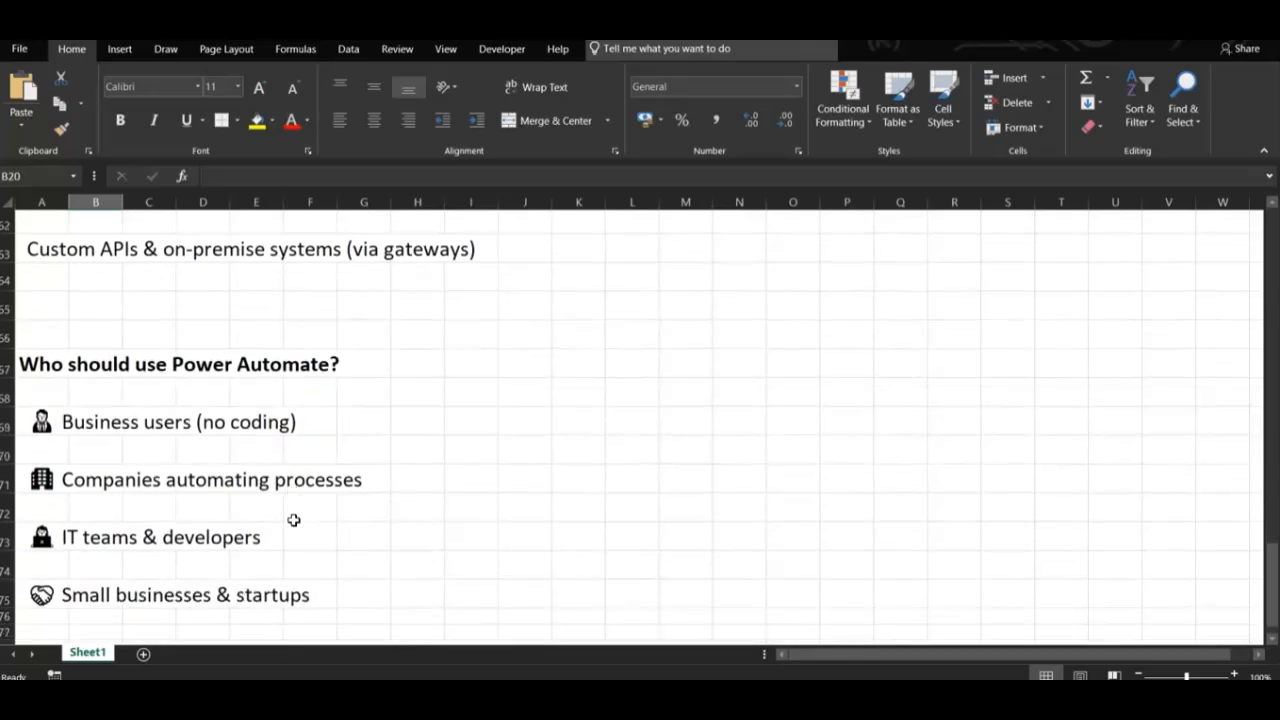
scroll(294, 520, down, 2)
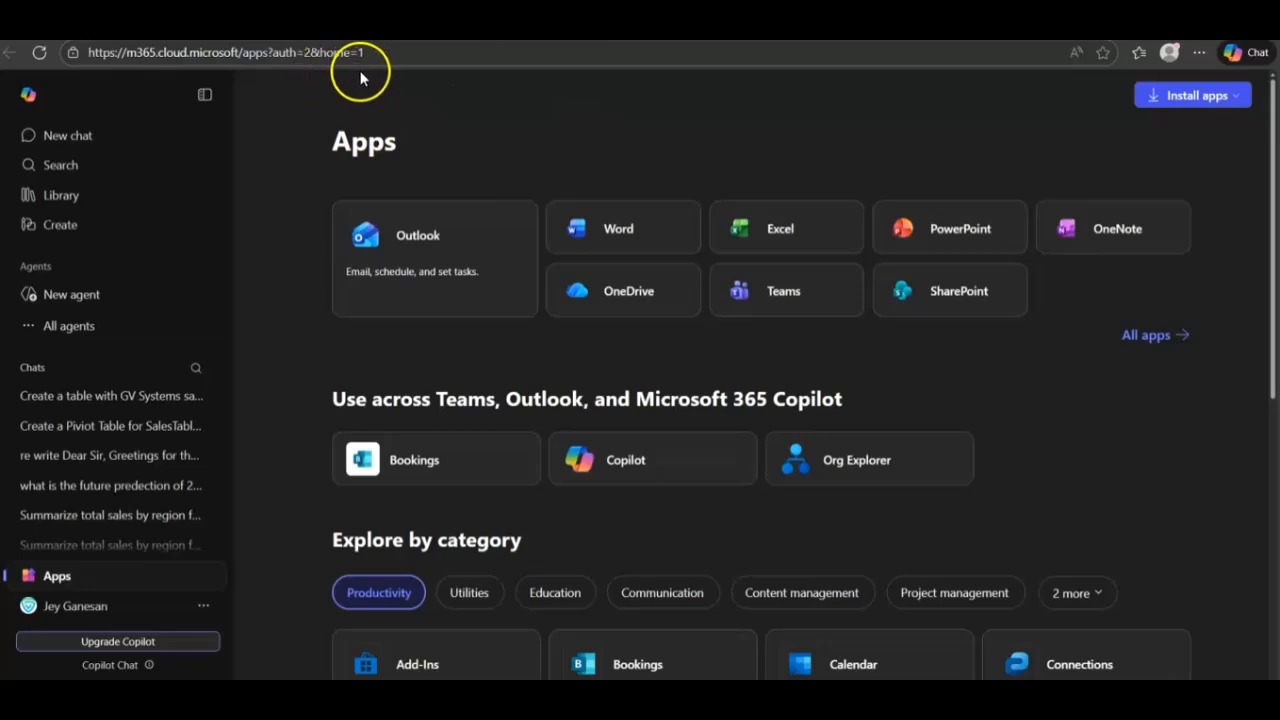
Show all Microsoft 365 apps, collapse the navigation sidebar and open Power Automate.
click(1148, 336)
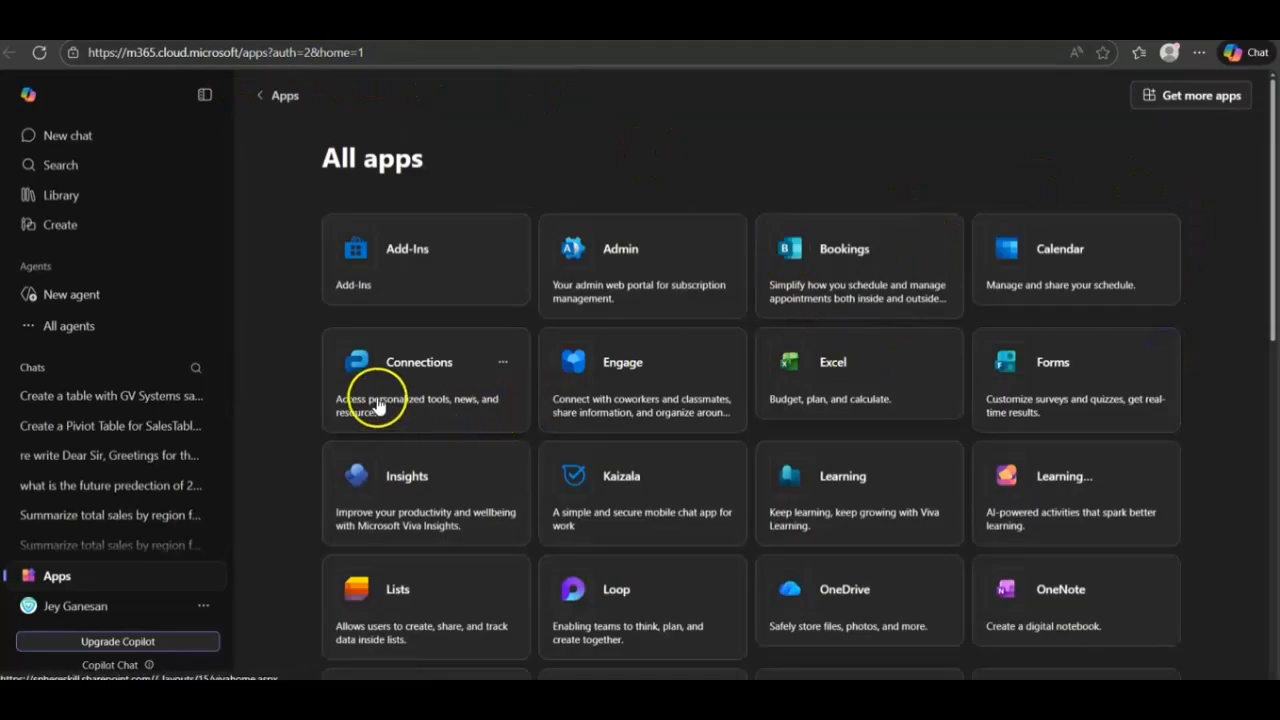
click(202, 92)
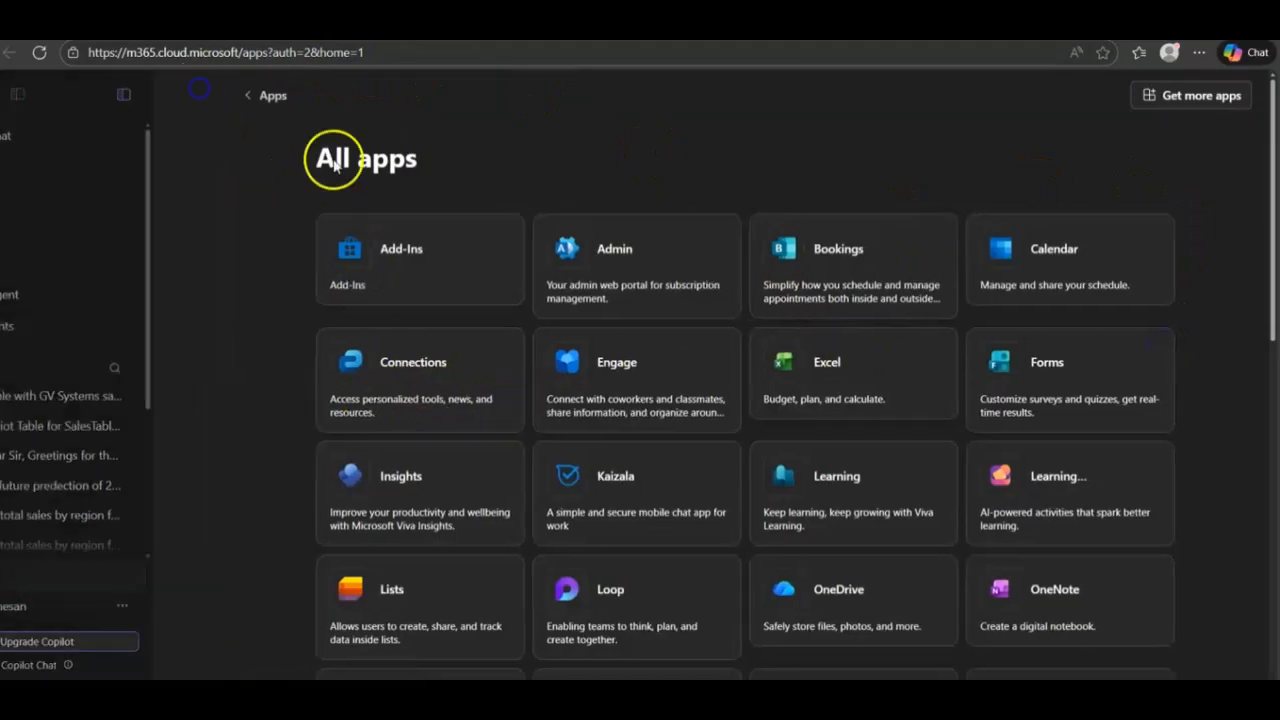
scroll(505, 509, down, 2)
scroll(510, 510, down, 2)
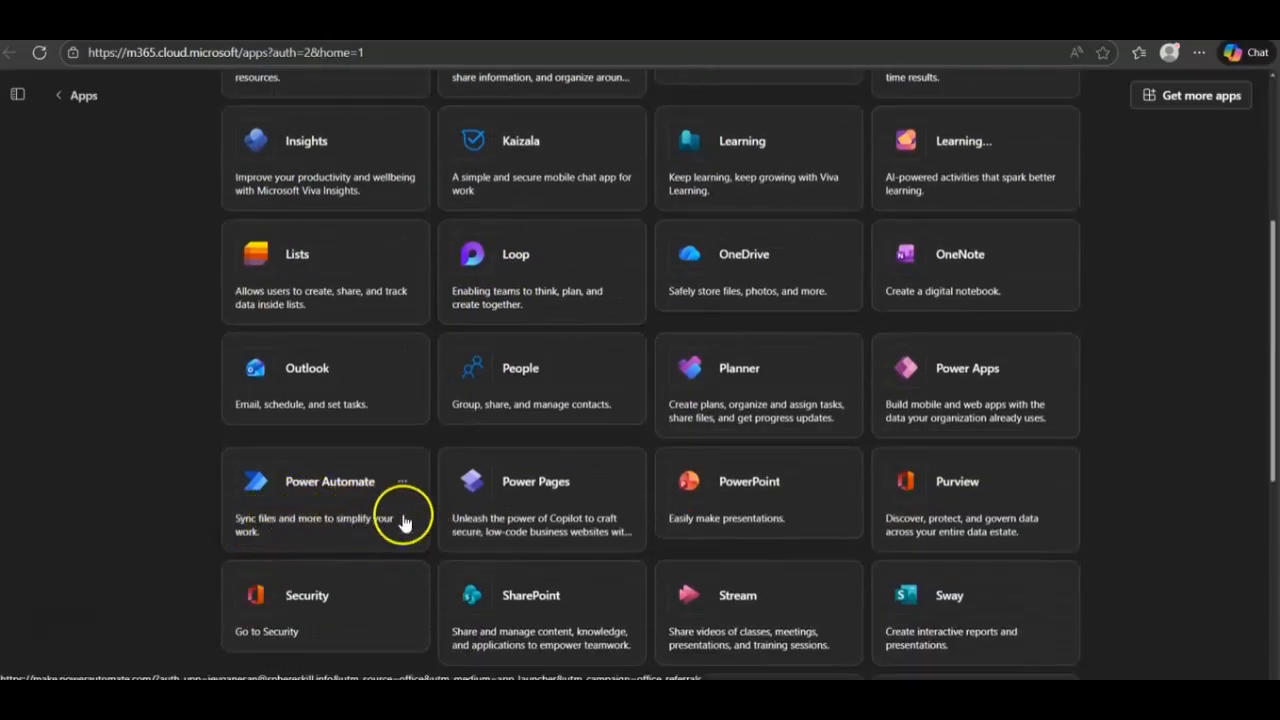
click(354, 523)
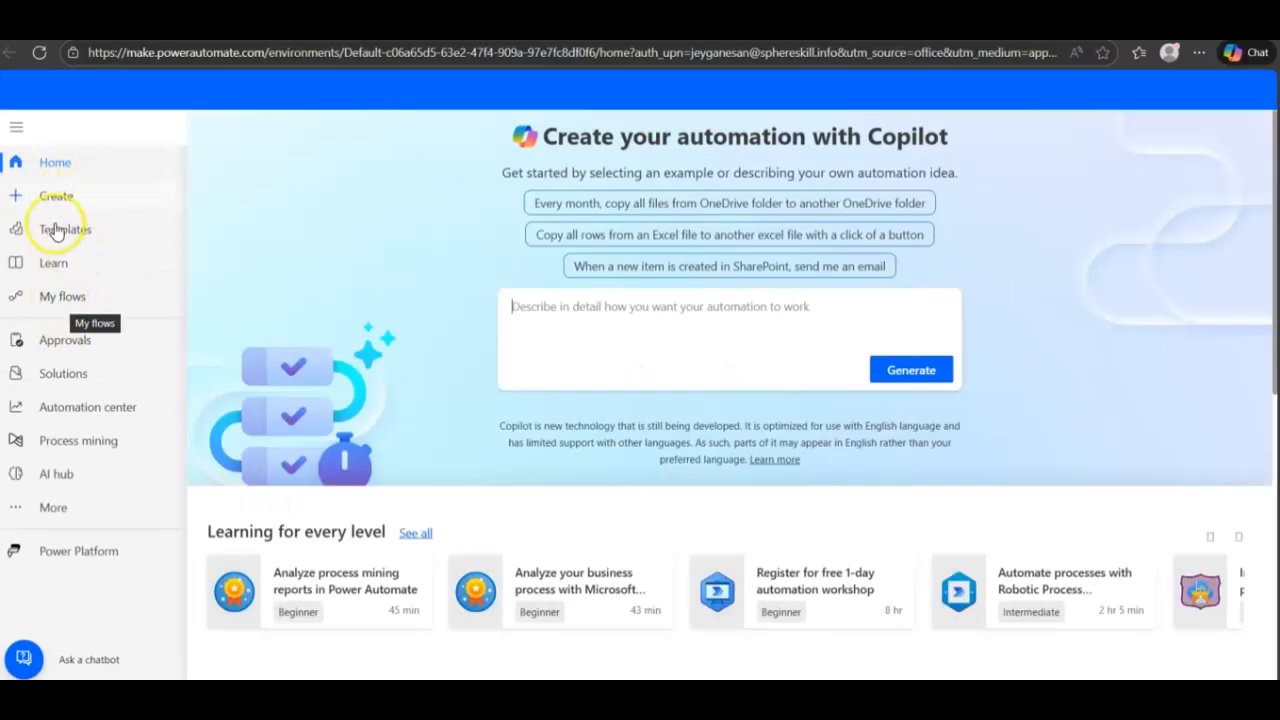
Start creating an automated cloud flow from blank in Power Automate.
click(58, 200)
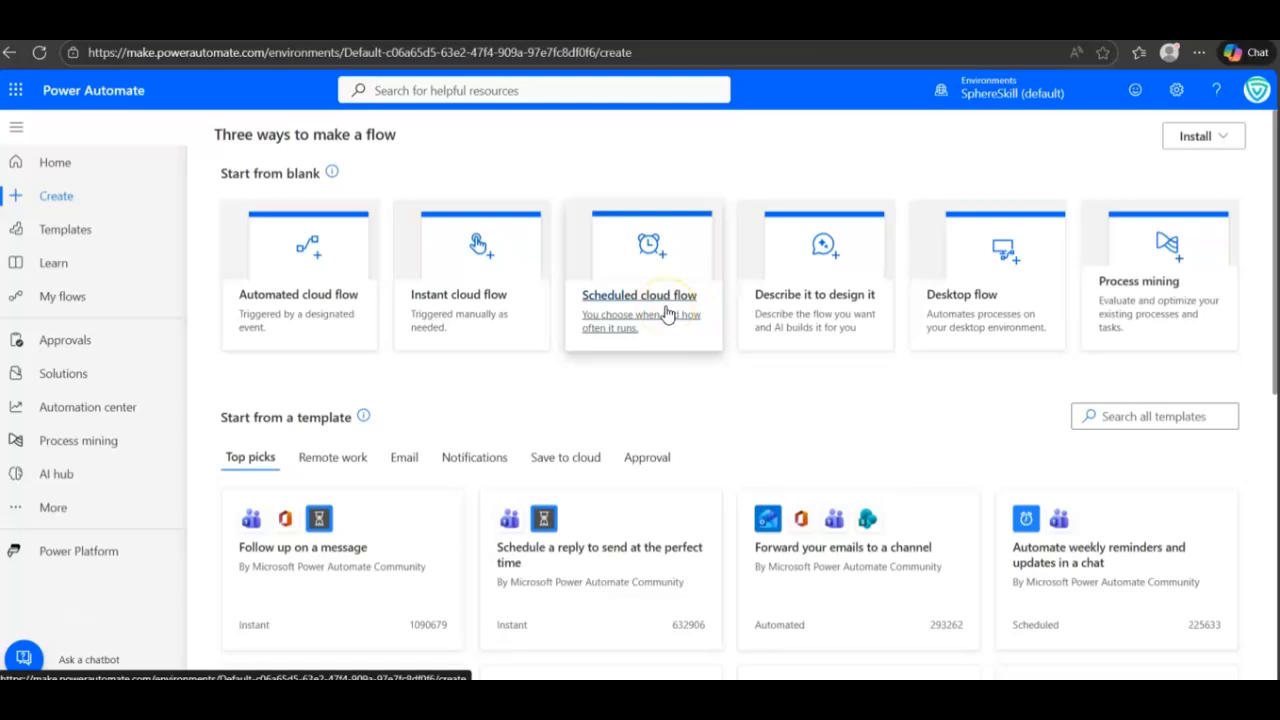
click(1030, 314)
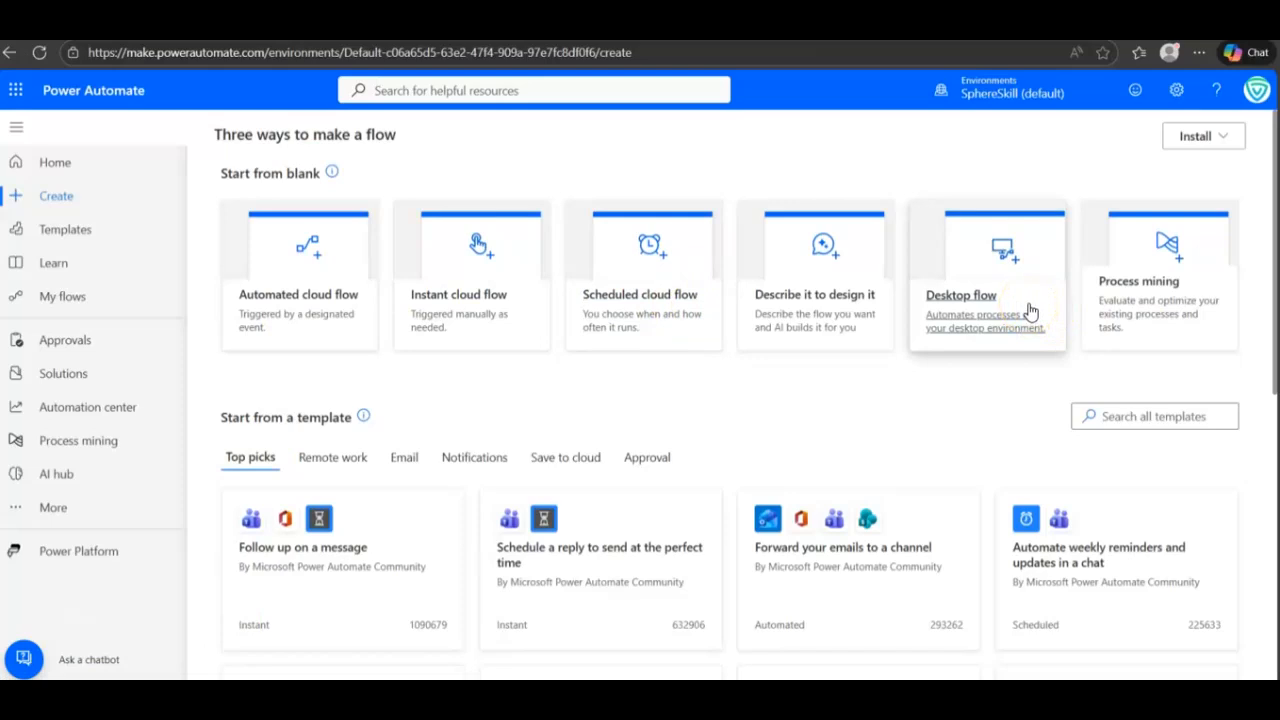
click(288, 305)
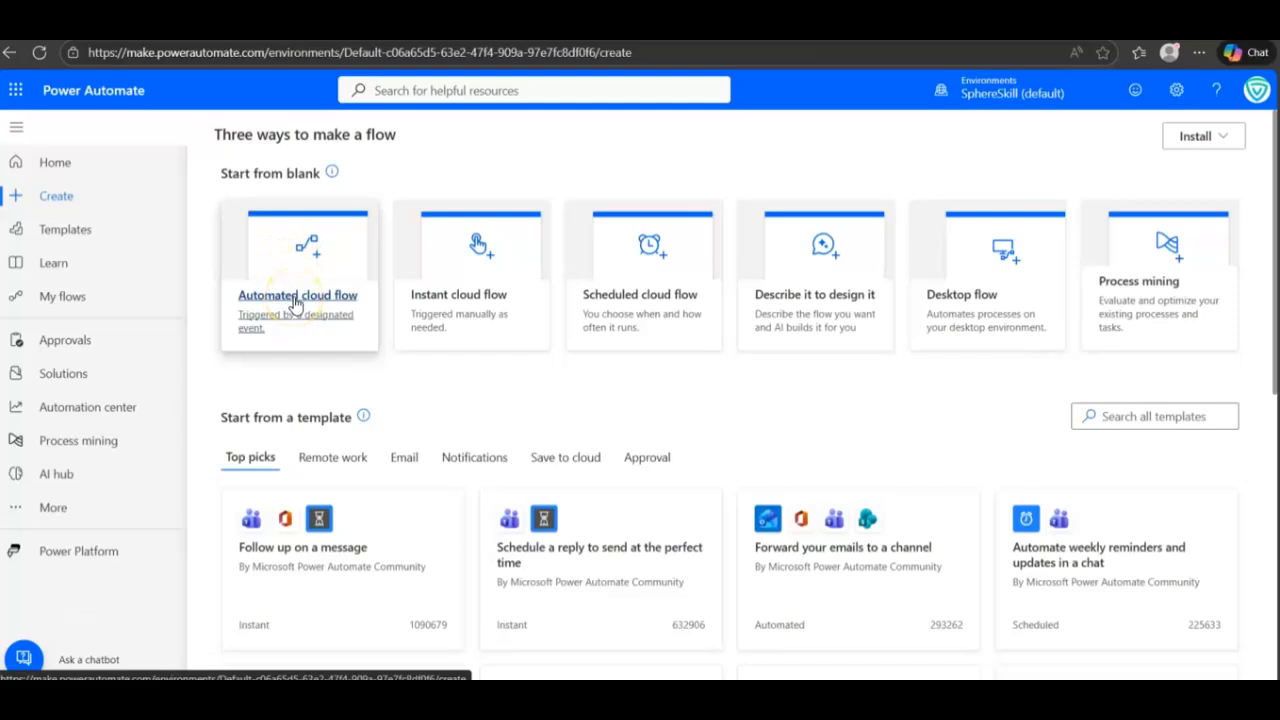
click(296, 300)
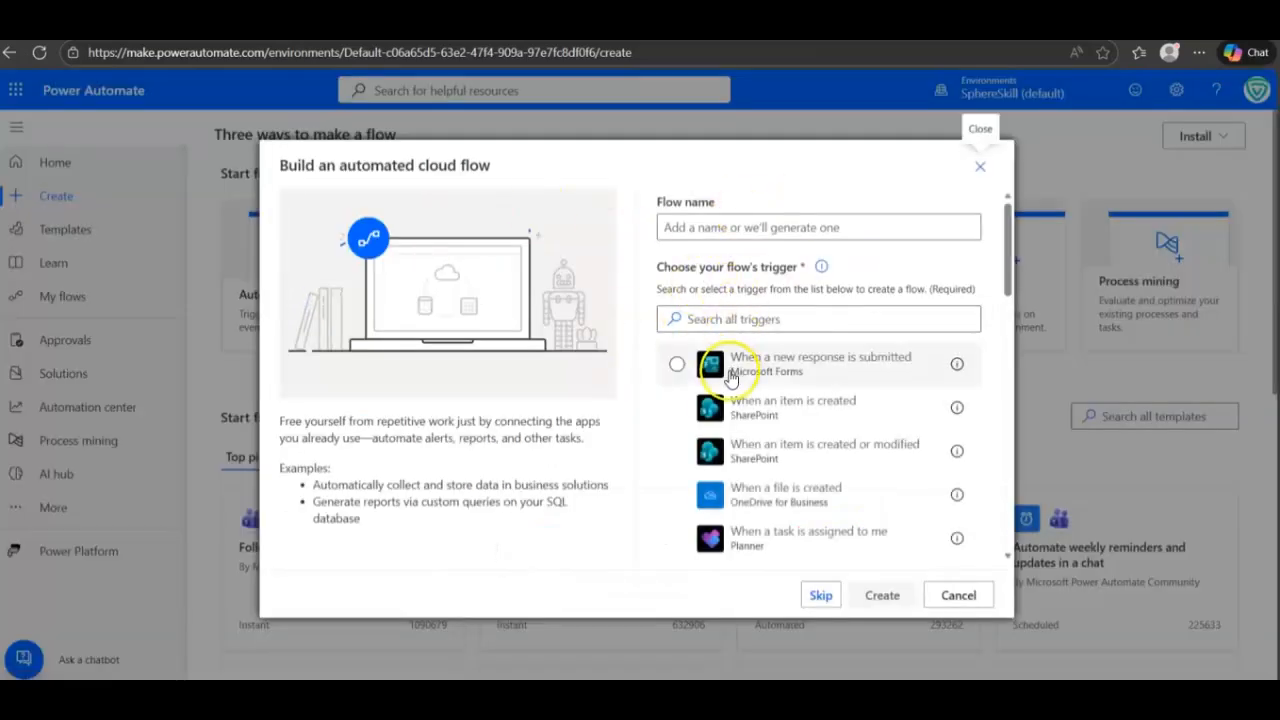
Name the flow MailFlow, select the Office 365 Outlook trigger When a new email arrives (V3), and create the flow.
click(734, 227)
text(Ma)
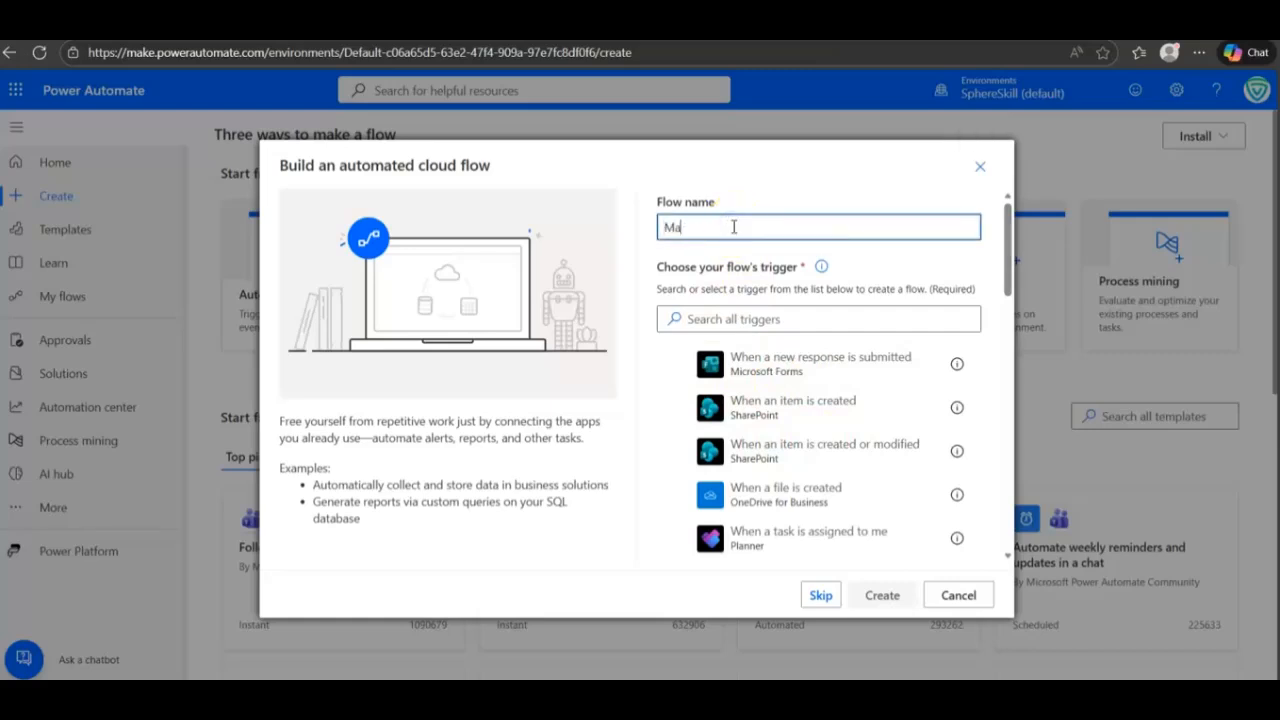
text(ilFlow)
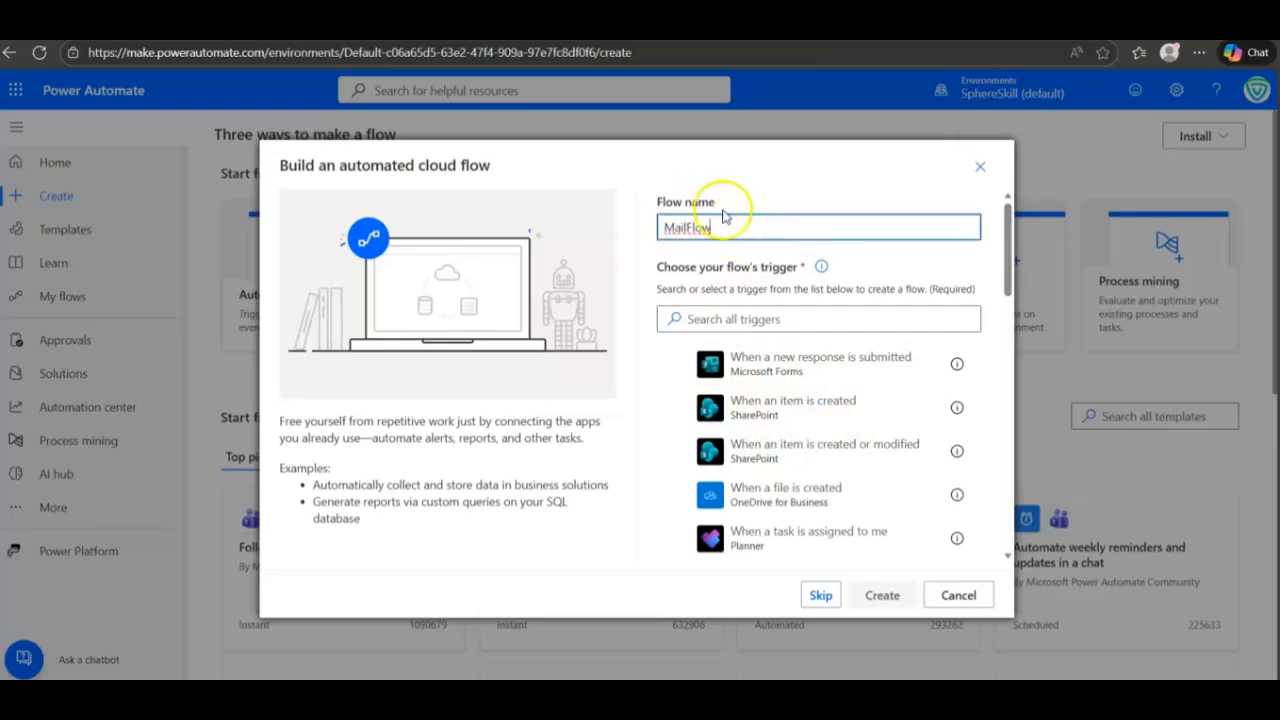
click(748, 318)
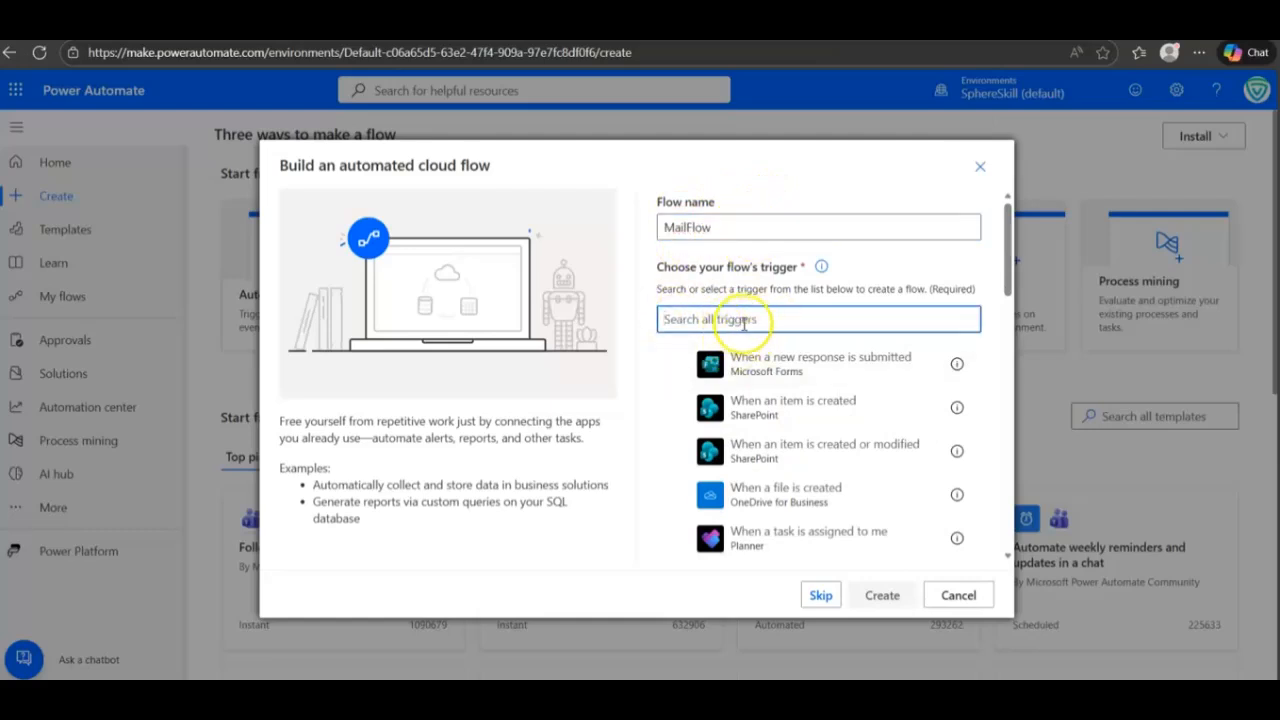
text(when an email)
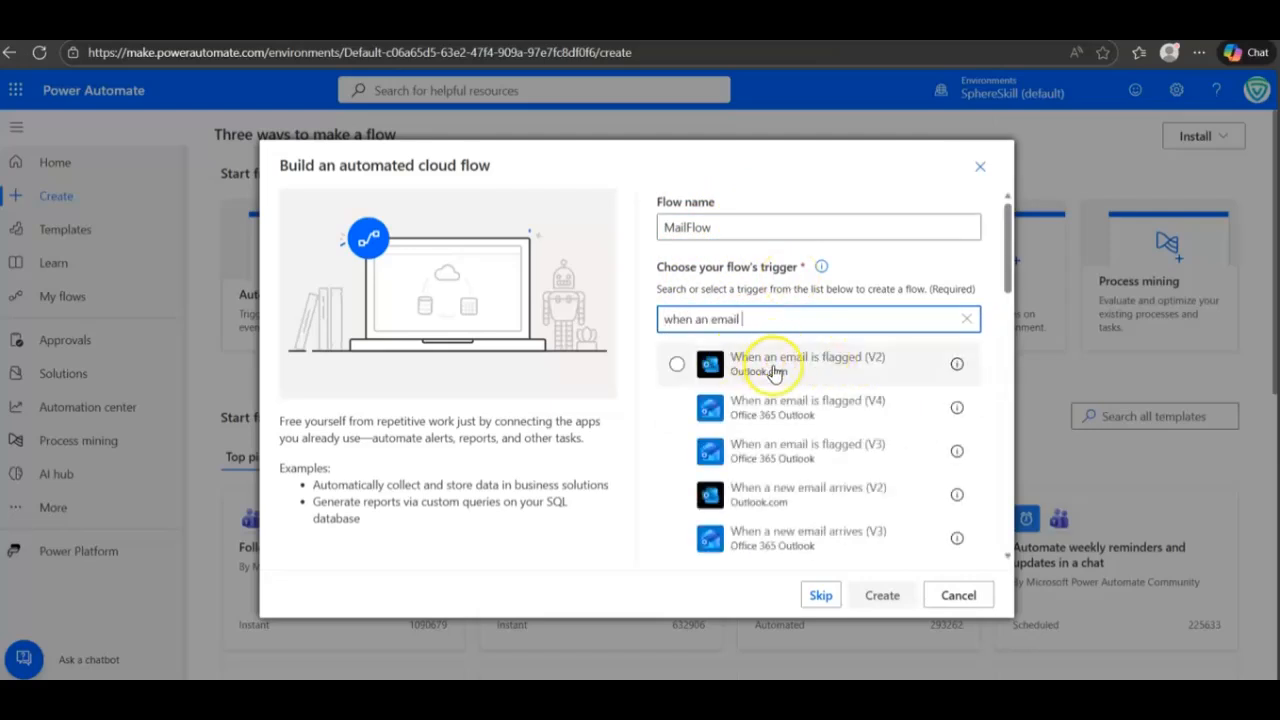
scroll(850, 400, down, 1)
text(arr)
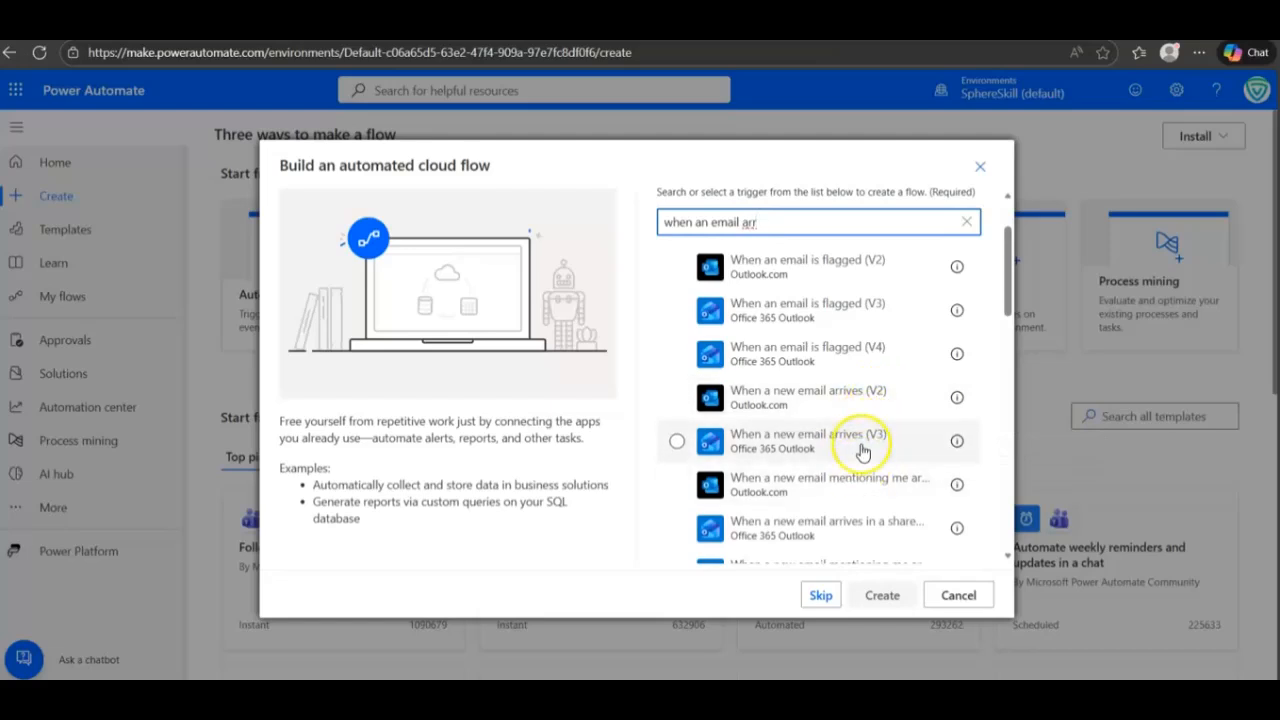
click(862, 450)
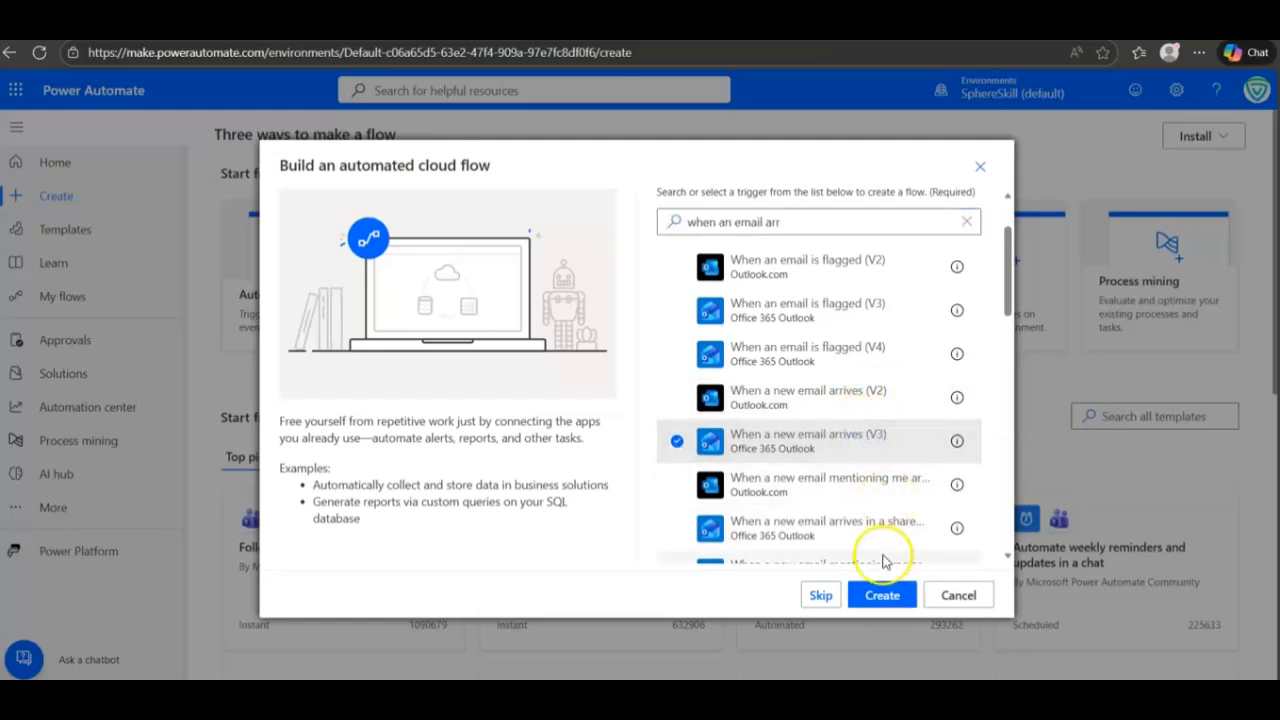
click(882, 595)
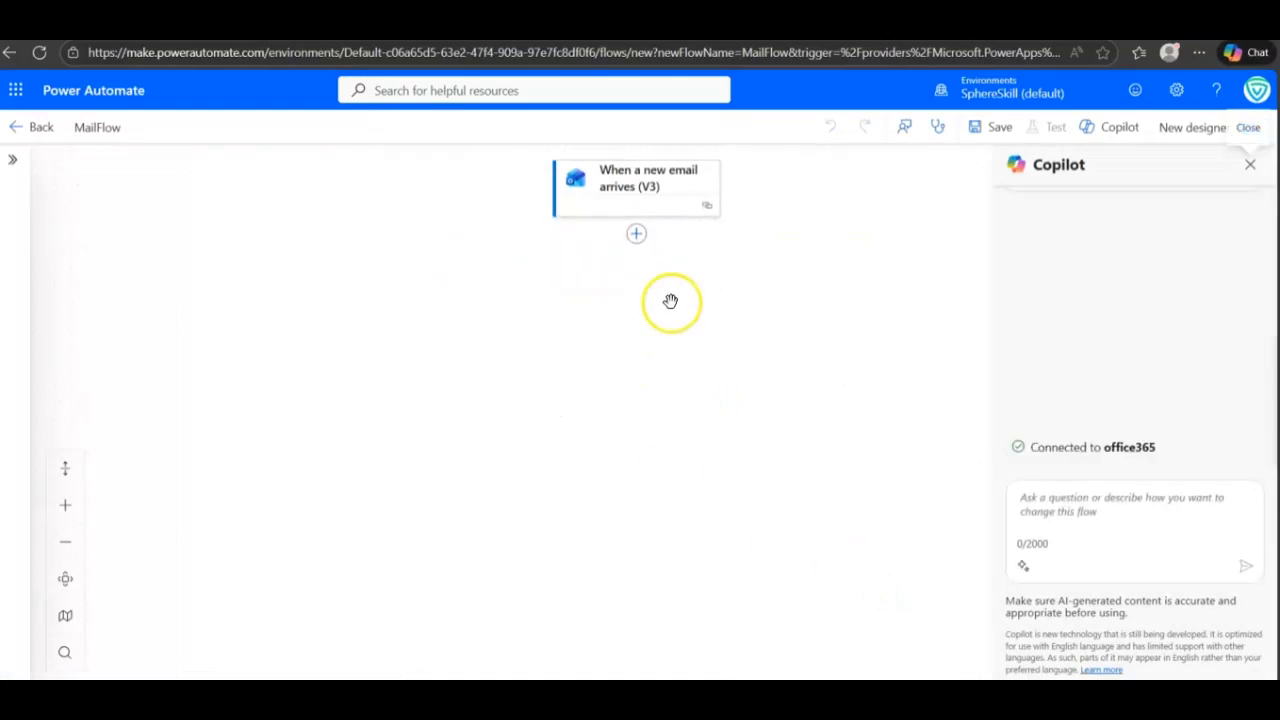
Examine the new email trigger's connected account and the list of existing connections it can use.
click(648, 189)
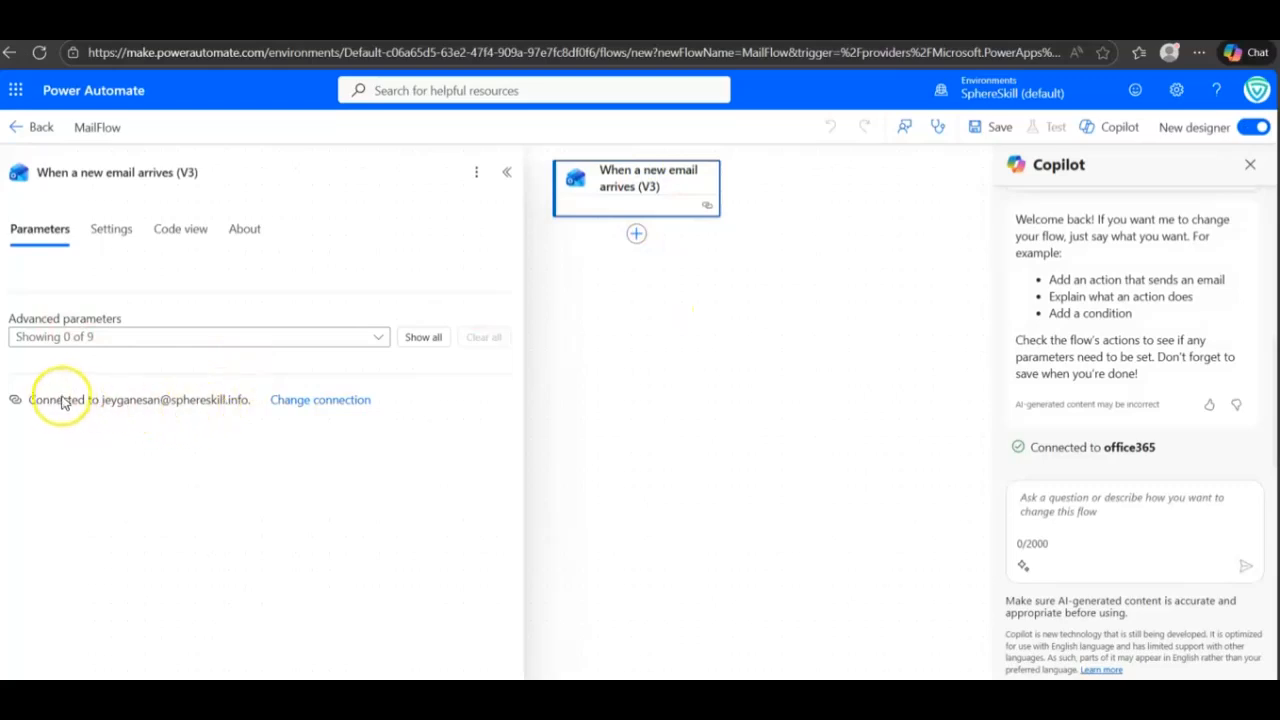
drag(103, 400, 261, 405)
drag(96, 400, 250, 412)
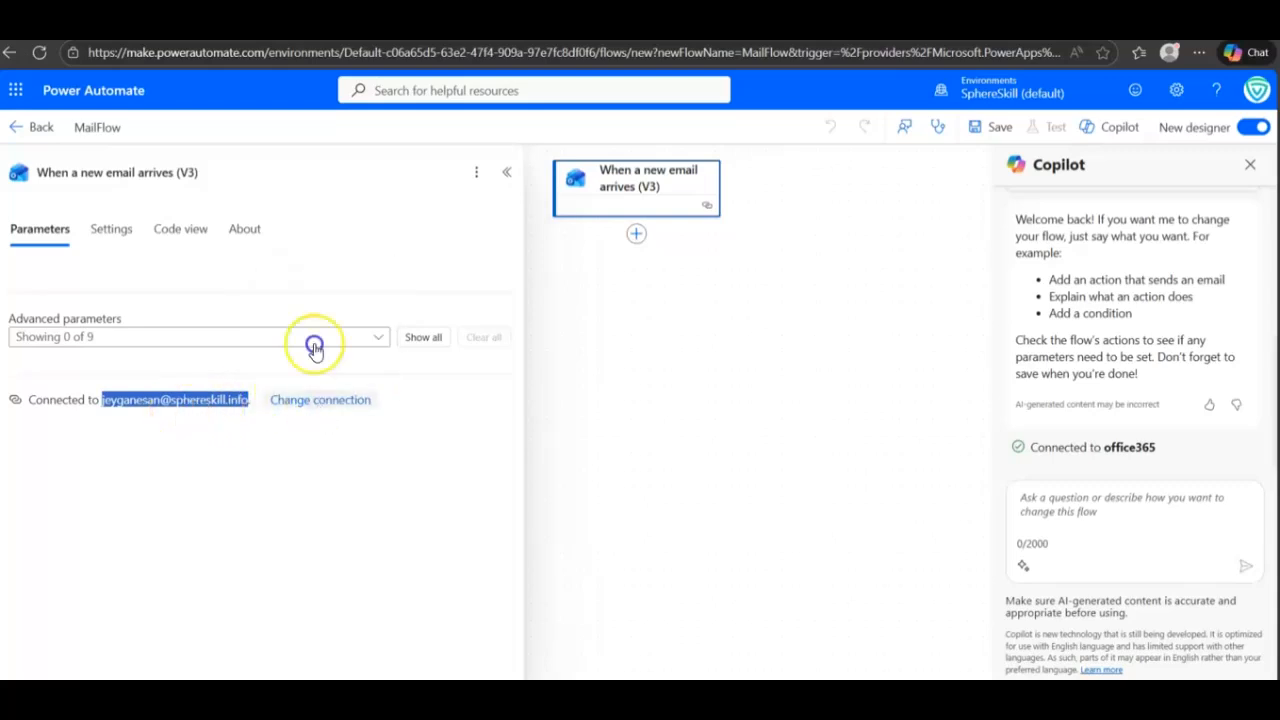
click(317, 401)
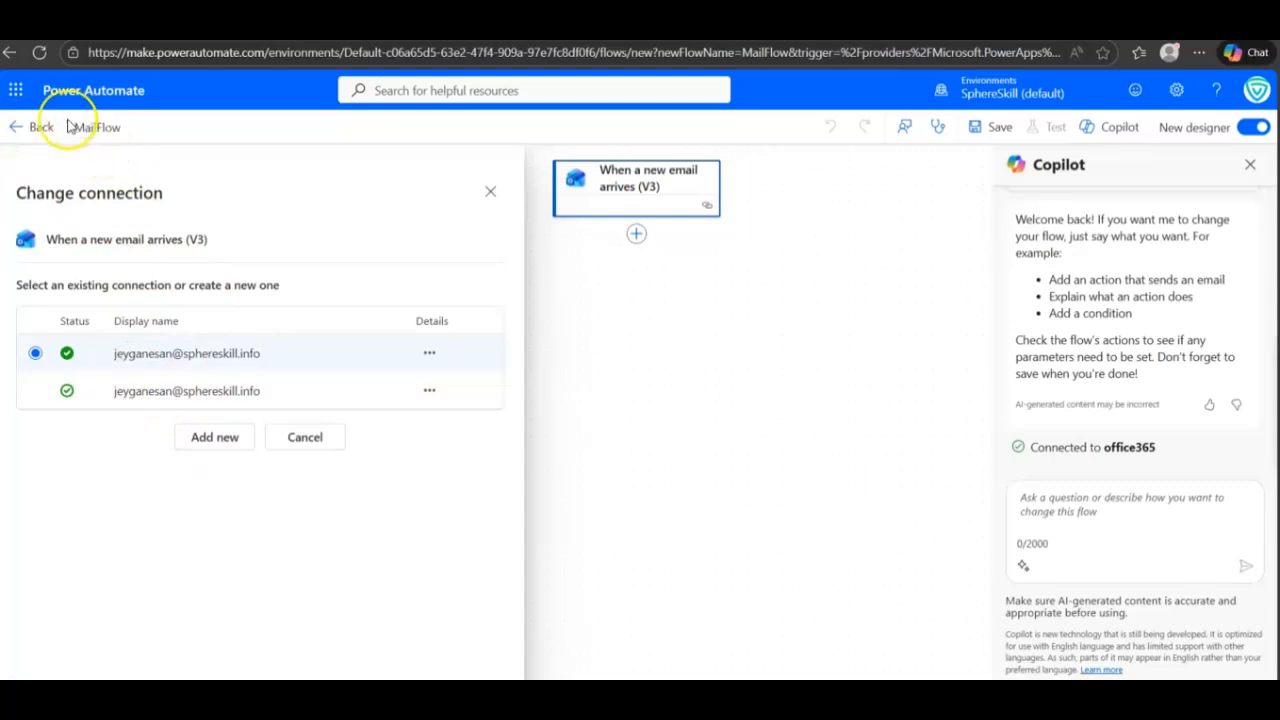
Leave the new flow for the existing MAILDETAILS flow and review all advanced parameters of its email trigger, including the mail folder choices.
click(22, 127)
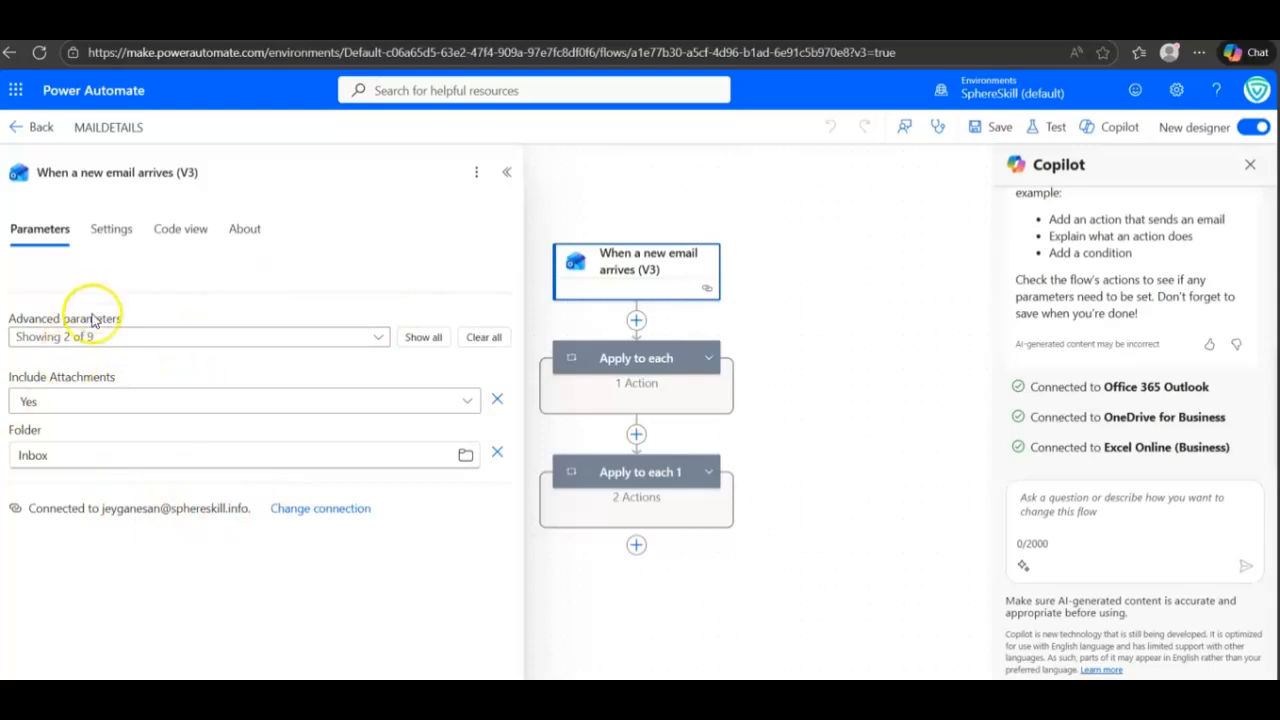
click(422, 340)
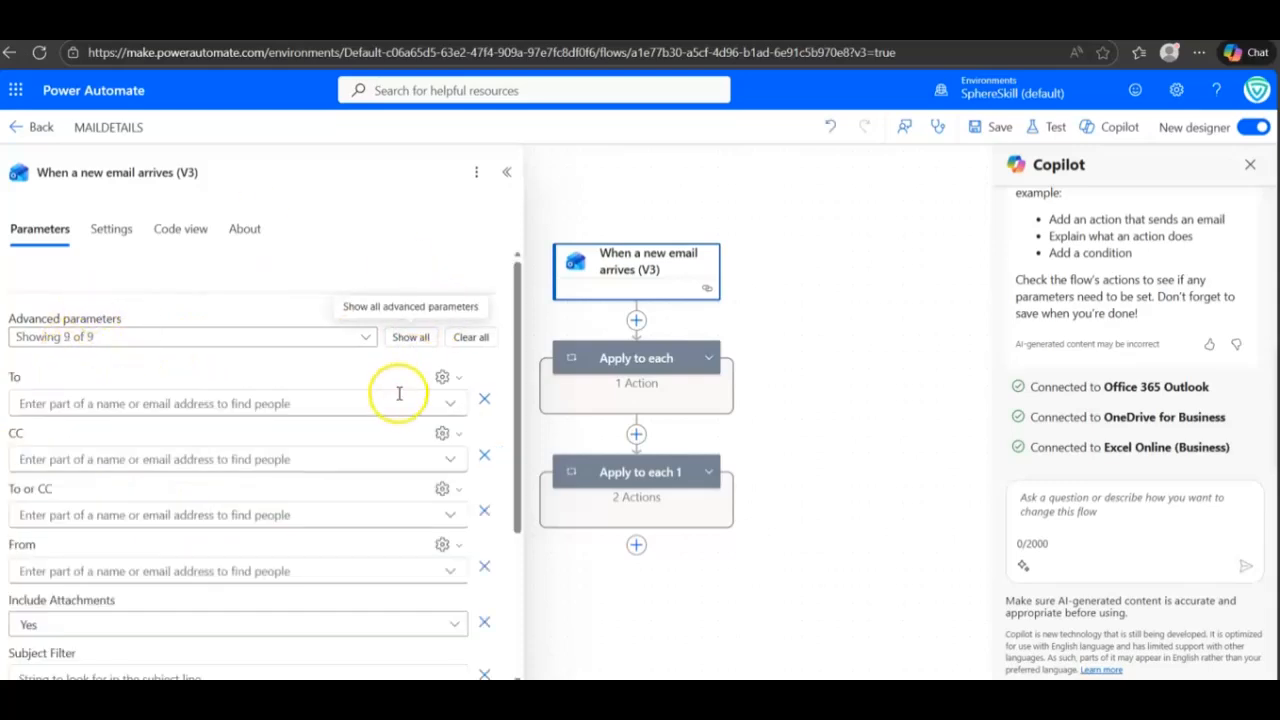
scroll(223, 436, down, 2)
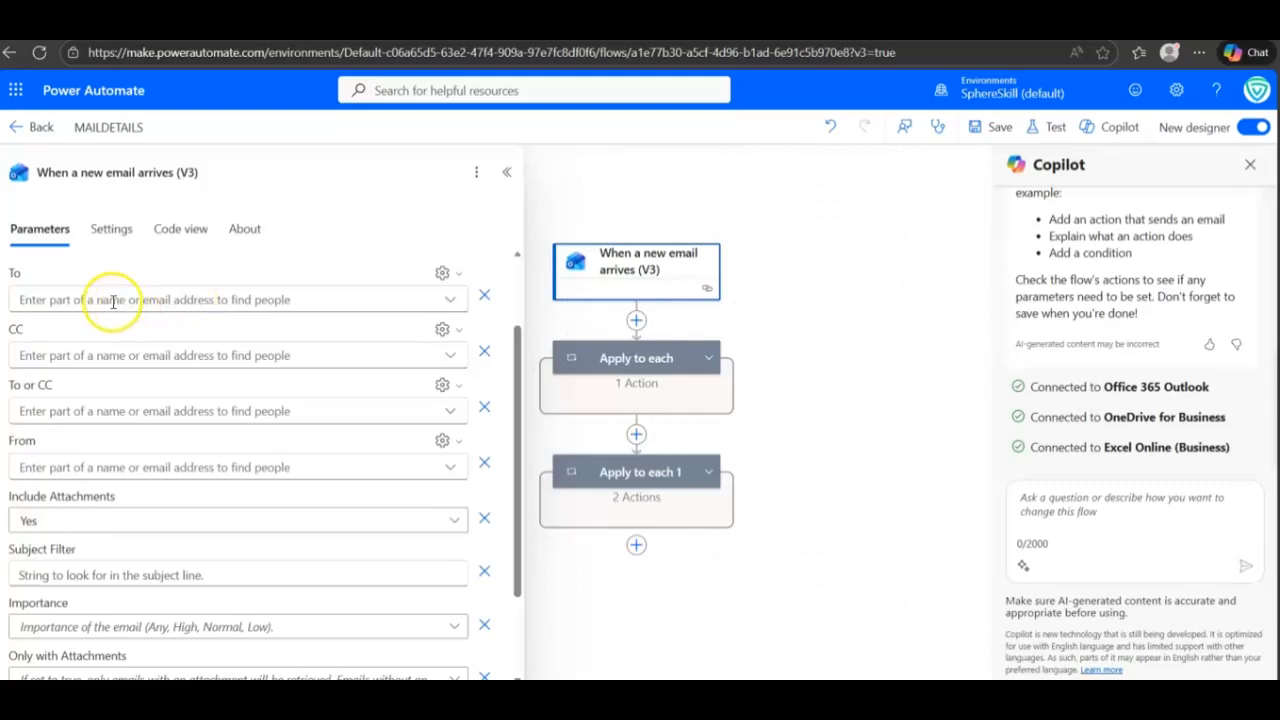
click(80, 302)
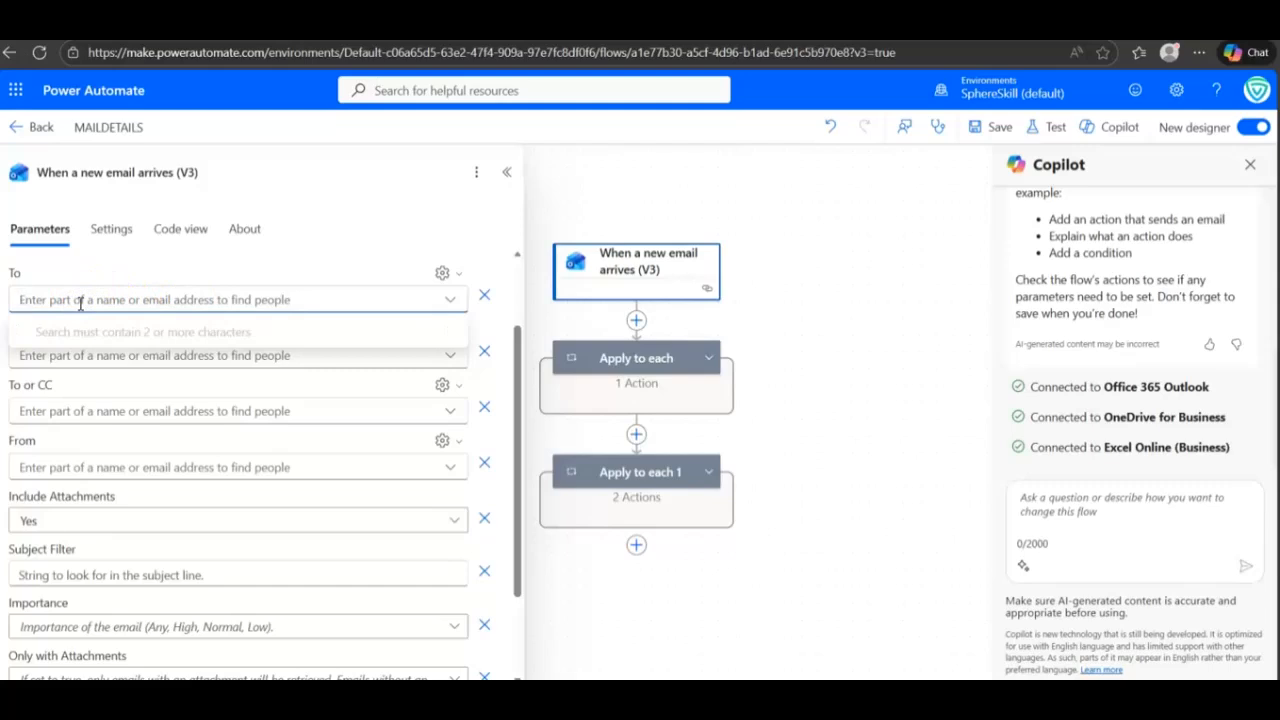
click(86, 254)
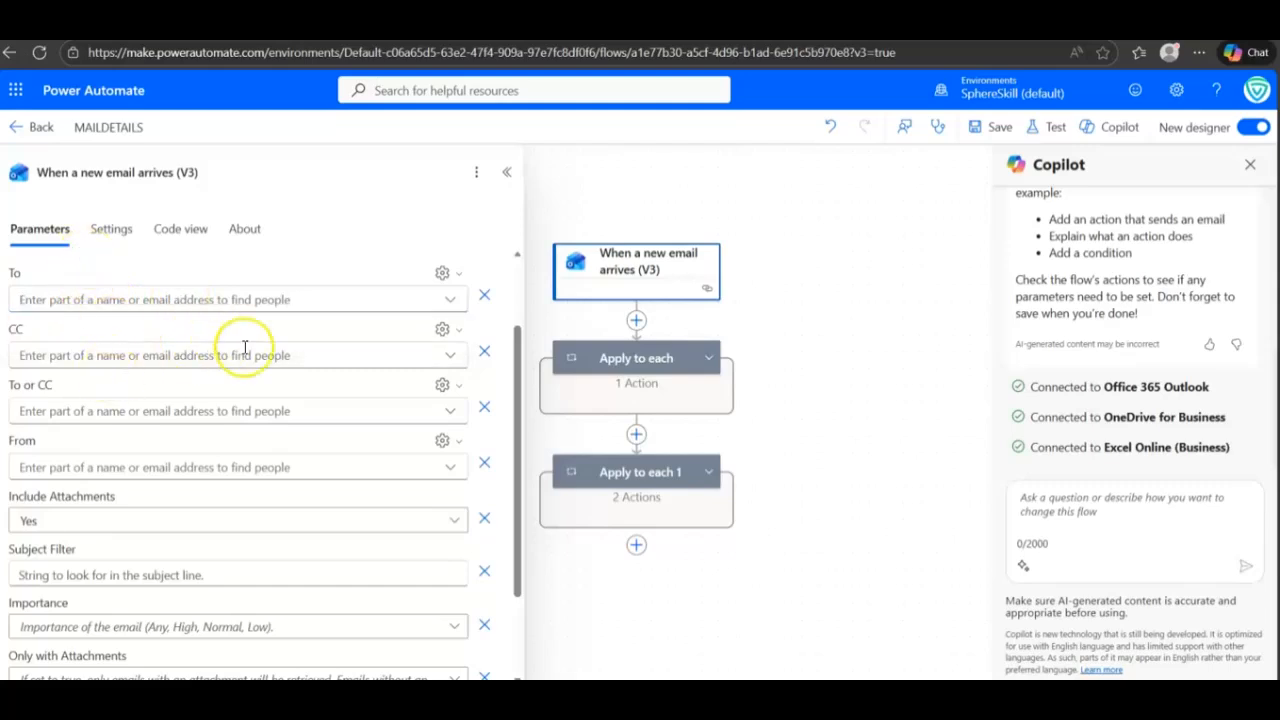
scroll(245, 347, down, 3)
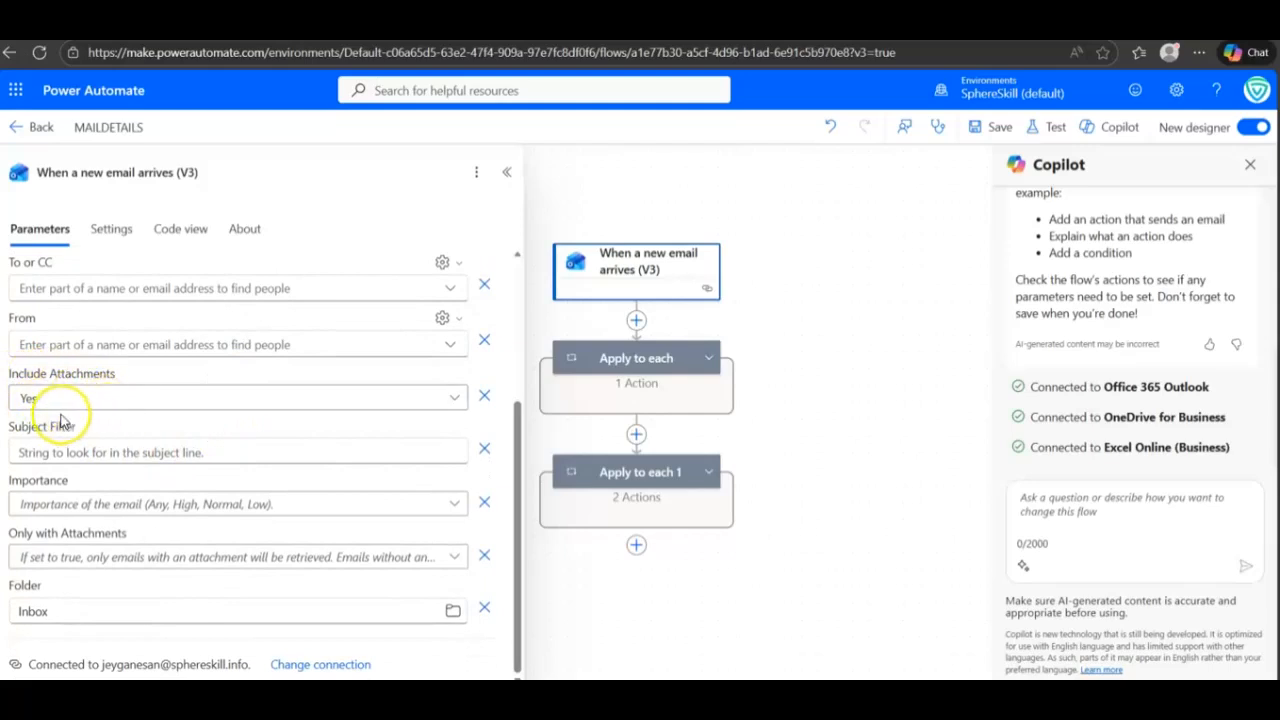
scroll(110, 430, down, 1)
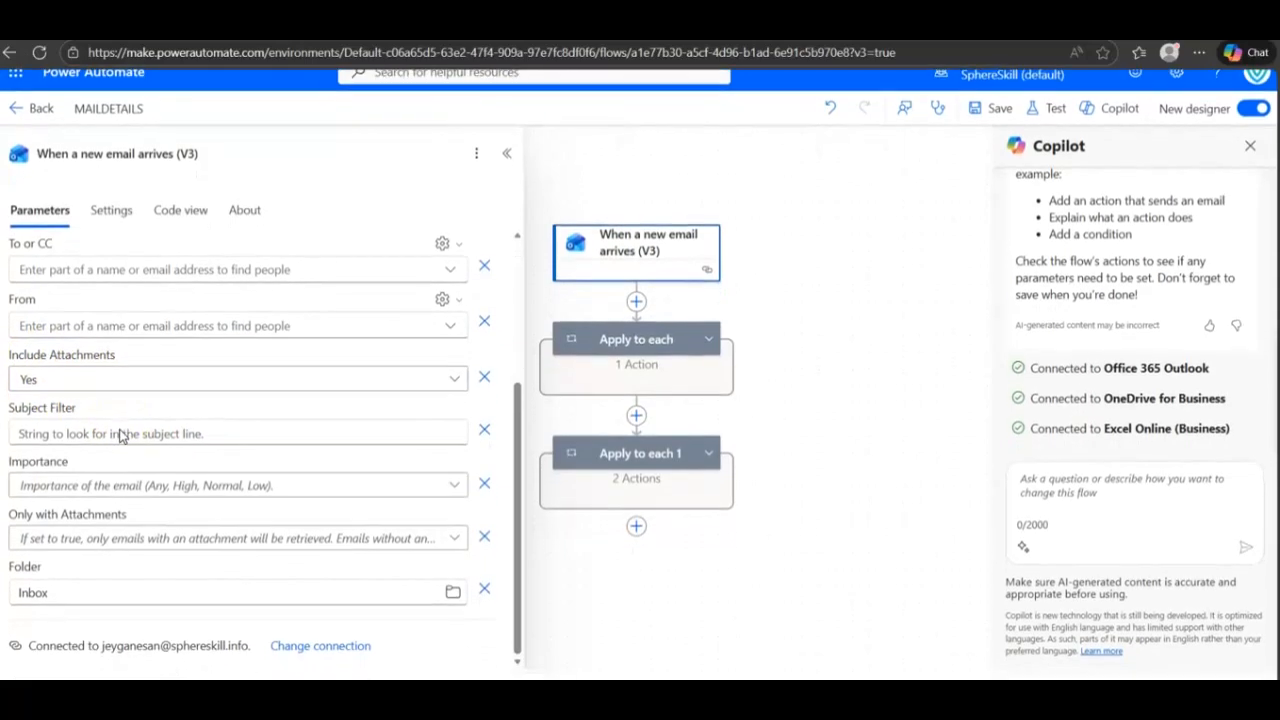
scroll(120, 435, up, 1)
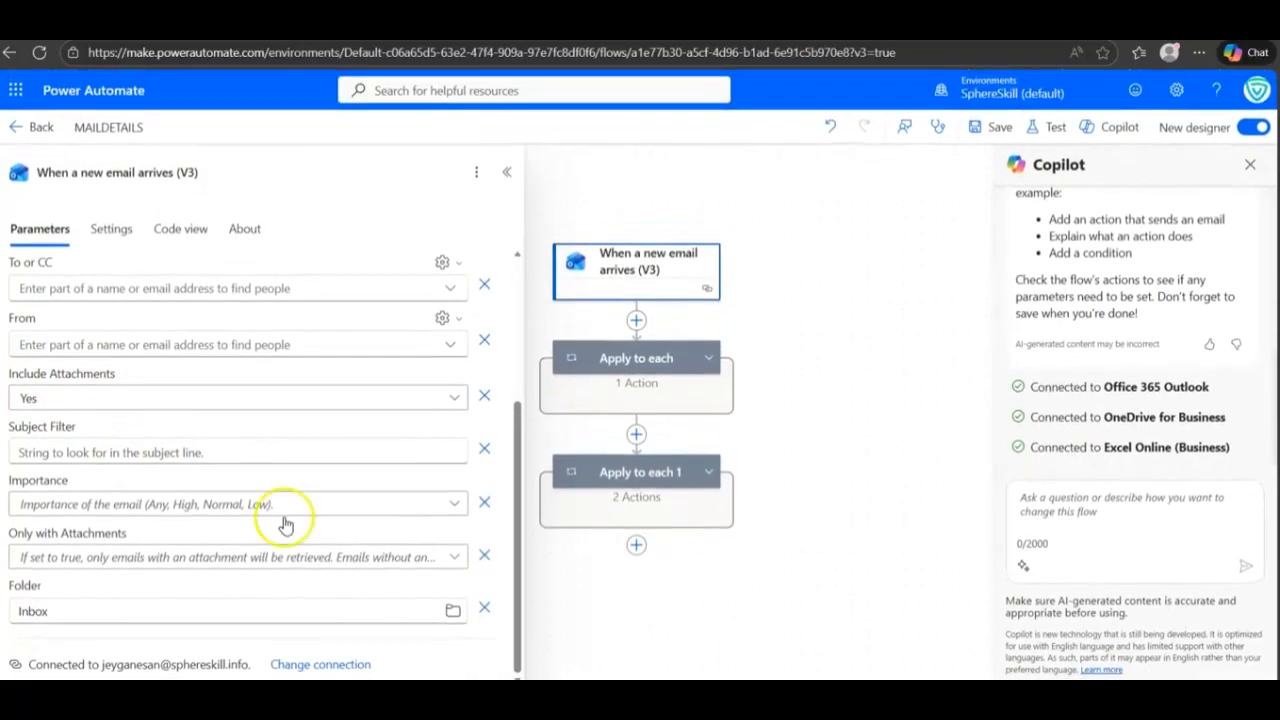
click(447, 612)
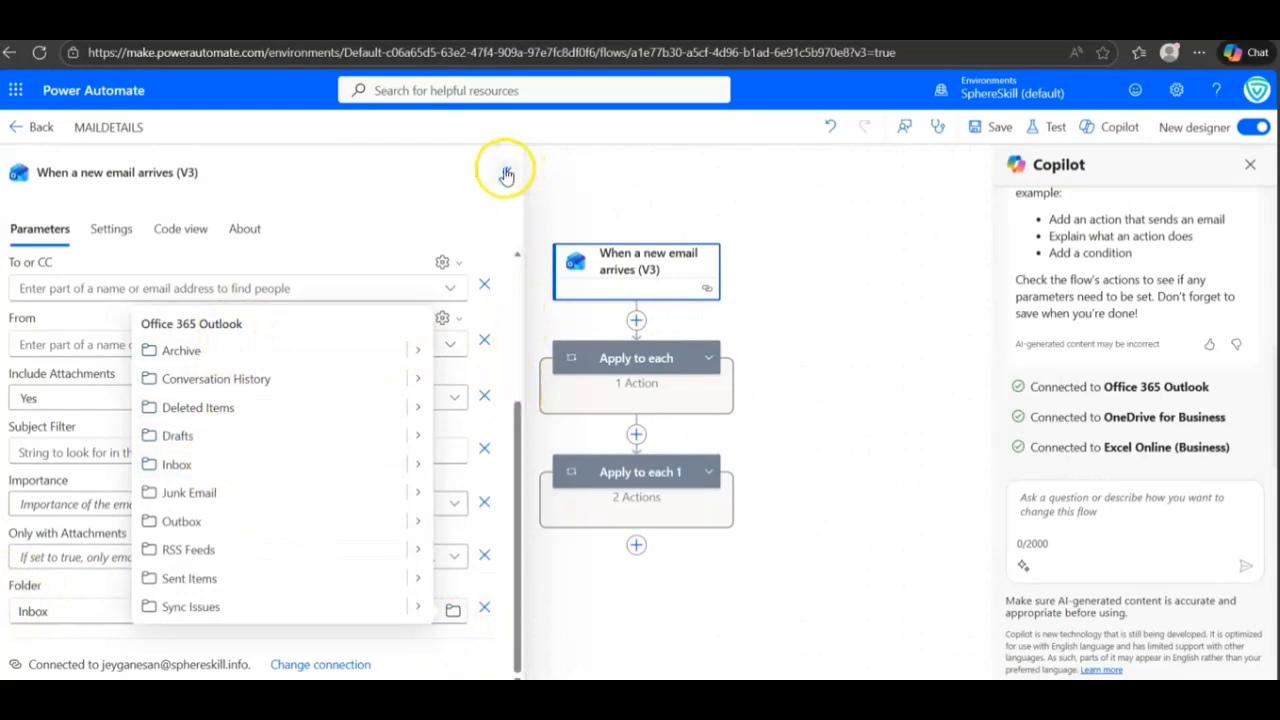
click(504, 169)
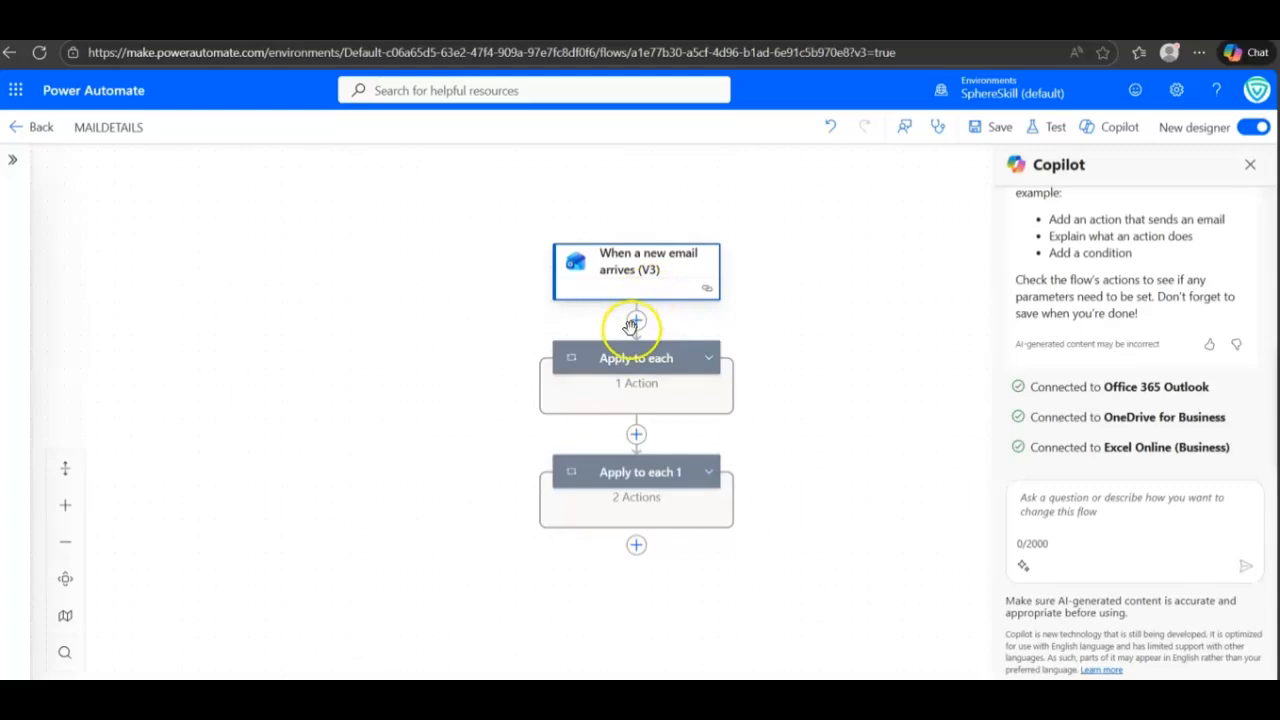
Expand the Apply to each and For each loops, set the Create file action's folder path to /MAIL, and check its connected account.
click(708, 359)
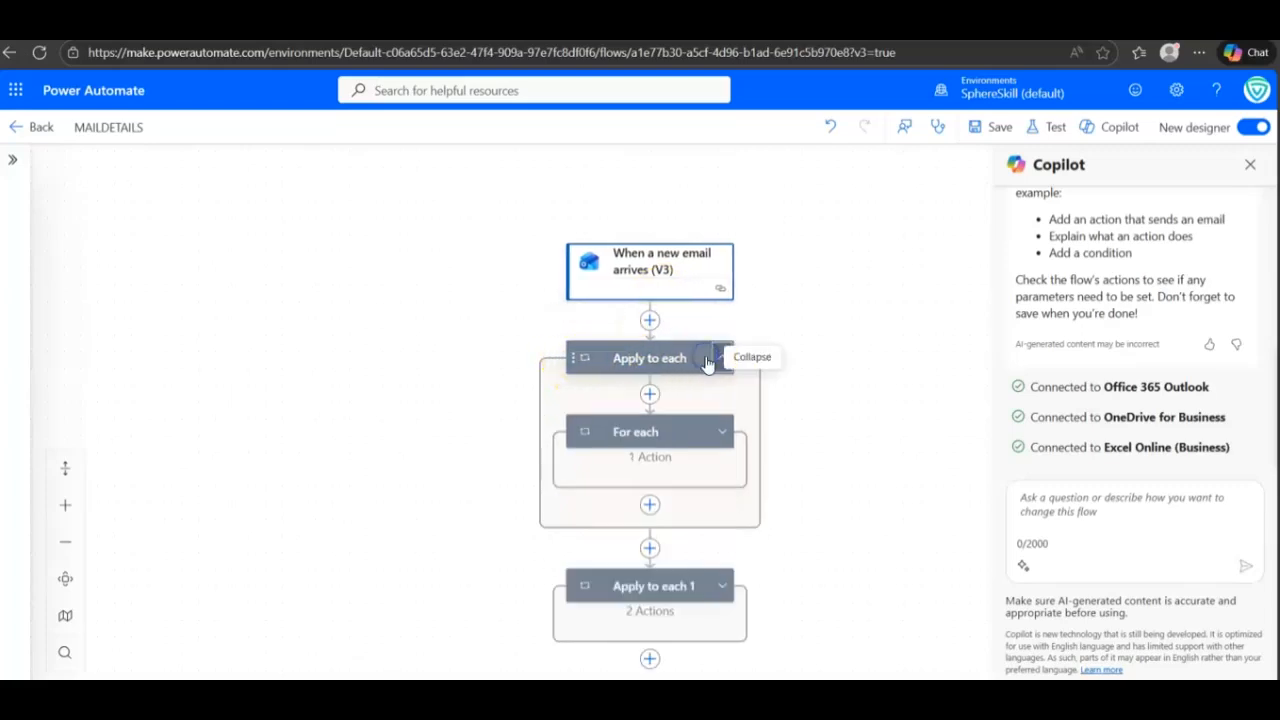
click(719, 432)
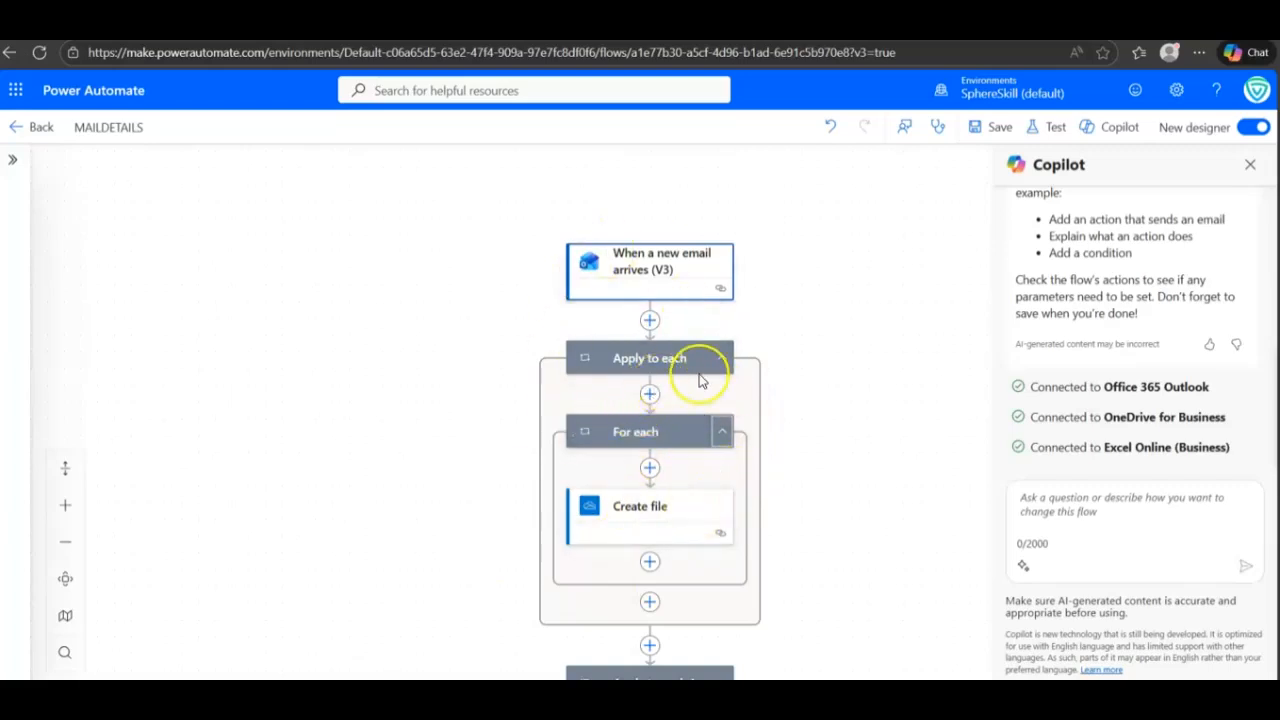
click(658, 518)
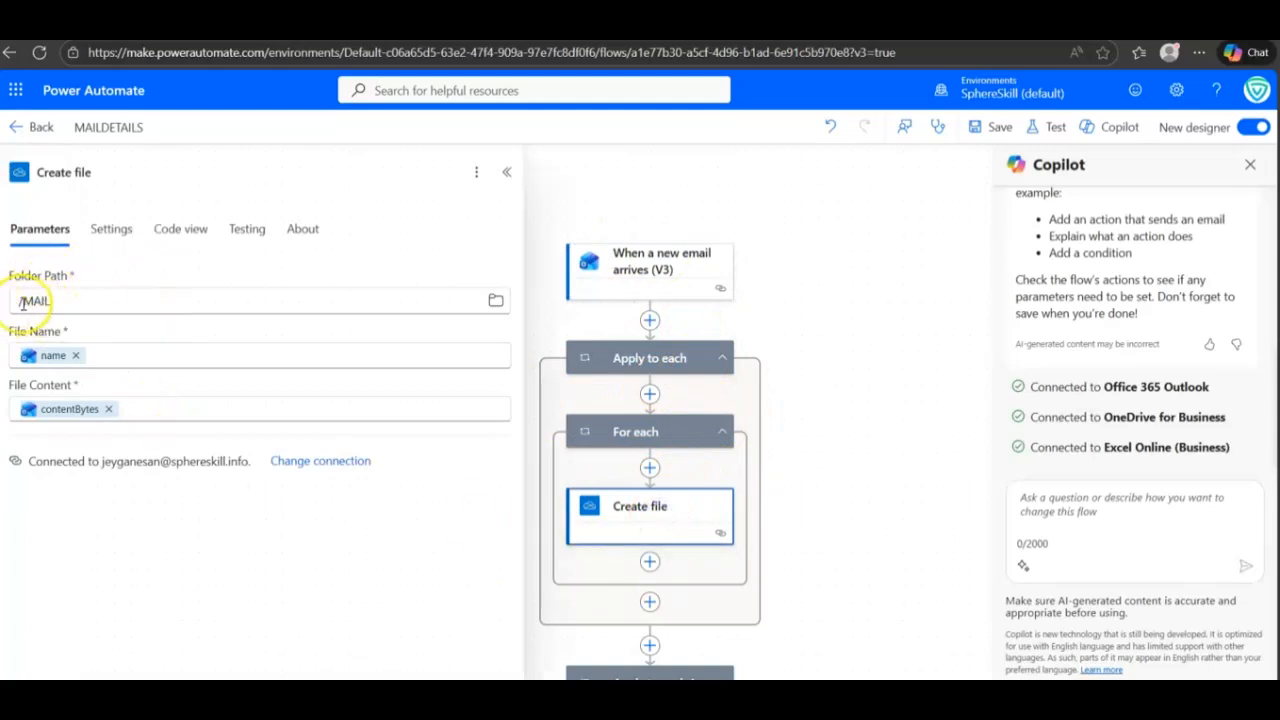
click(497, 302)
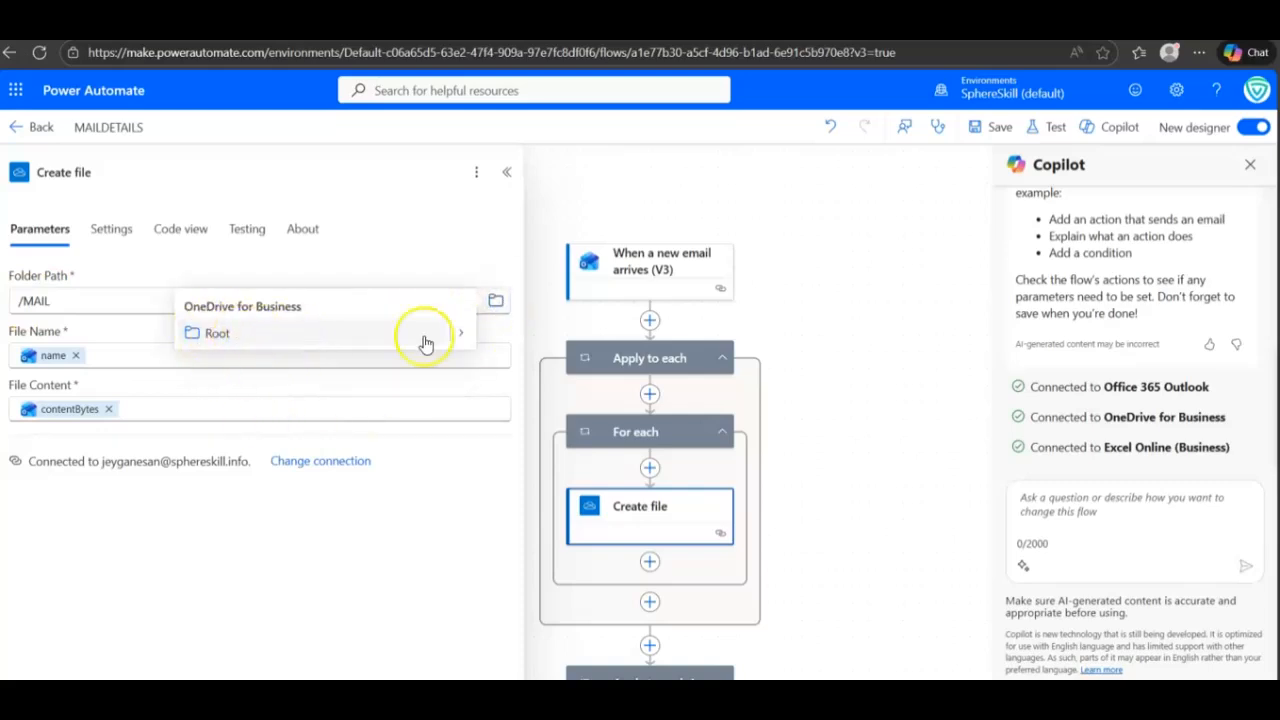
click(462, 336)
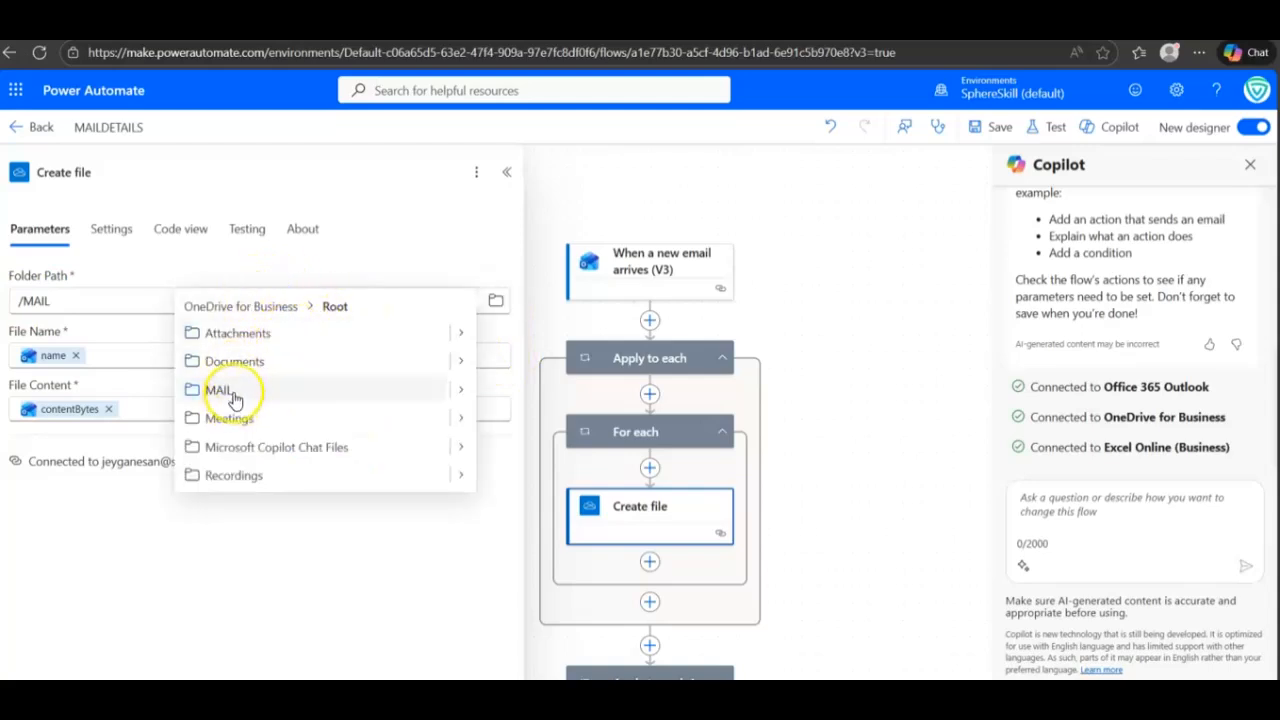
click(228, 393)
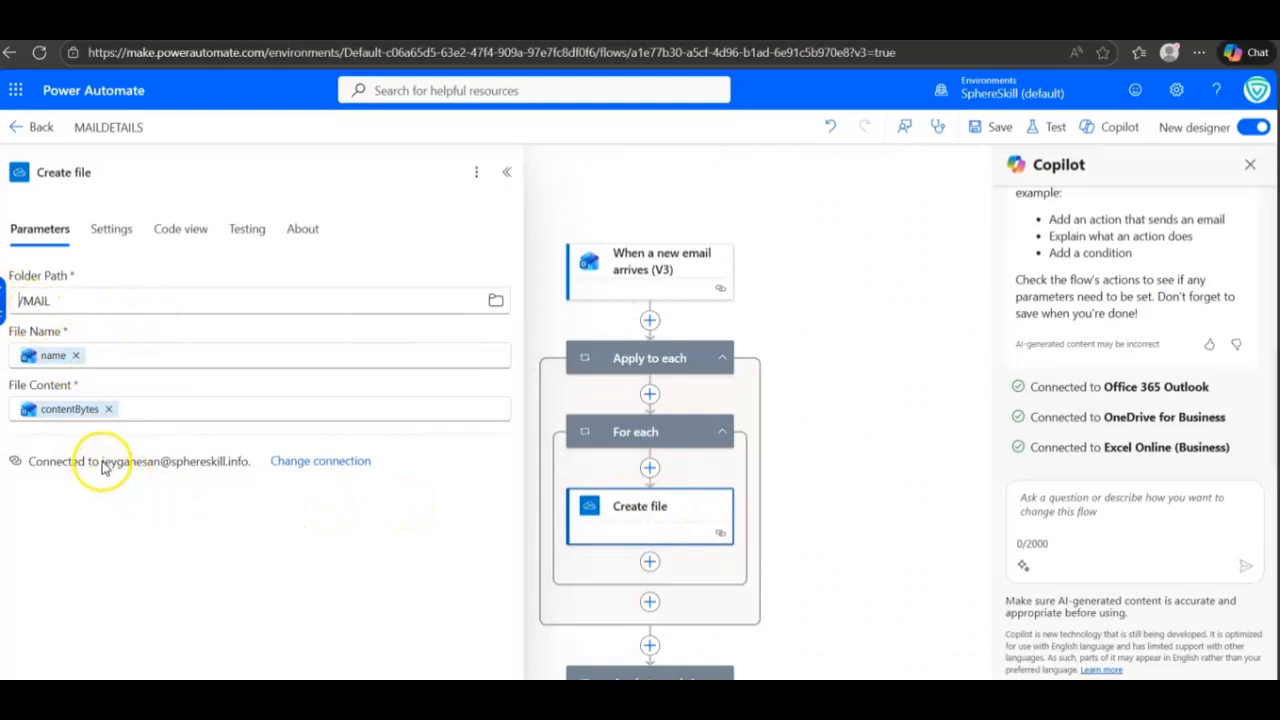
drag(102, 466, 249, 470)
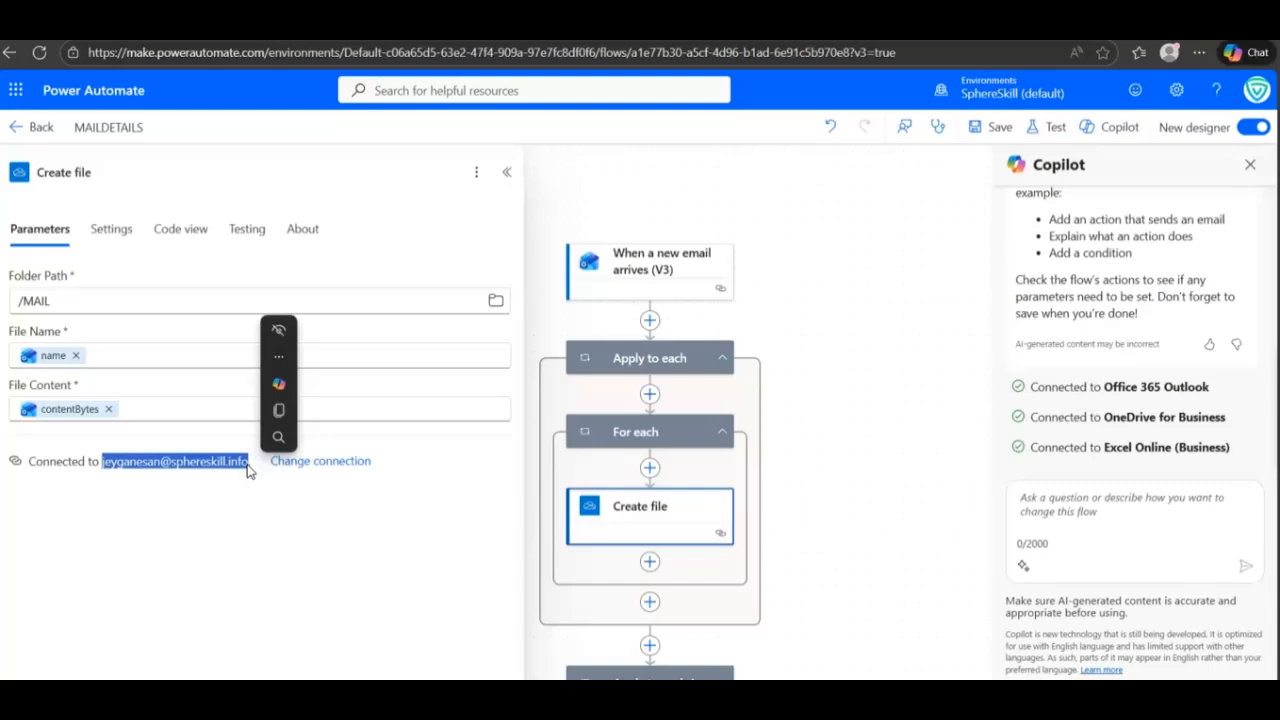
click(506, 177)
Expand the Apply to each 1 loop to examine the actions it contains.
scroll(815, 398, down, 3)
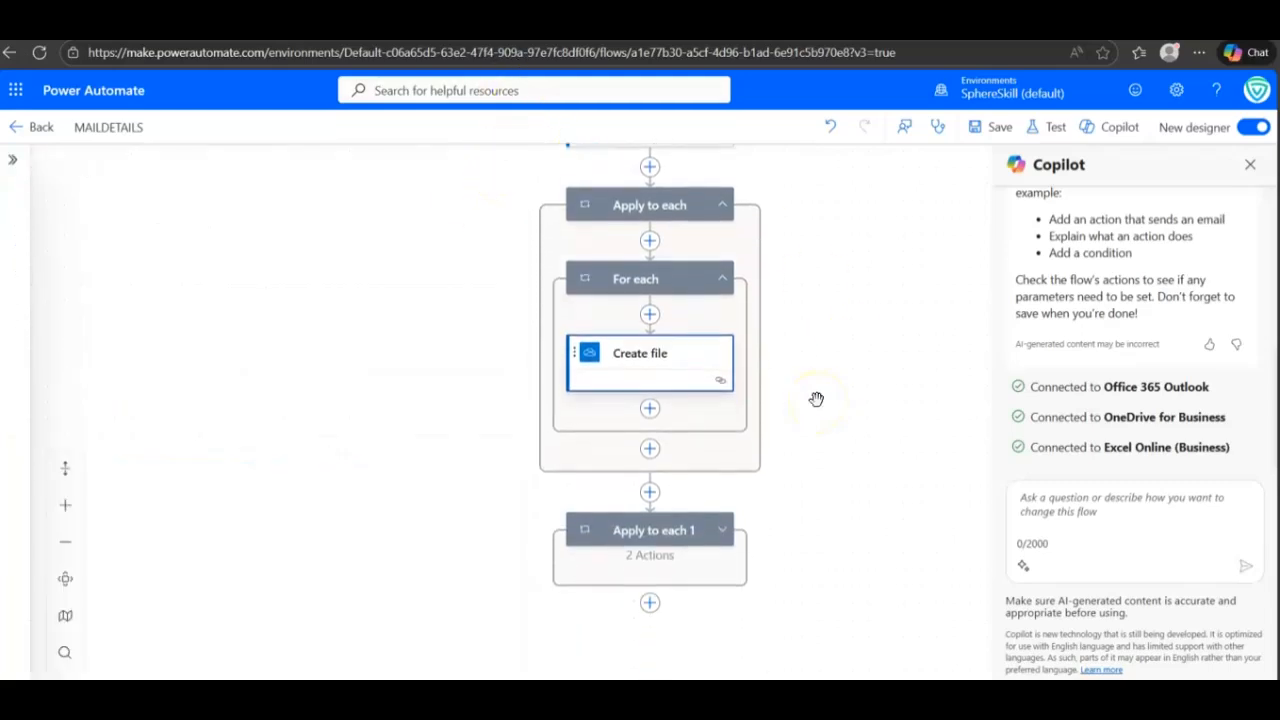
click(723, 530)
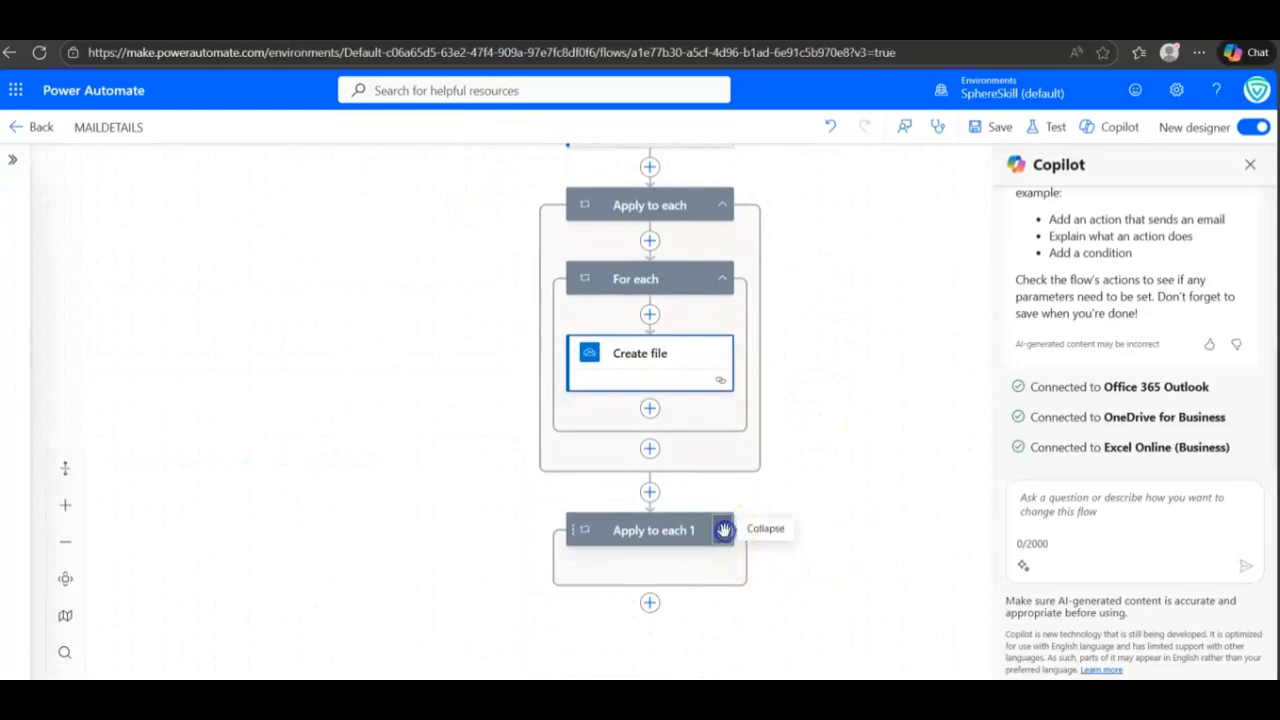
scroll(723, 530, down, 3)
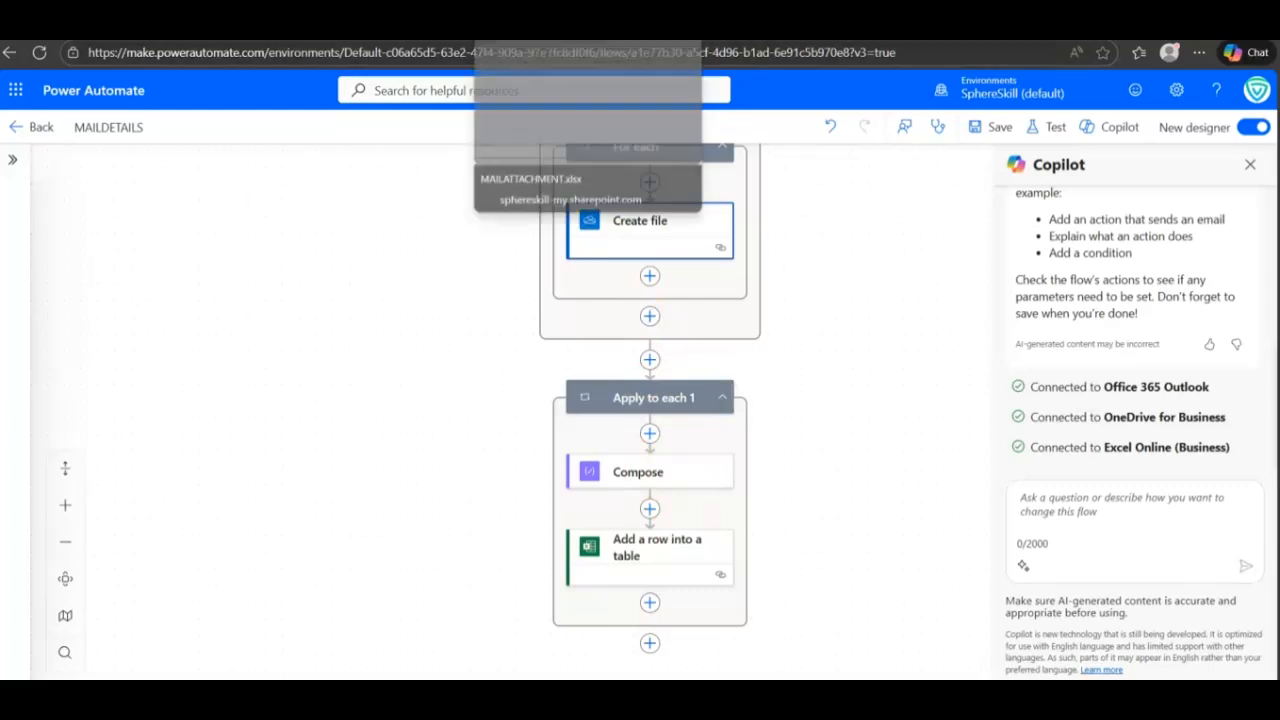
Switch to the MAILATTACHMENT workbook in Excel and examine the table's name, column headers and logged mail entries.
click(545, 30)
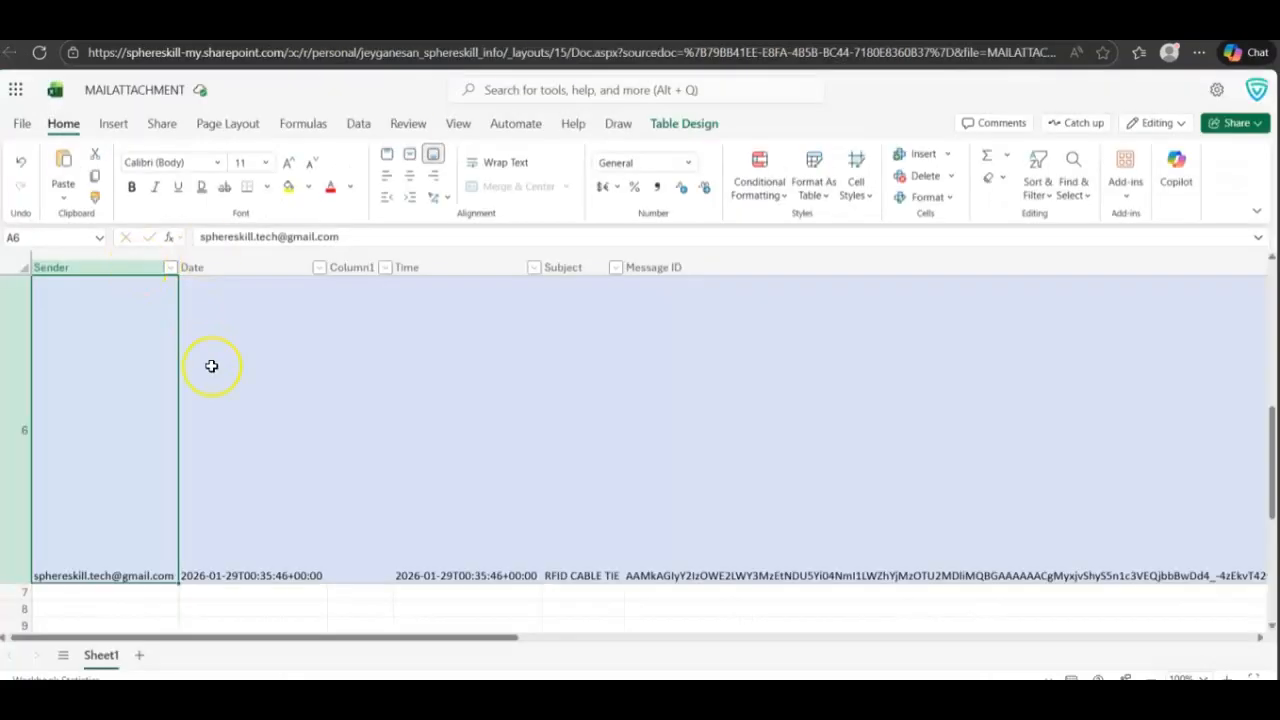
scroll(211, 366, up, 5)
click(86, 284)
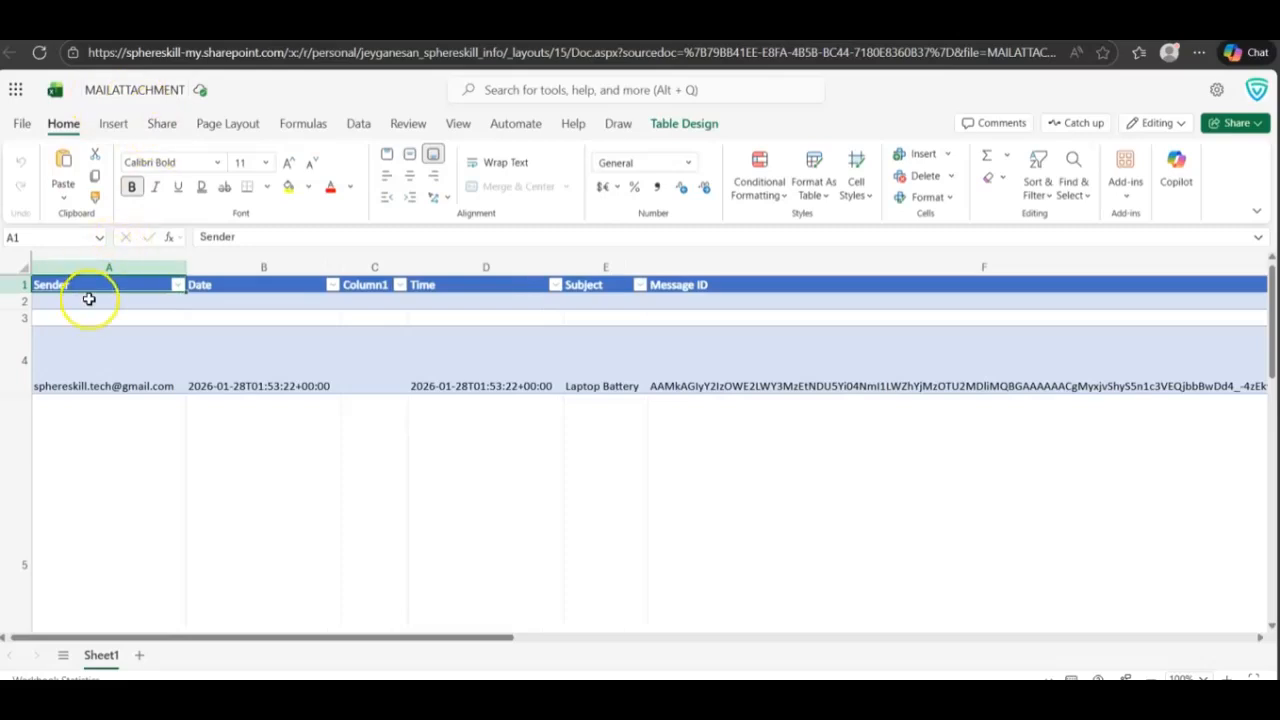
click(684, 124)
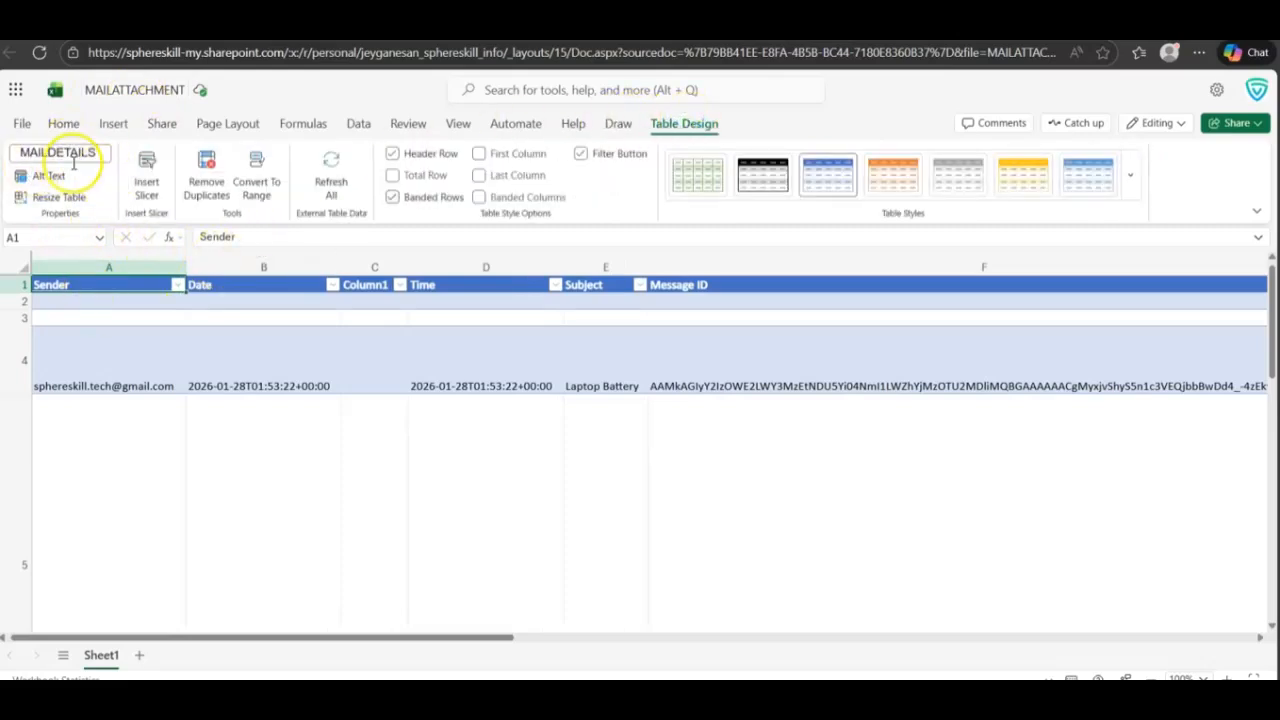
click(121, 303)
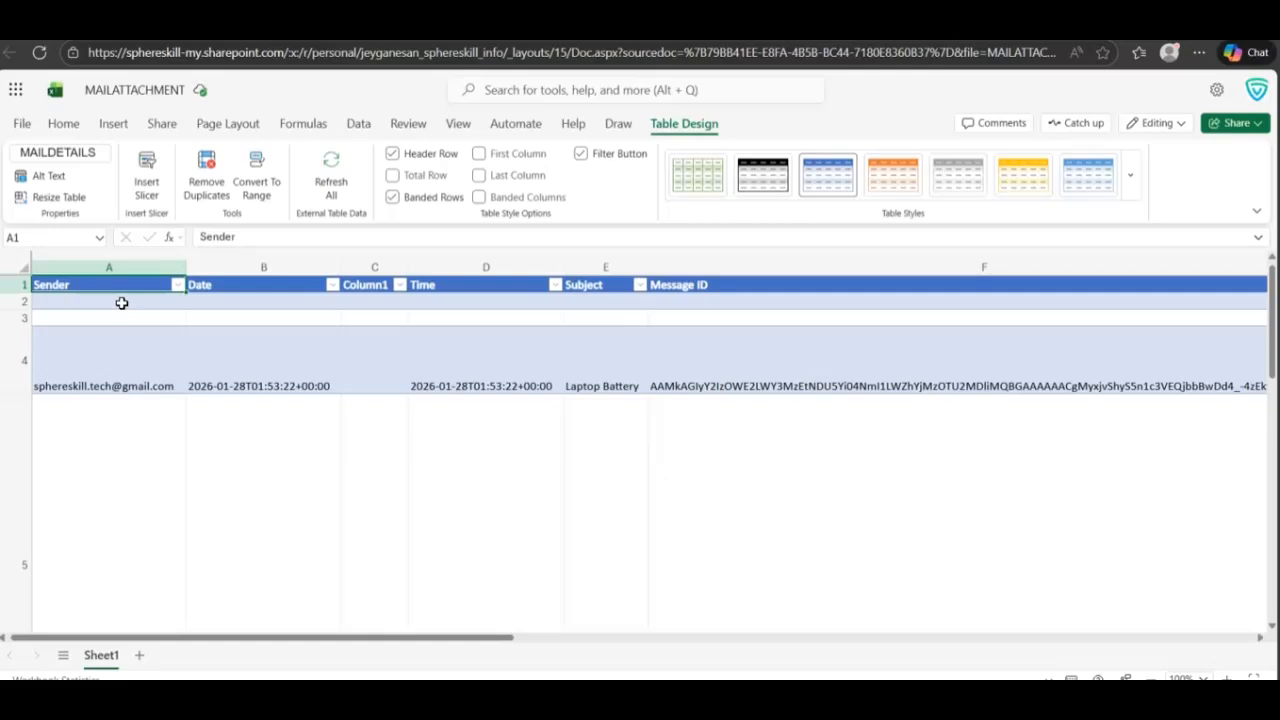
click(133, 354)
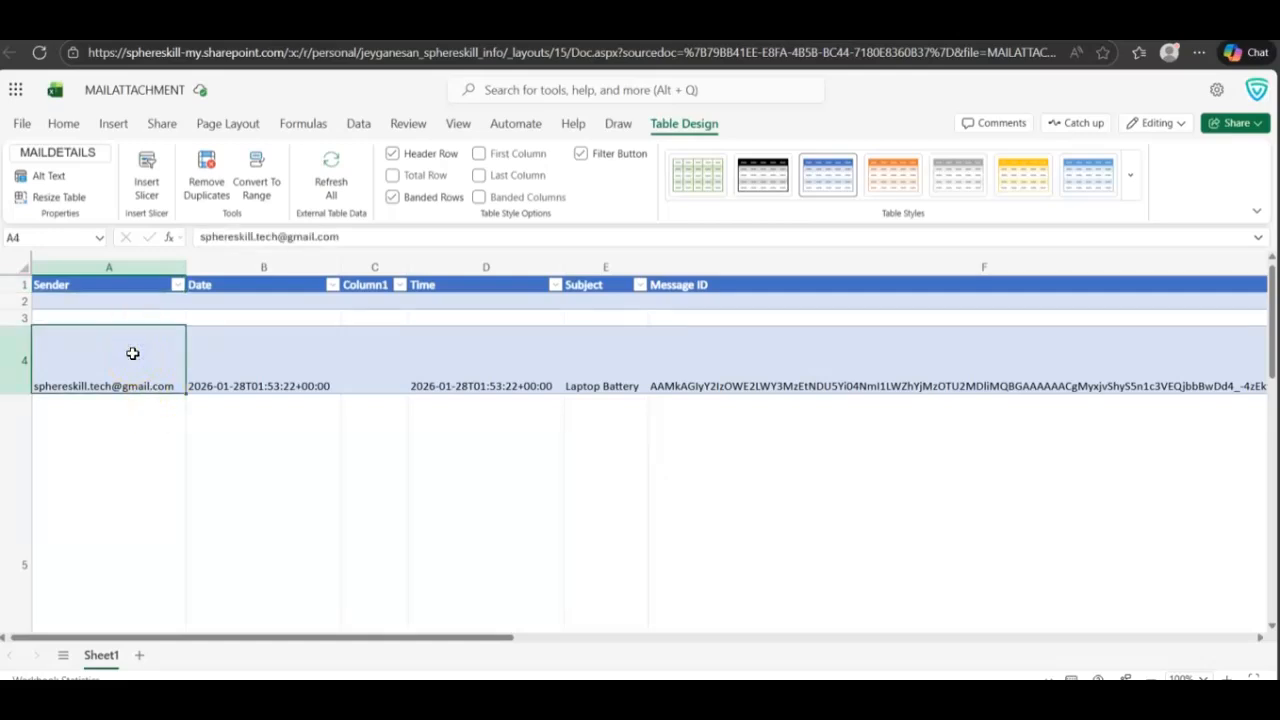
Examine the MAILDETAILS table's header cells one by one, from Sender through Email Body, and return to Message ID.
click(110, 286)
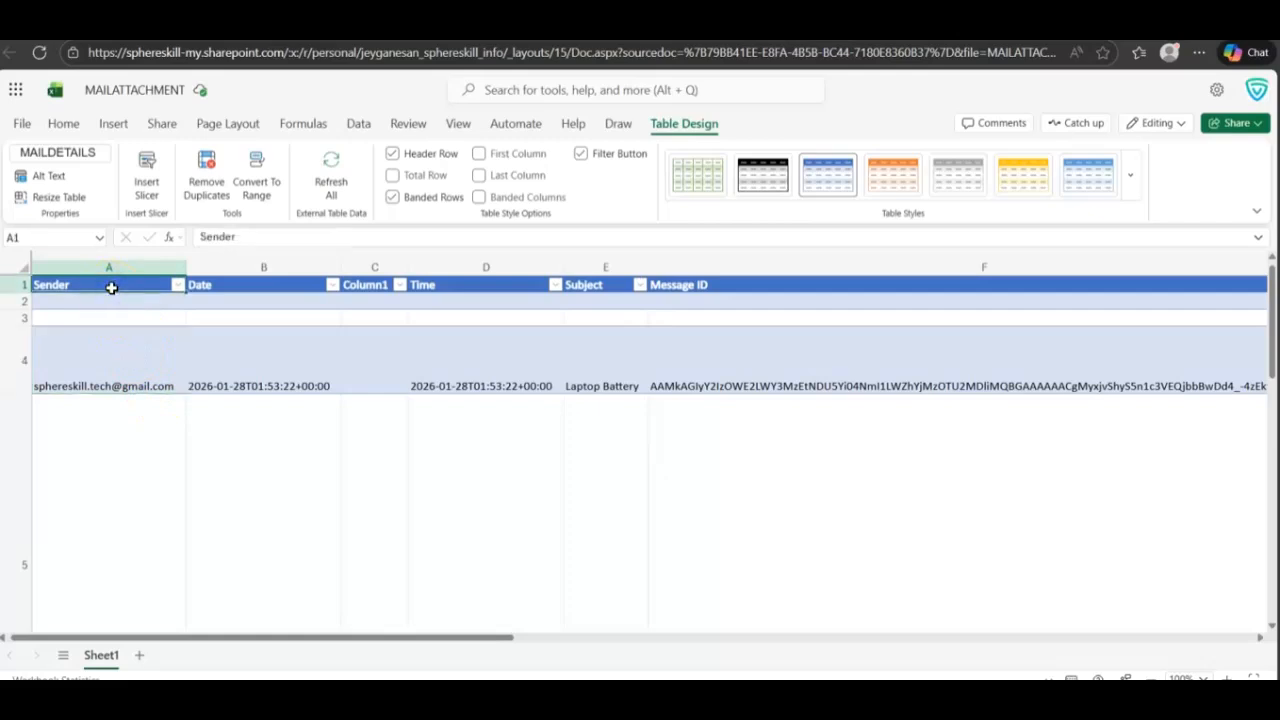
key(Right)
key(Right)
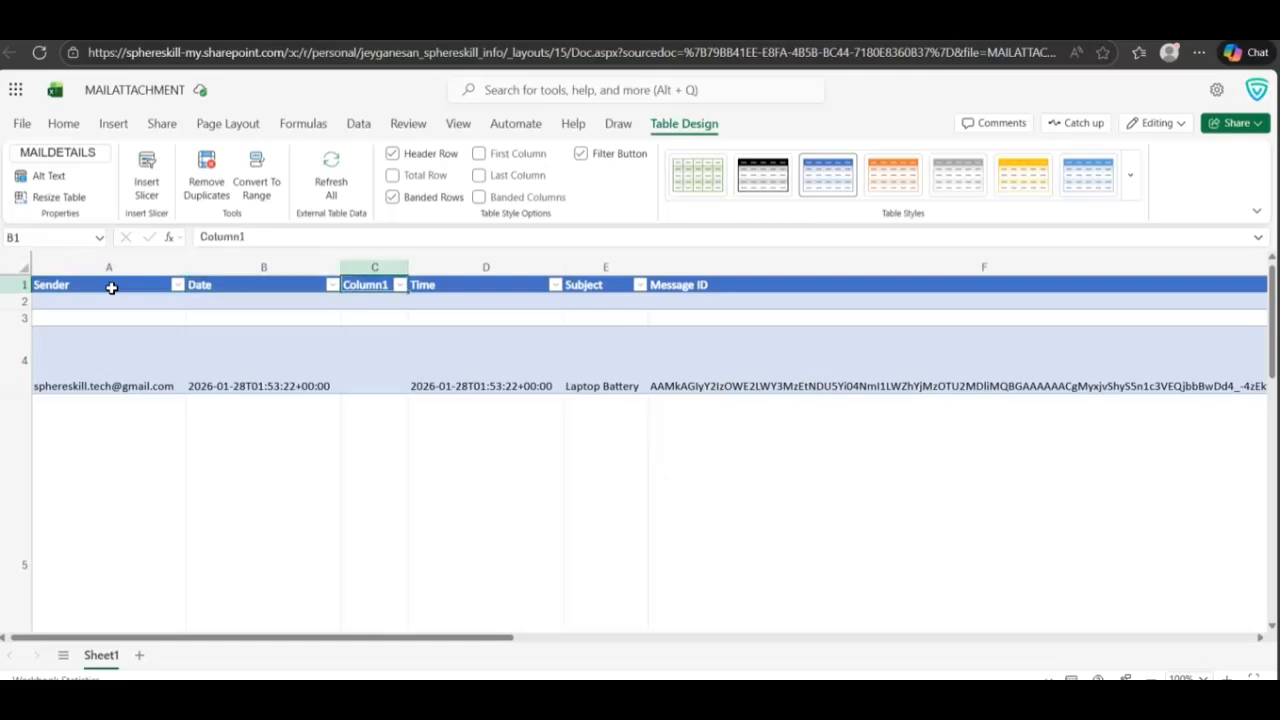
key(Right)
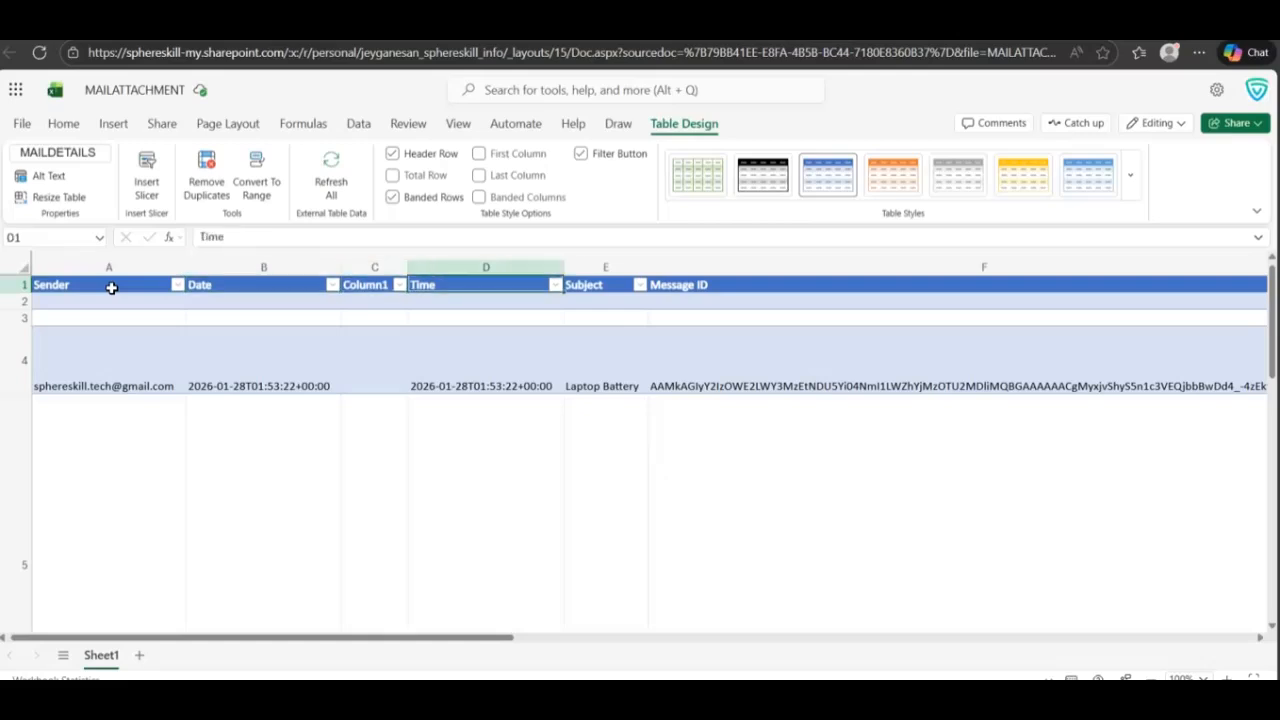
key(Right)
key(Right)
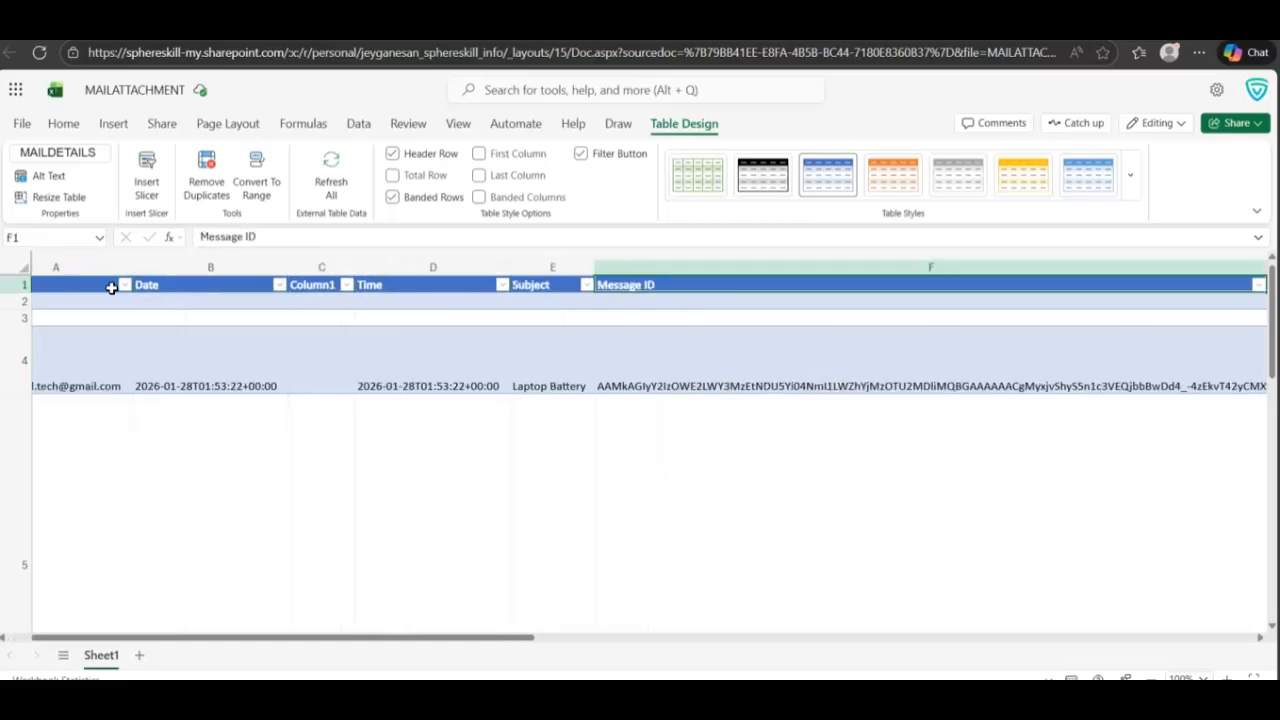
key(Right)
key(Right)
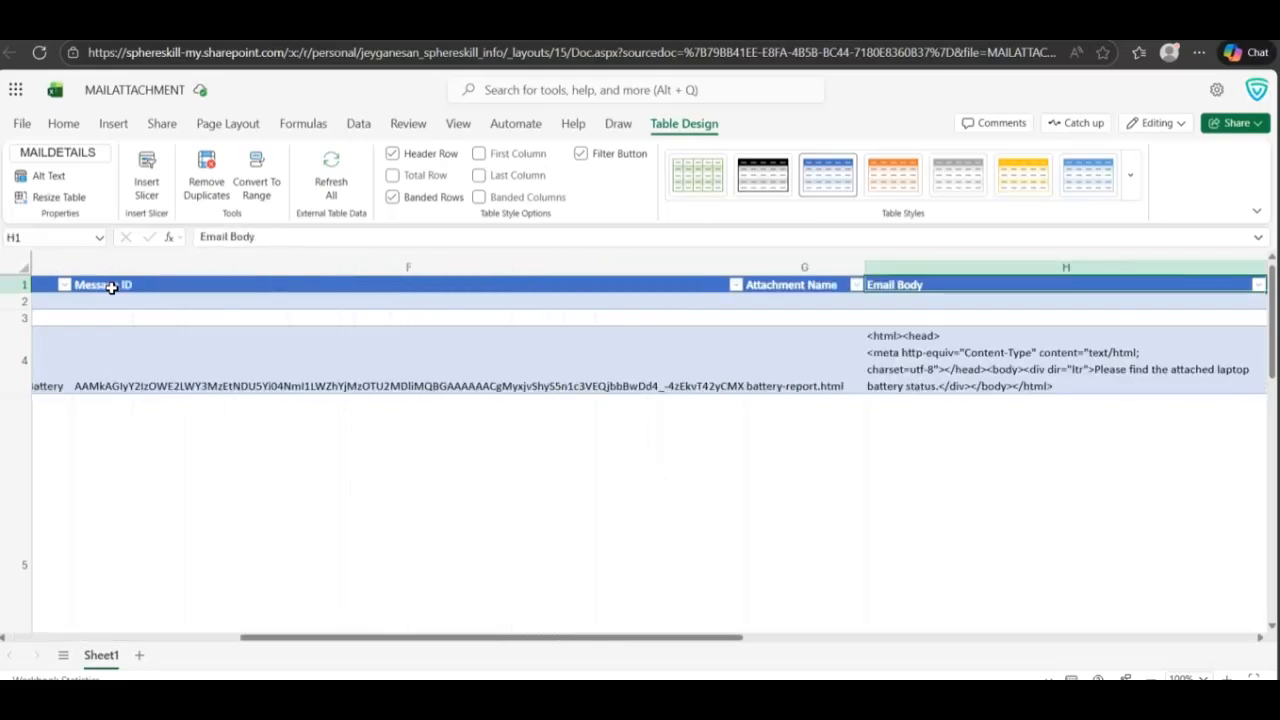
key(Left)
key(Left)
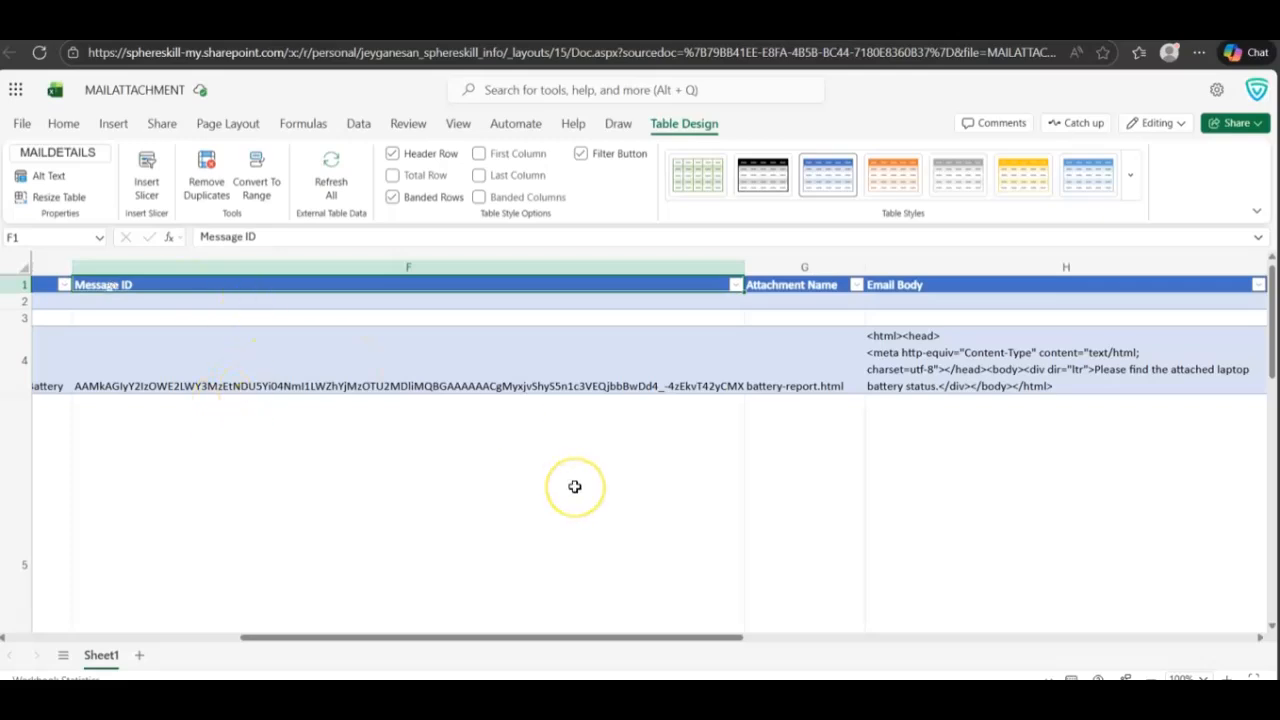
Compare the Subject and Attachment Name entries of the logged mails in rows 4 and 5.
scroll(575, 487, down, 2)
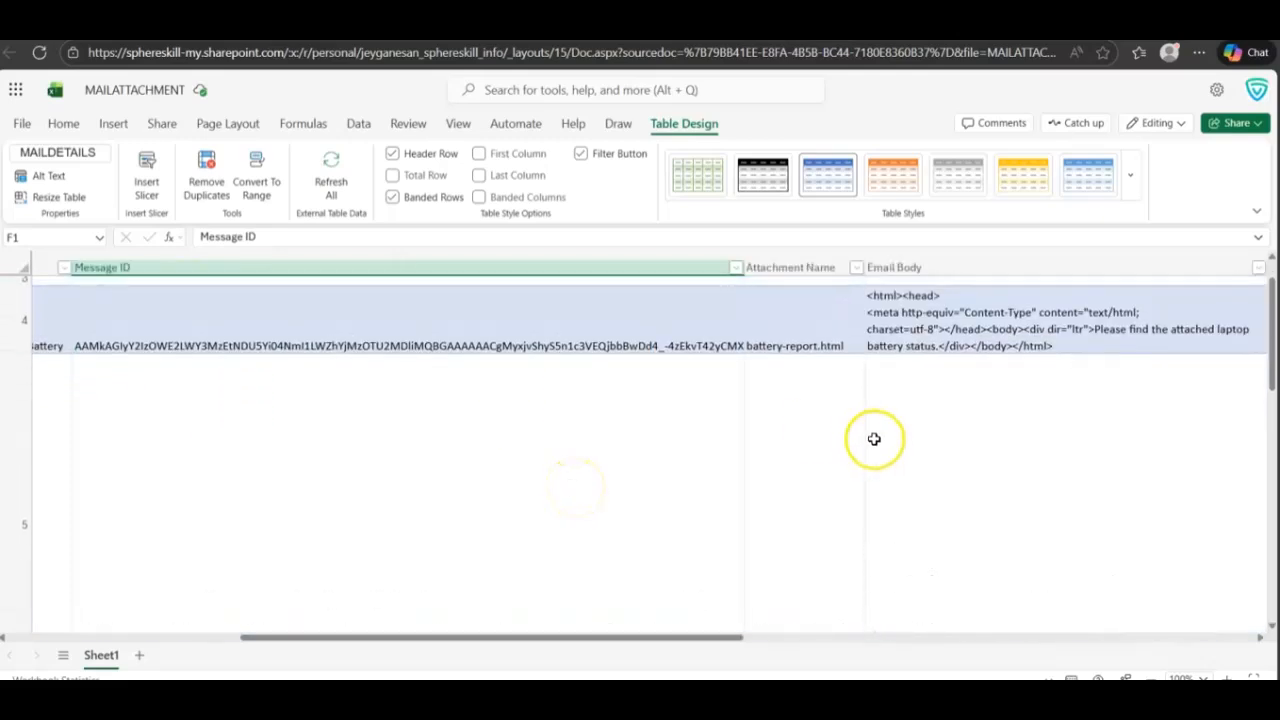
click(797, 331)
scroll(592, 406, left, 2)
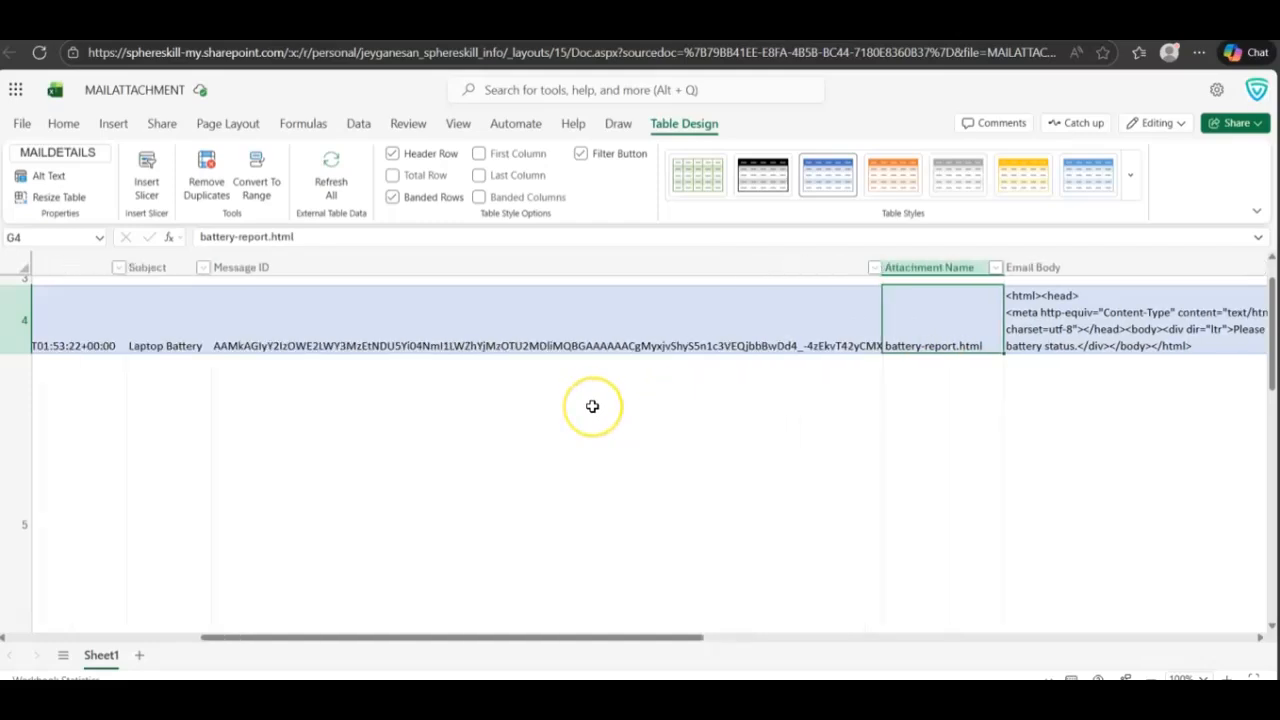
scroll(592, 406, left, 2)
click(320, 316)
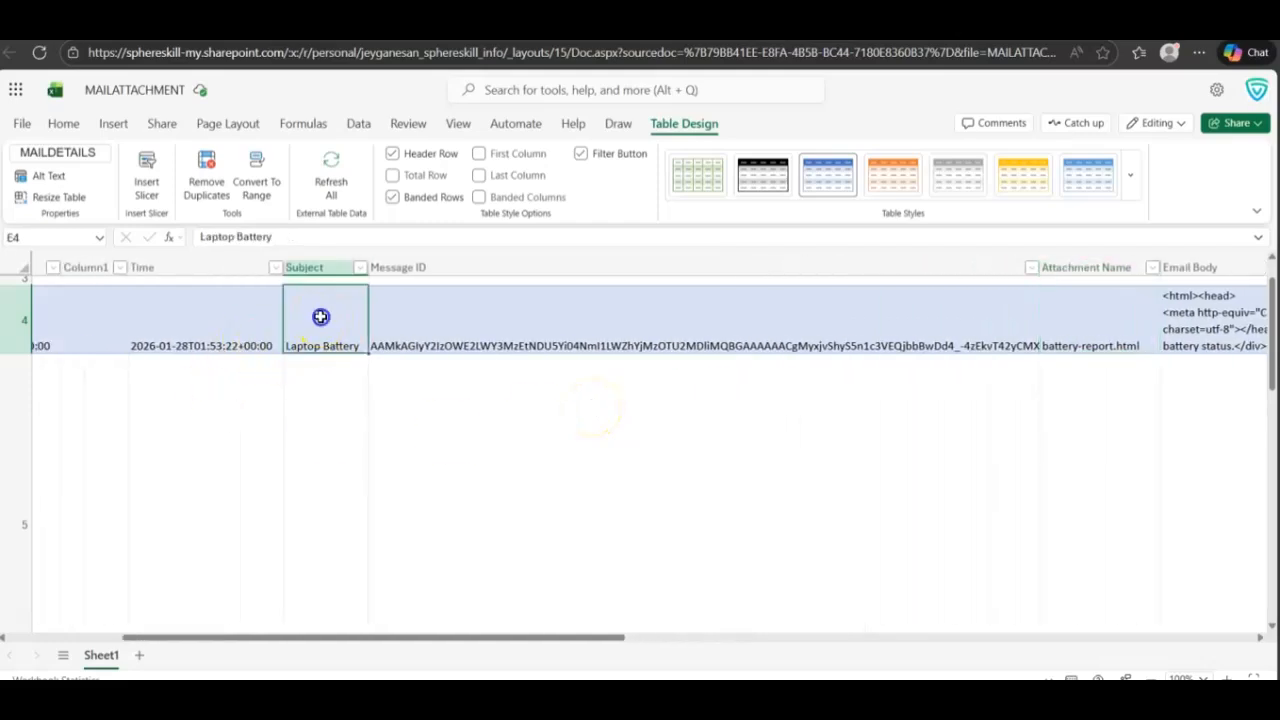
scroll(320, 316, down, 3)
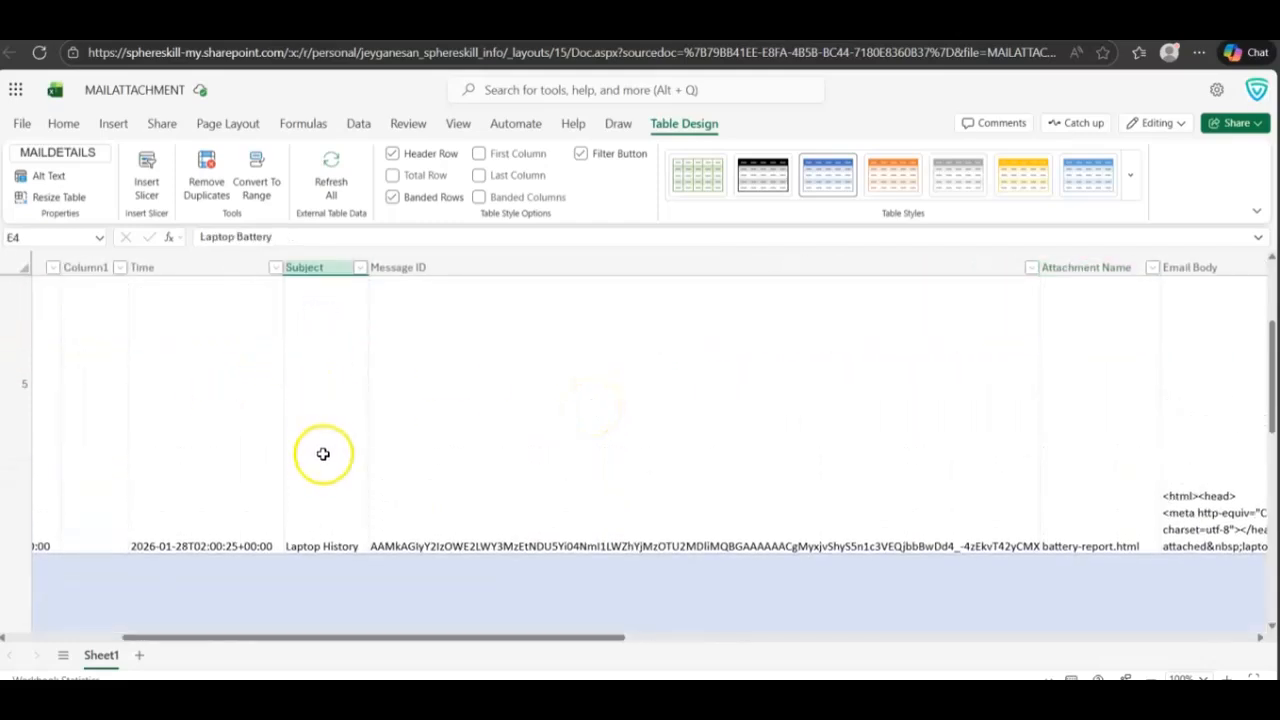
click(323, 454)
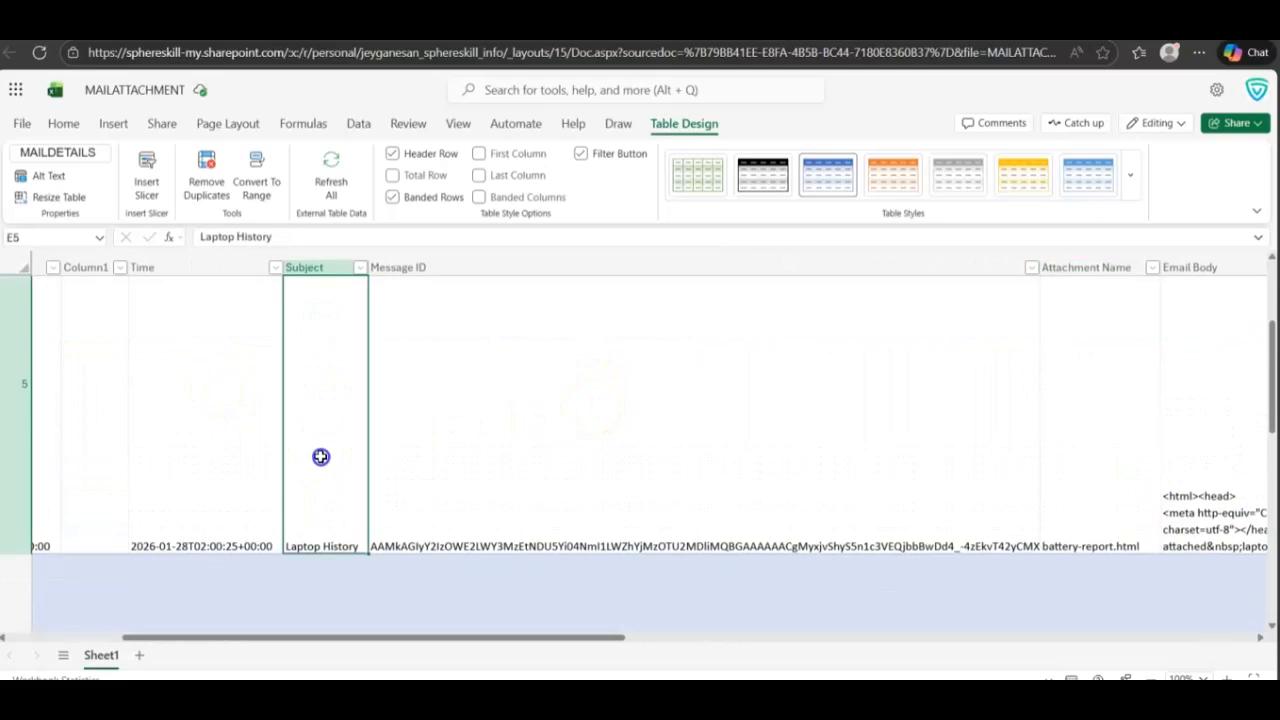
click(1104, 536)
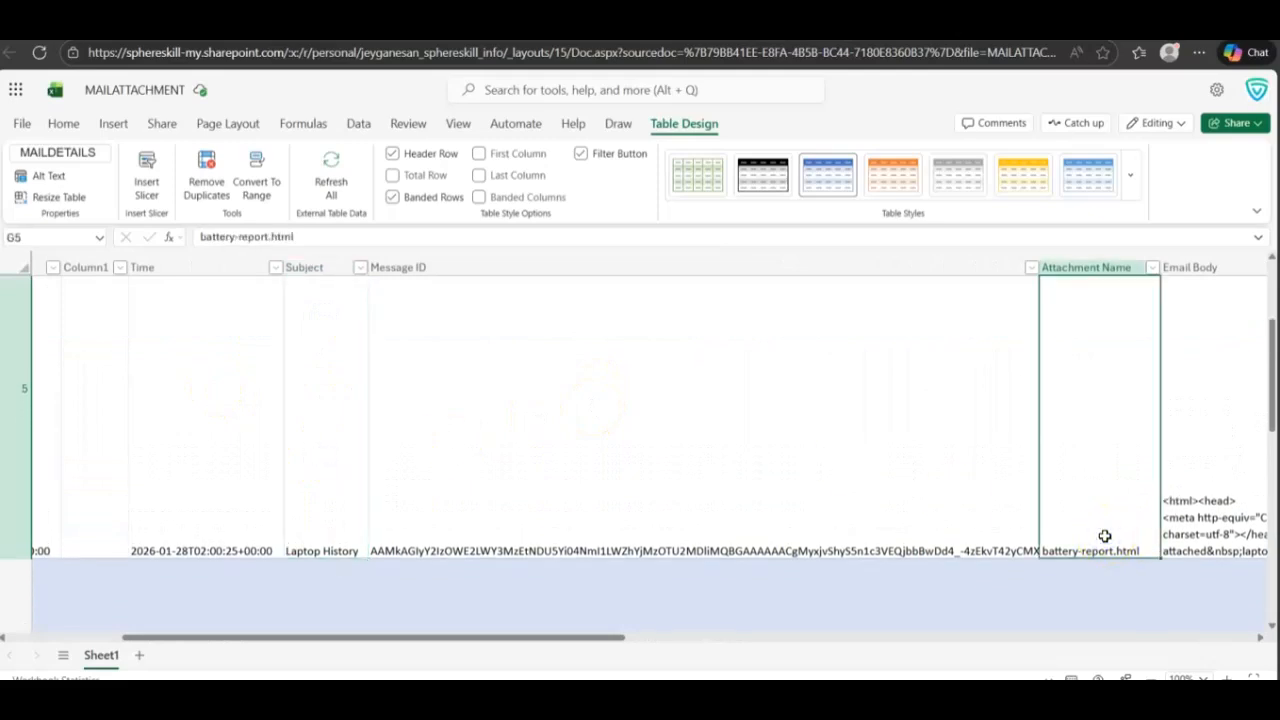
scroll(1104, 536, up, 3)
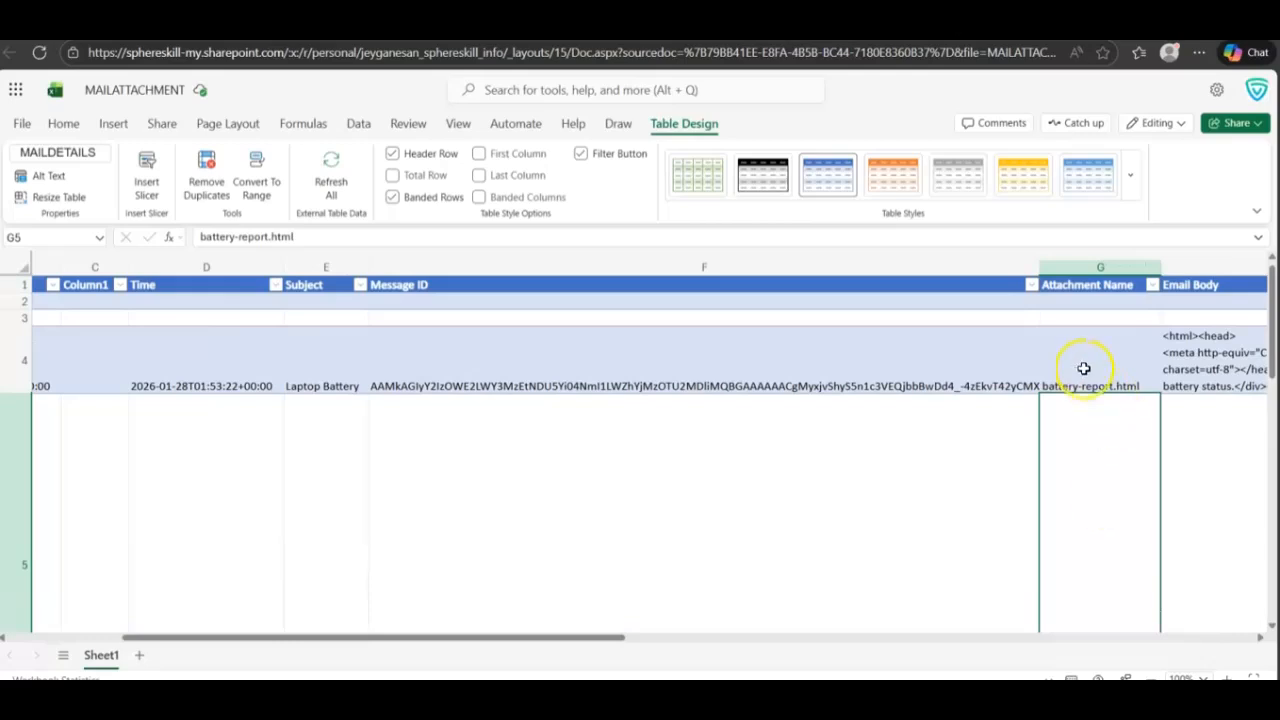
click(1084, 364)
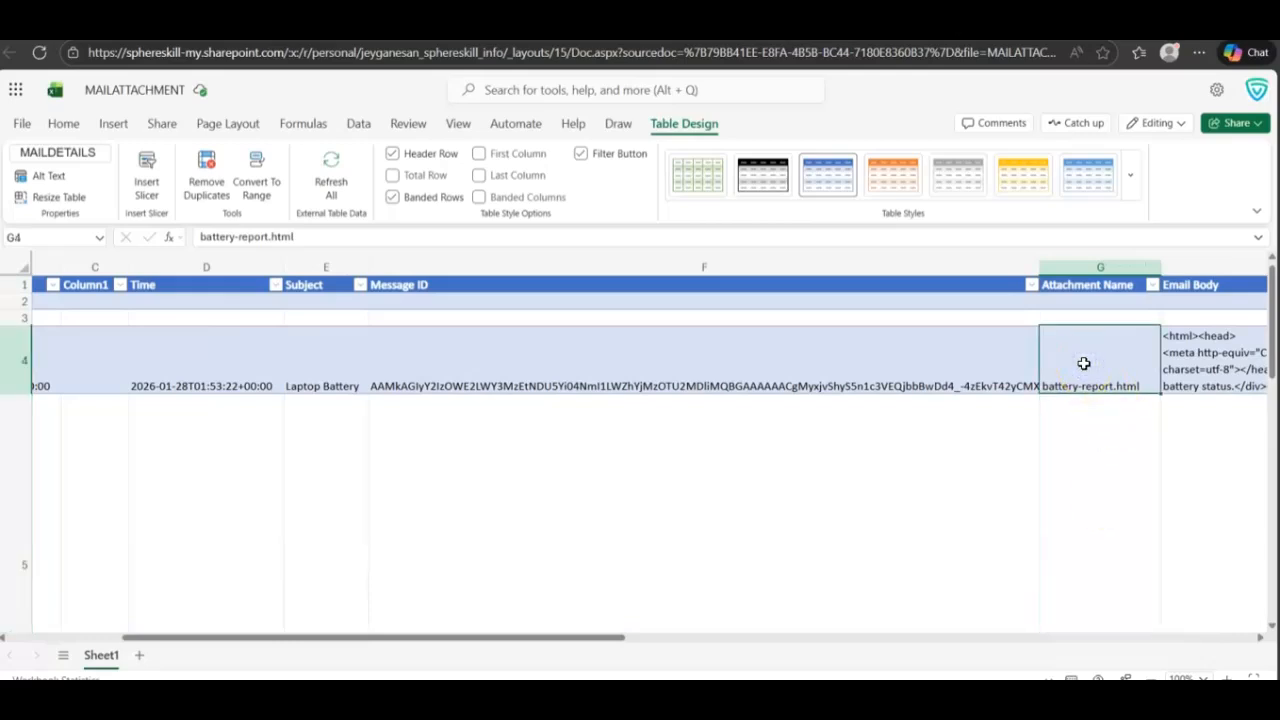
scroll(1037, 385, right, 3)
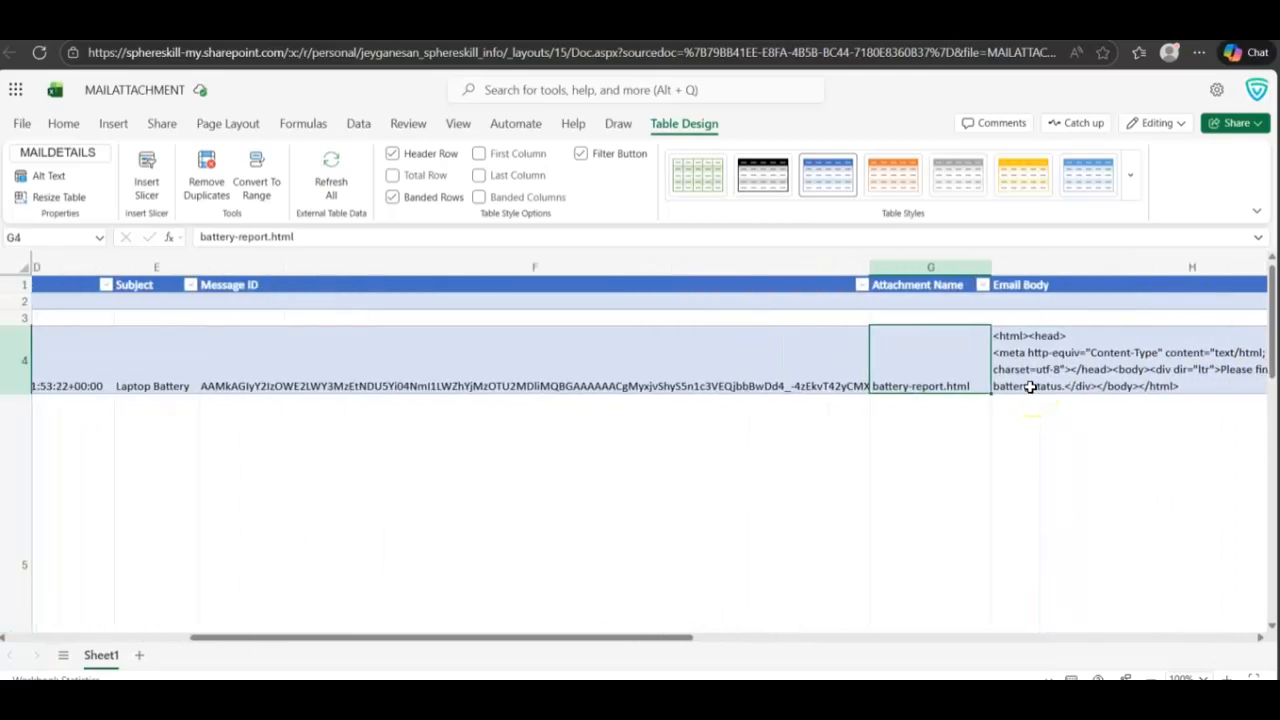
Examine the Message ID, Email Body, To, CC and Auto Seq entries of the logged mail in row 4.
click(591, 338)
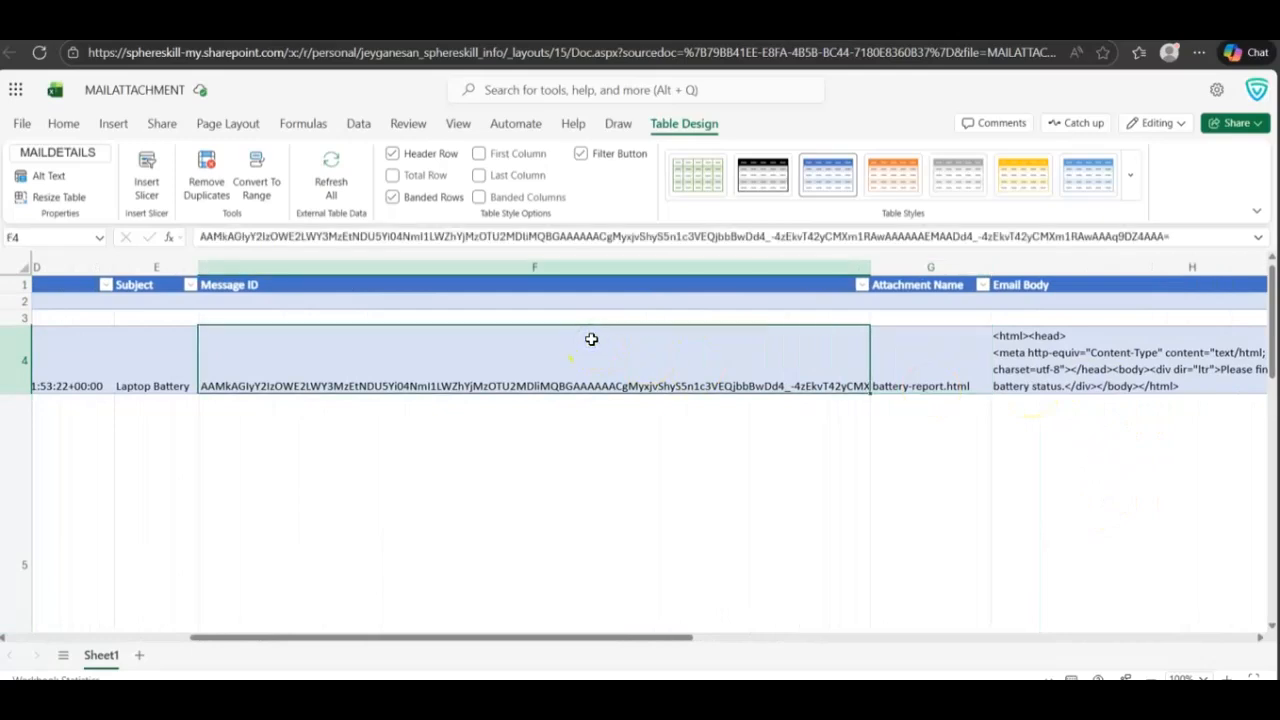
scroll(591, 338, right, 6)
click(716, 362)
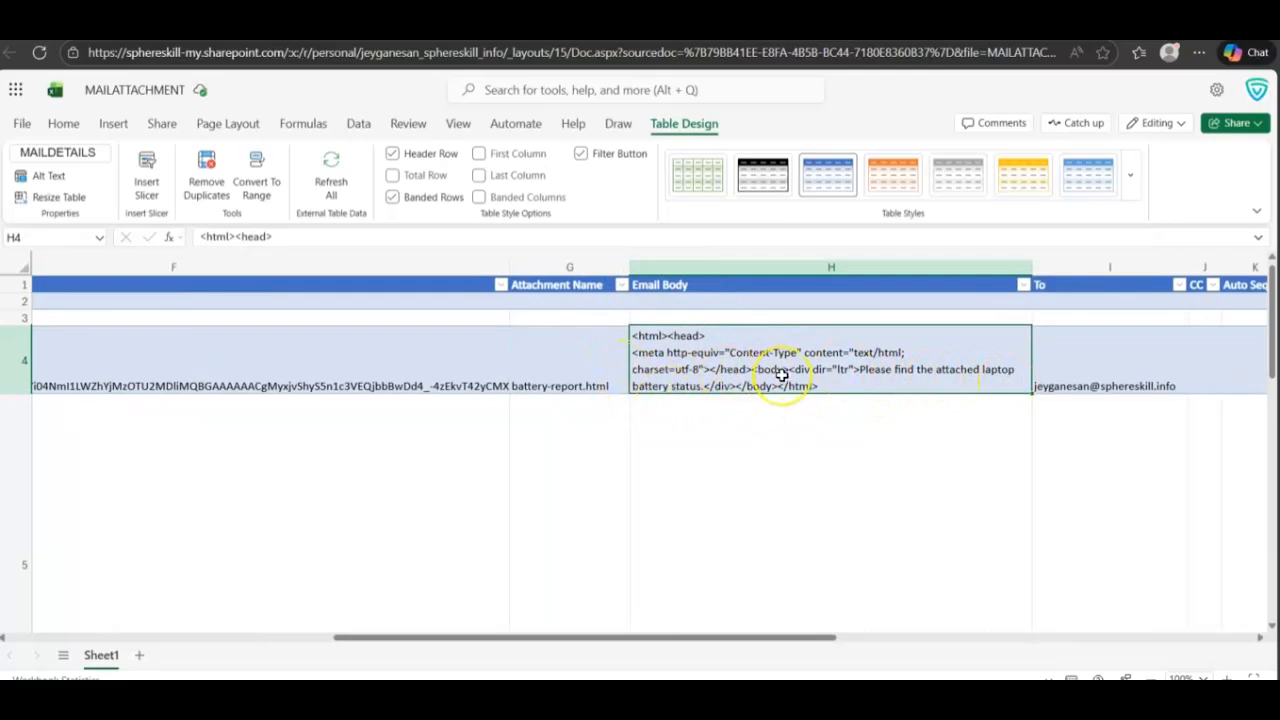
scroll(781, 375, right, 3)
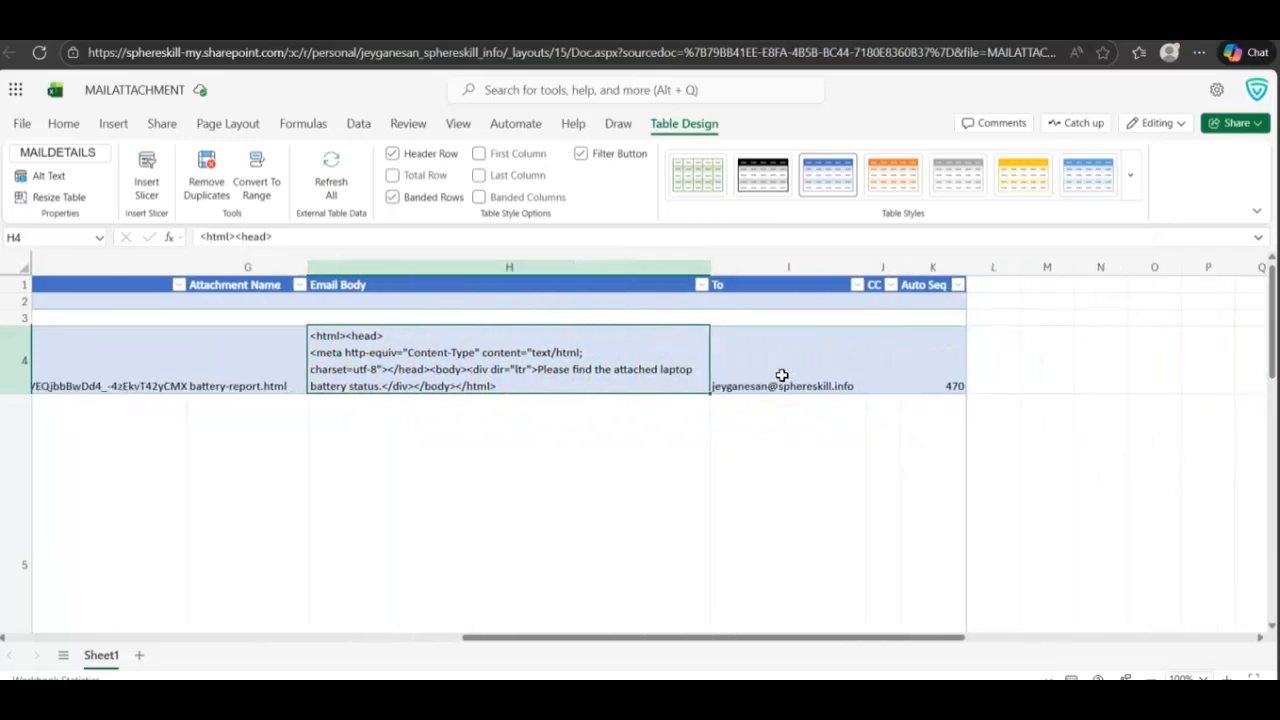
click(790, 373)
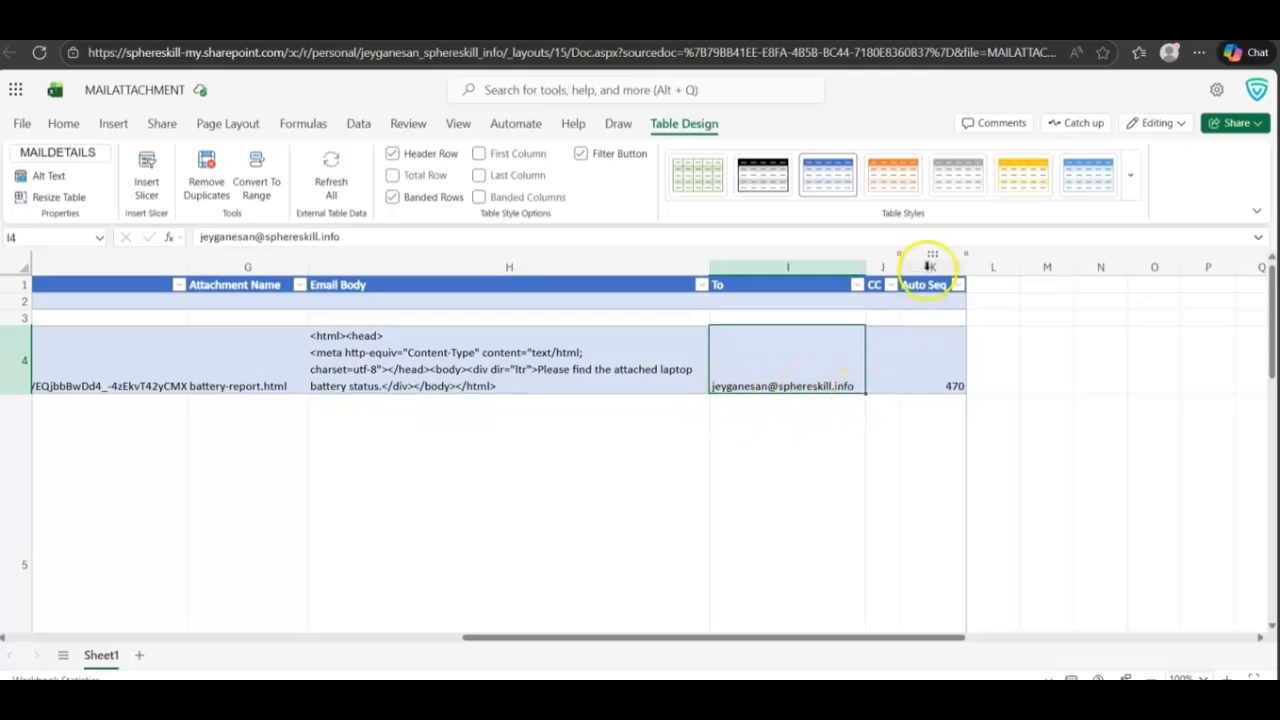
click(882, 361)
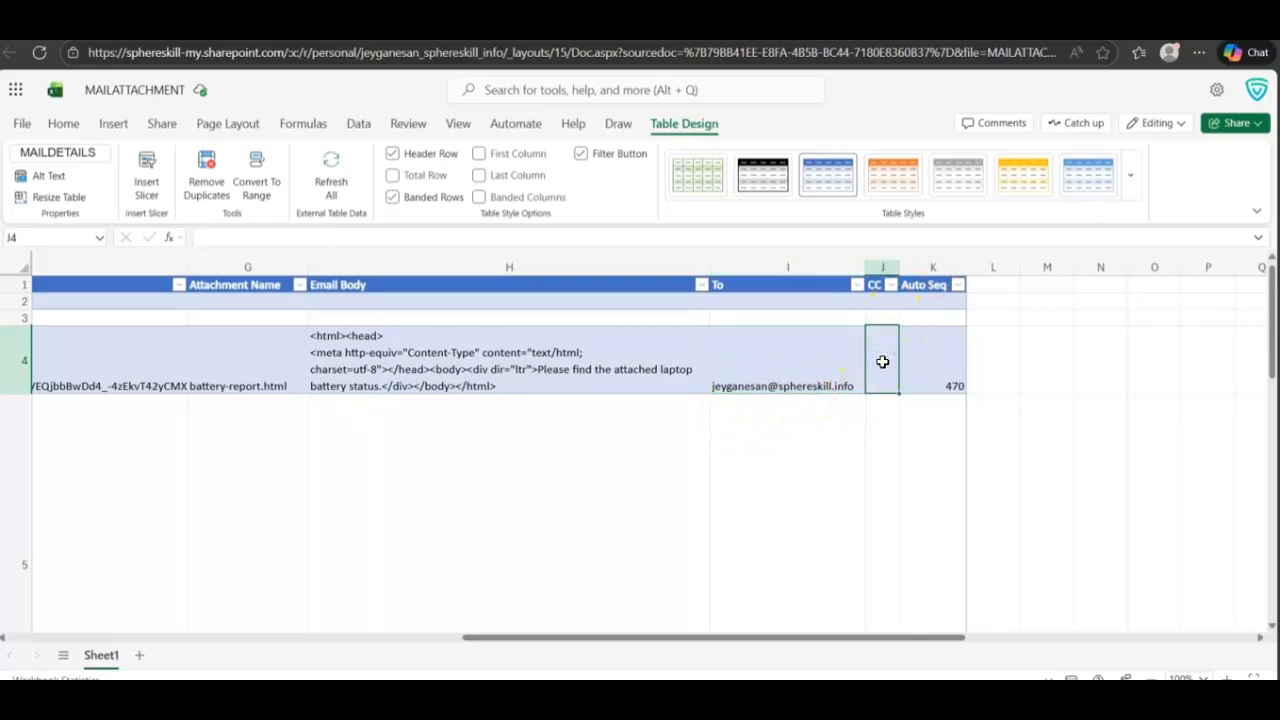
click(935, 336)
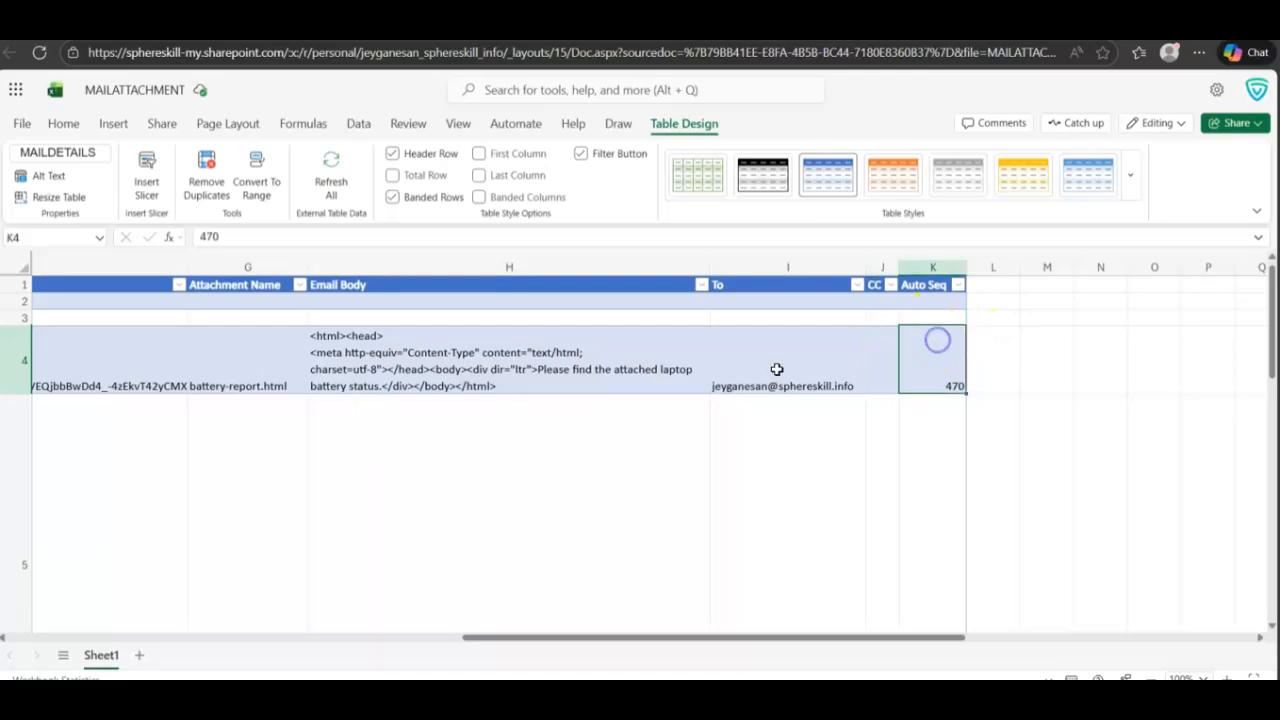
scroll(279, 352, left, 10)
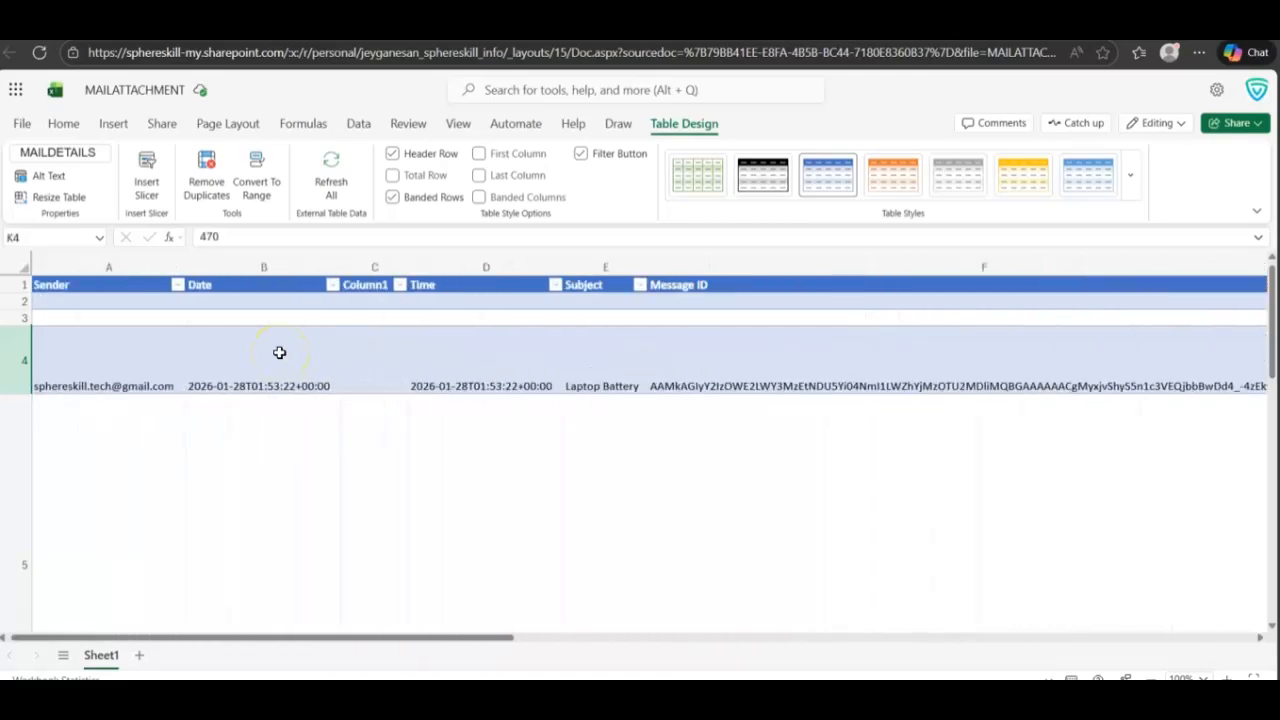
Switch to the MAILDETAILS flow in Power Automate and check the connected accounts of the email trigger and the Create file action.
drag(105, 507, 248, 508)
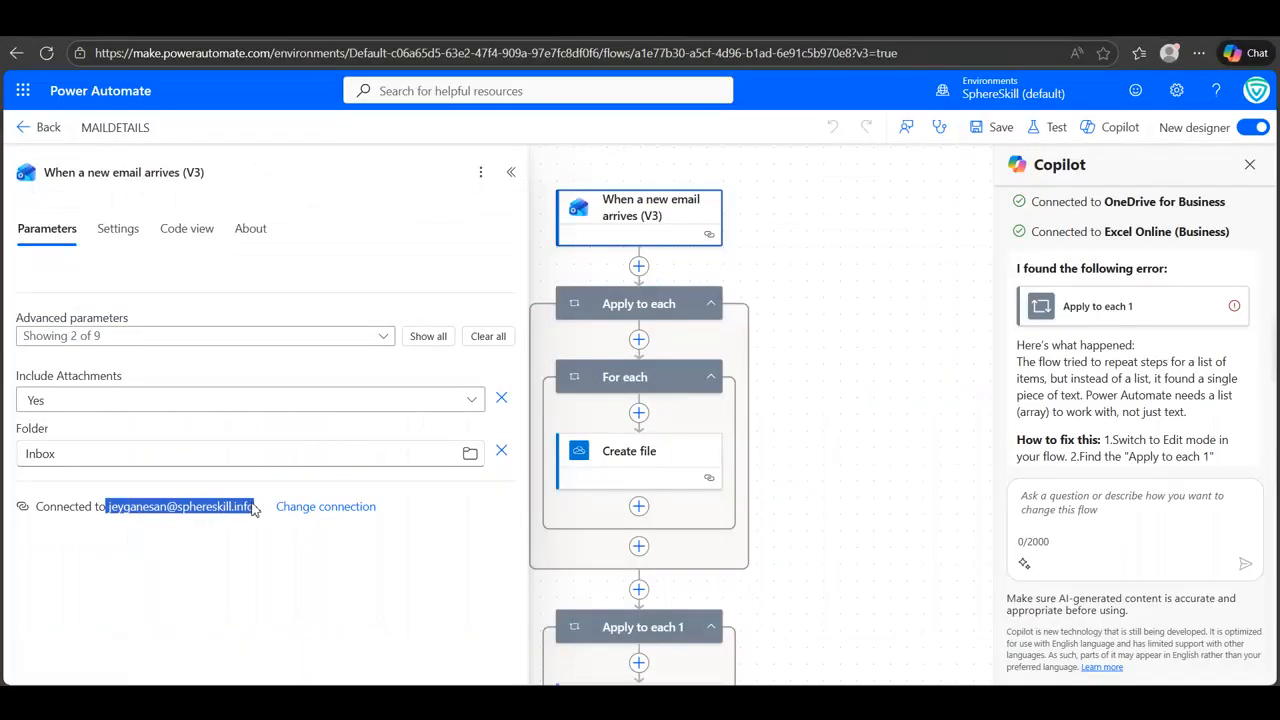
click(788, 256)
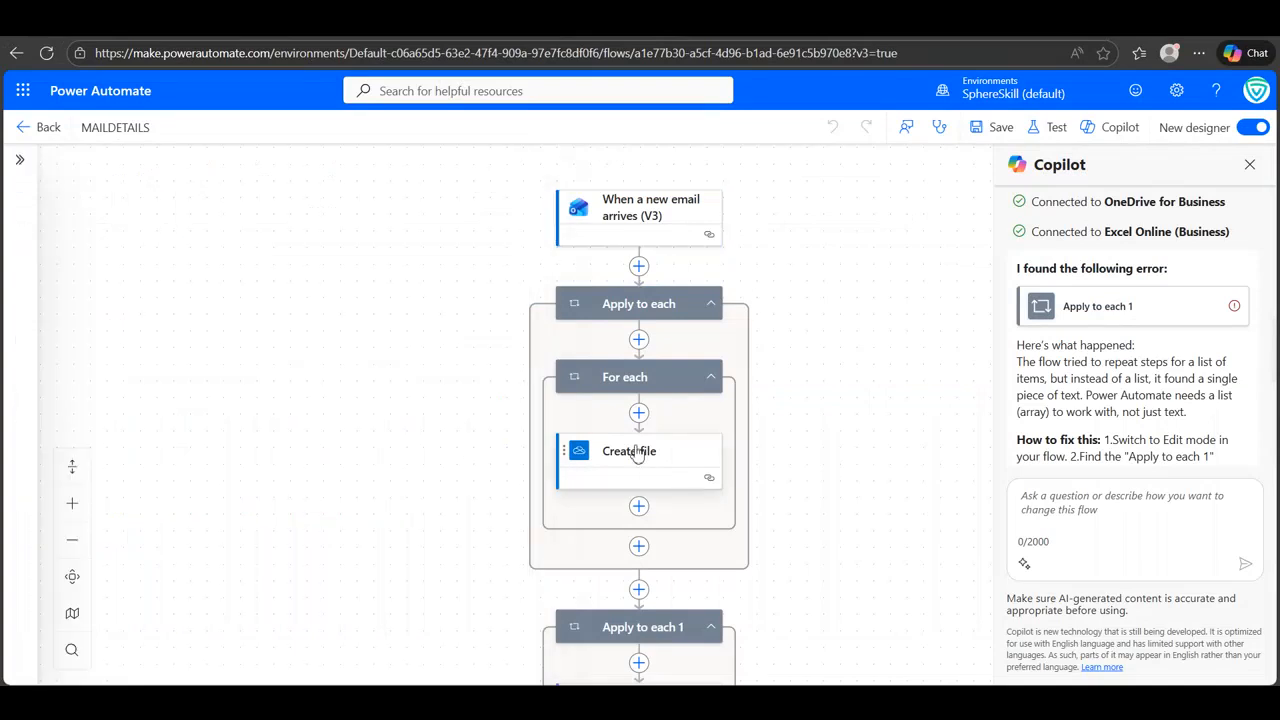
click(637, 453)
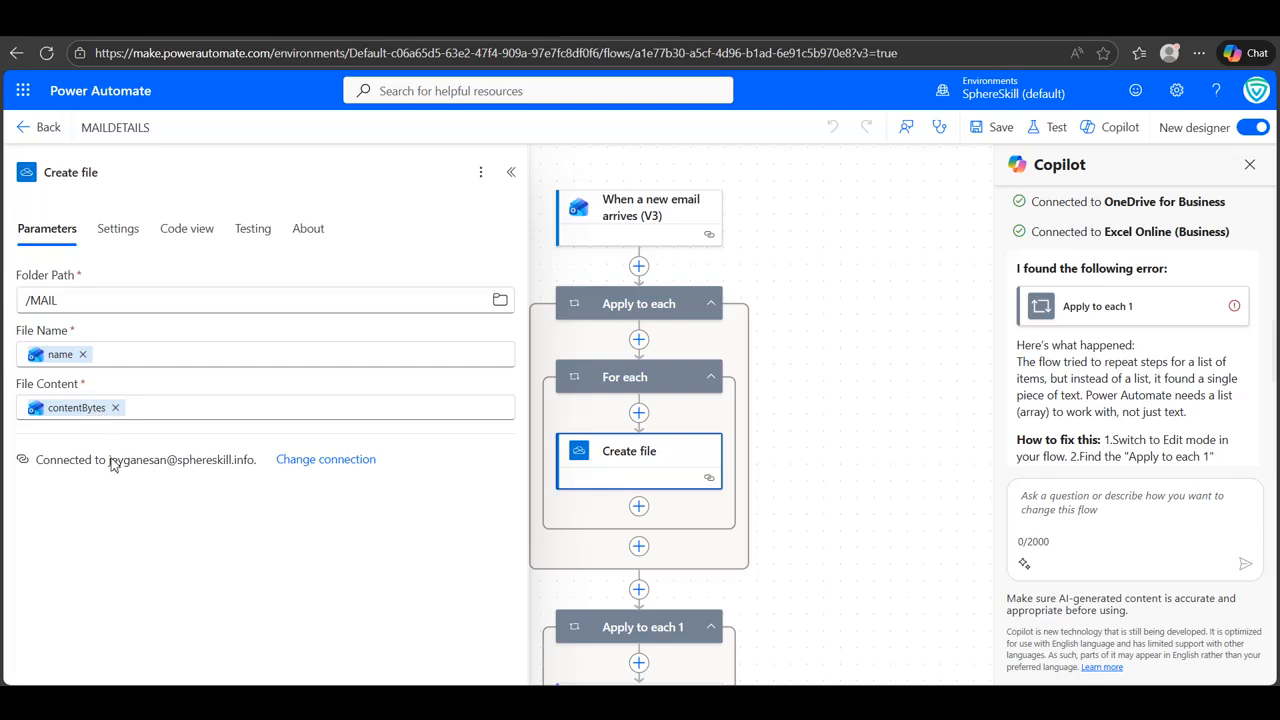
drag(110, 462, 257, 463)
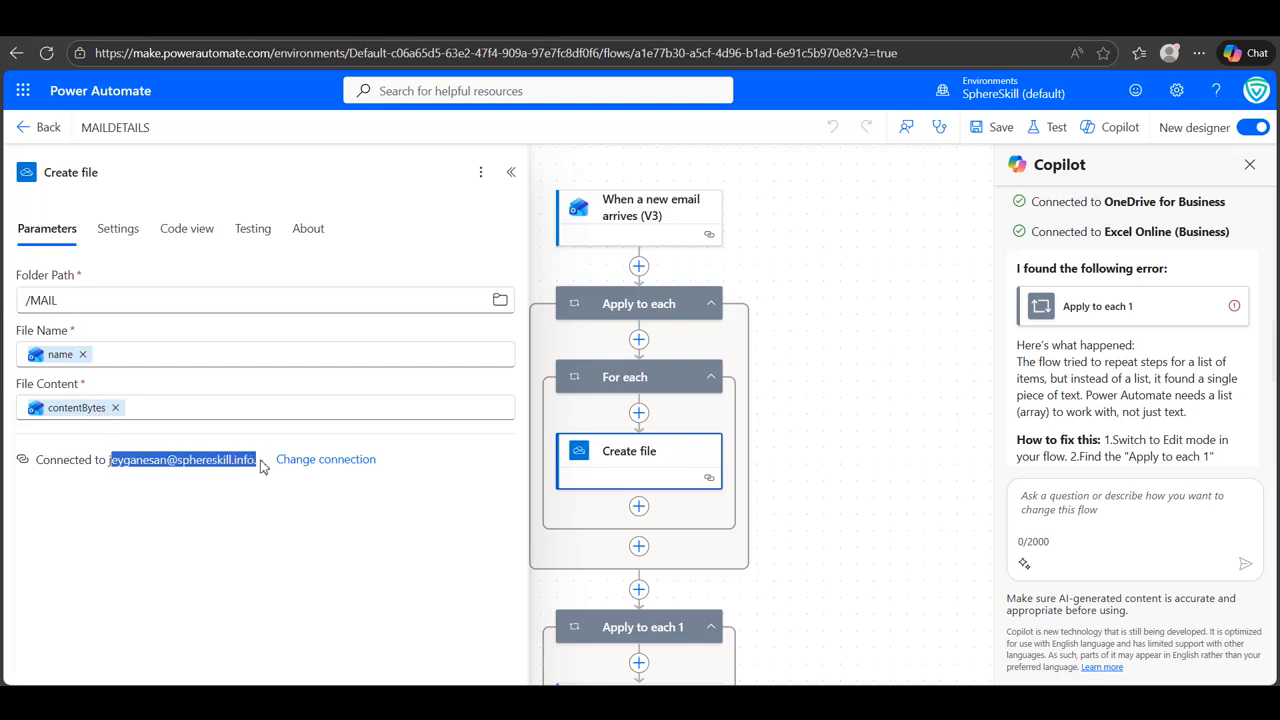
click(905, 397)
Review the Add a row into a table action's file, table, column mappings and connected account, and close its details.
scroll(905, 397, down, 5)
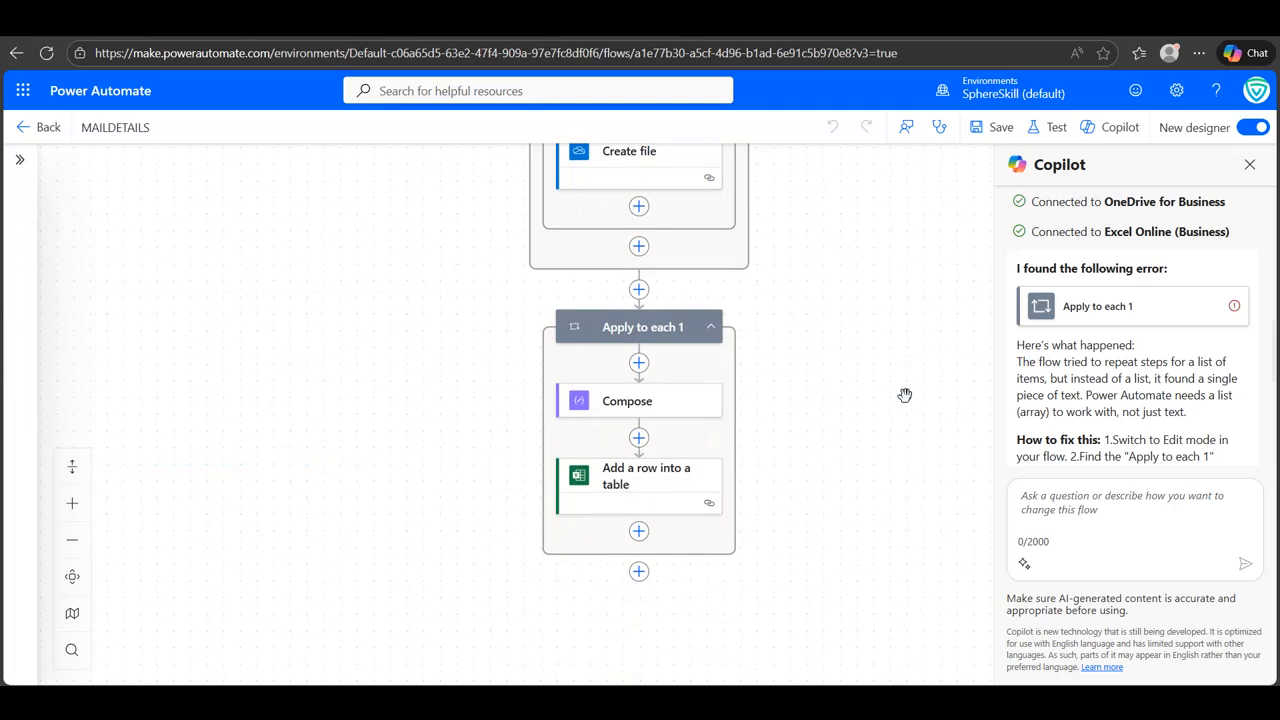
click(643, 490)
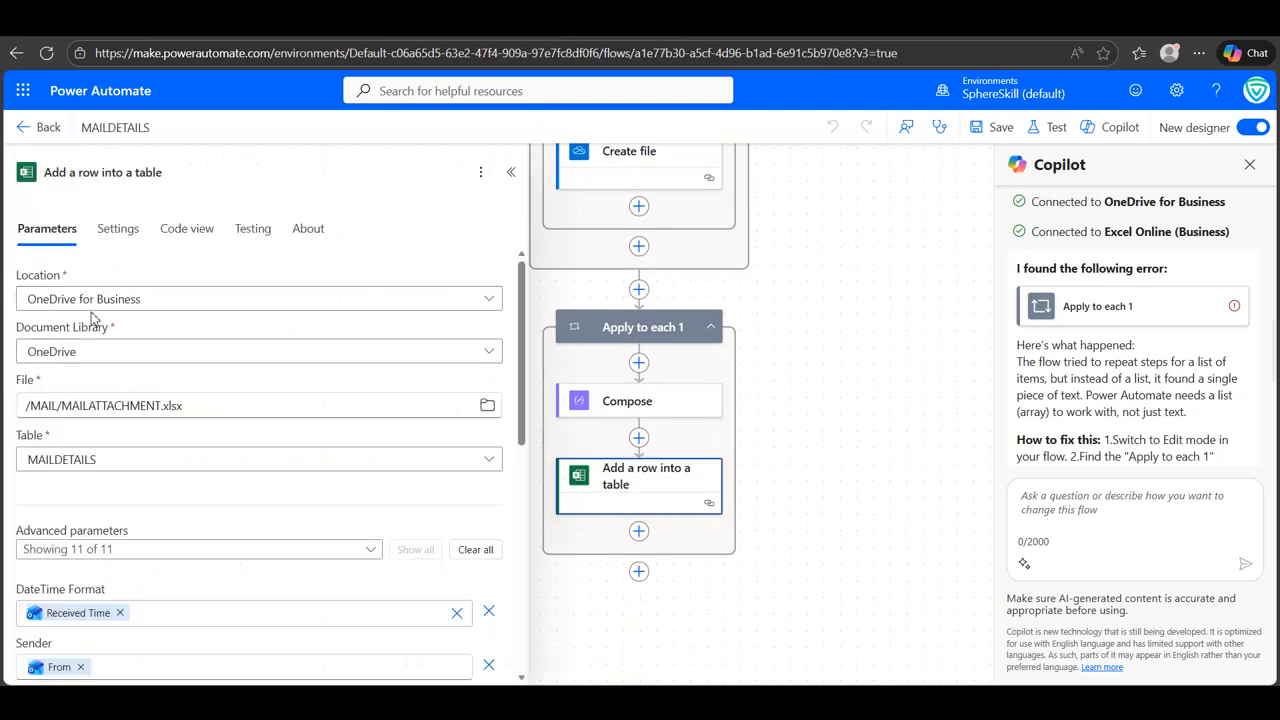
scroll(160, 606, down, 5)
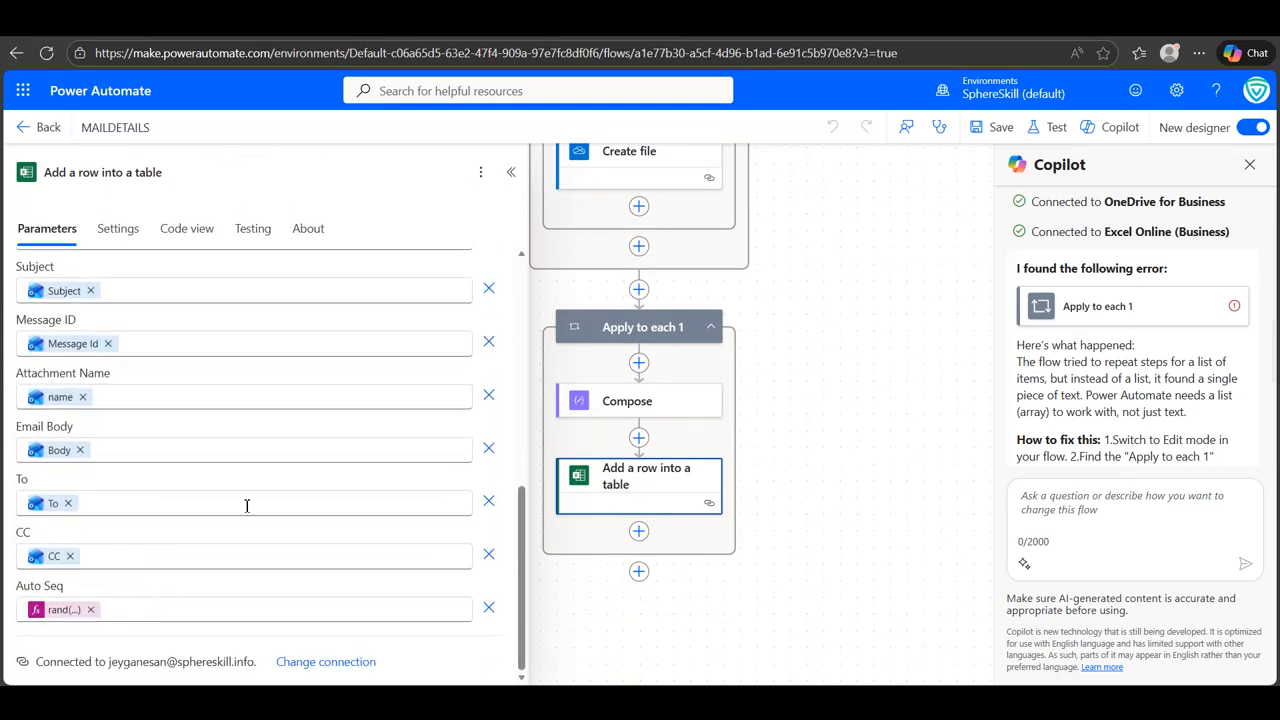
click(863, 183)
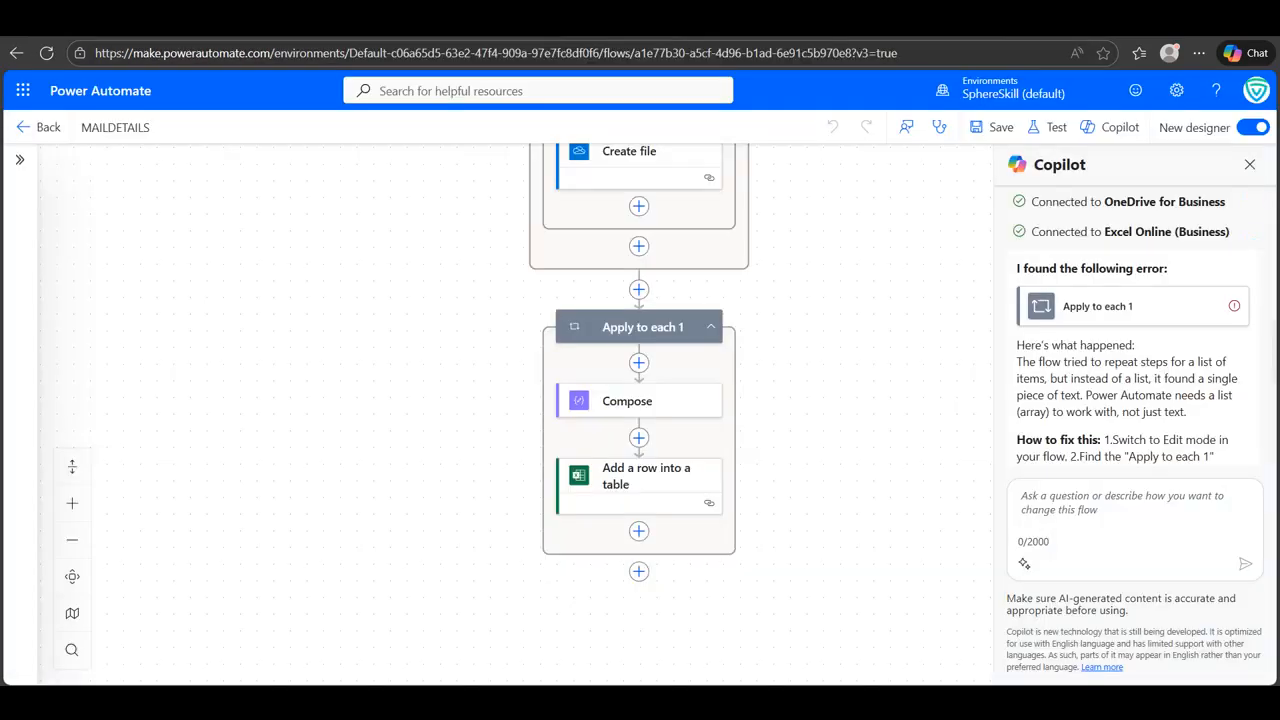
Open the test options for the MAILDETAILS flow.
click(1037, 134)
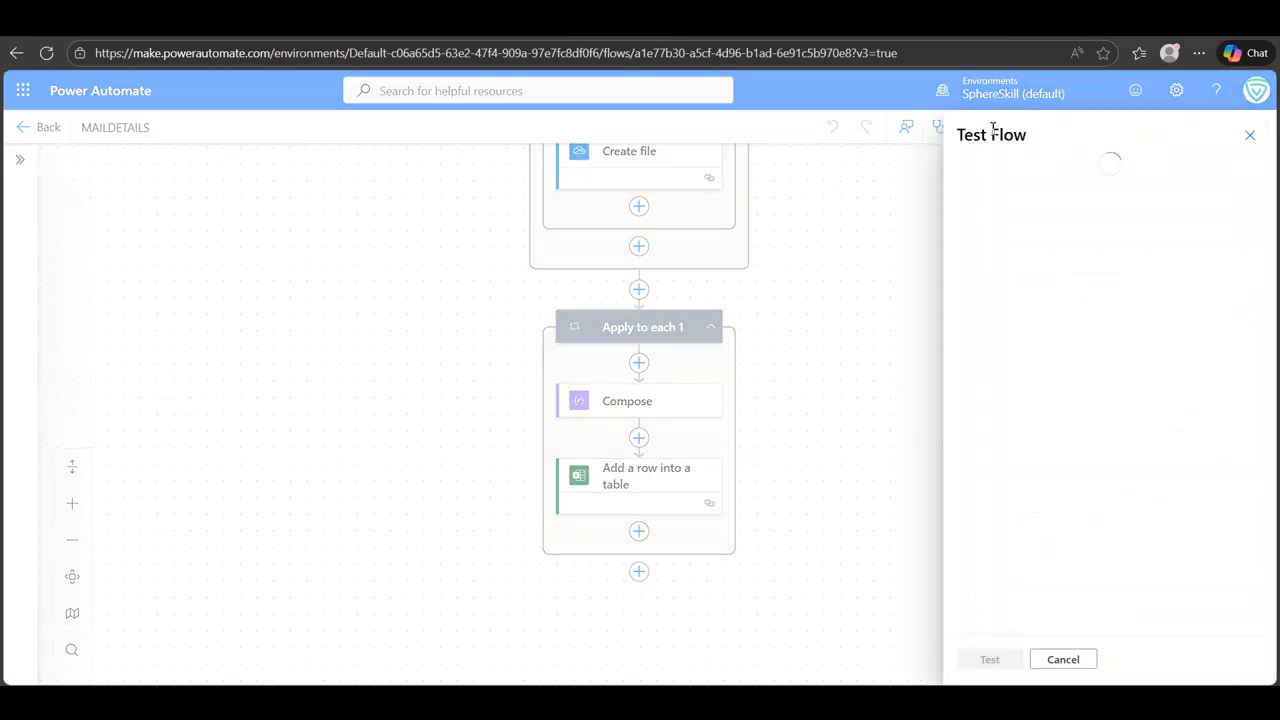
click(971, 169)
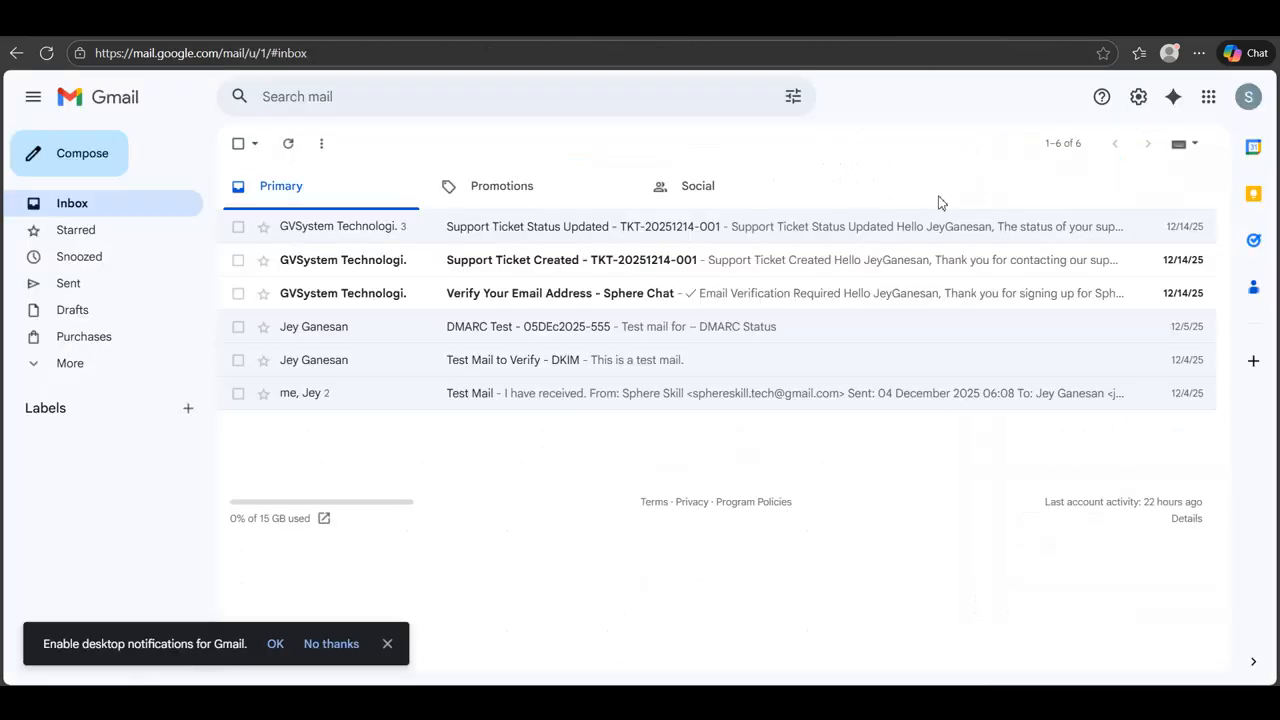
In Gmail, start a new message to the flow's monitored mailbox address with the subject RFID CABLE TIE.
click(91, 160)
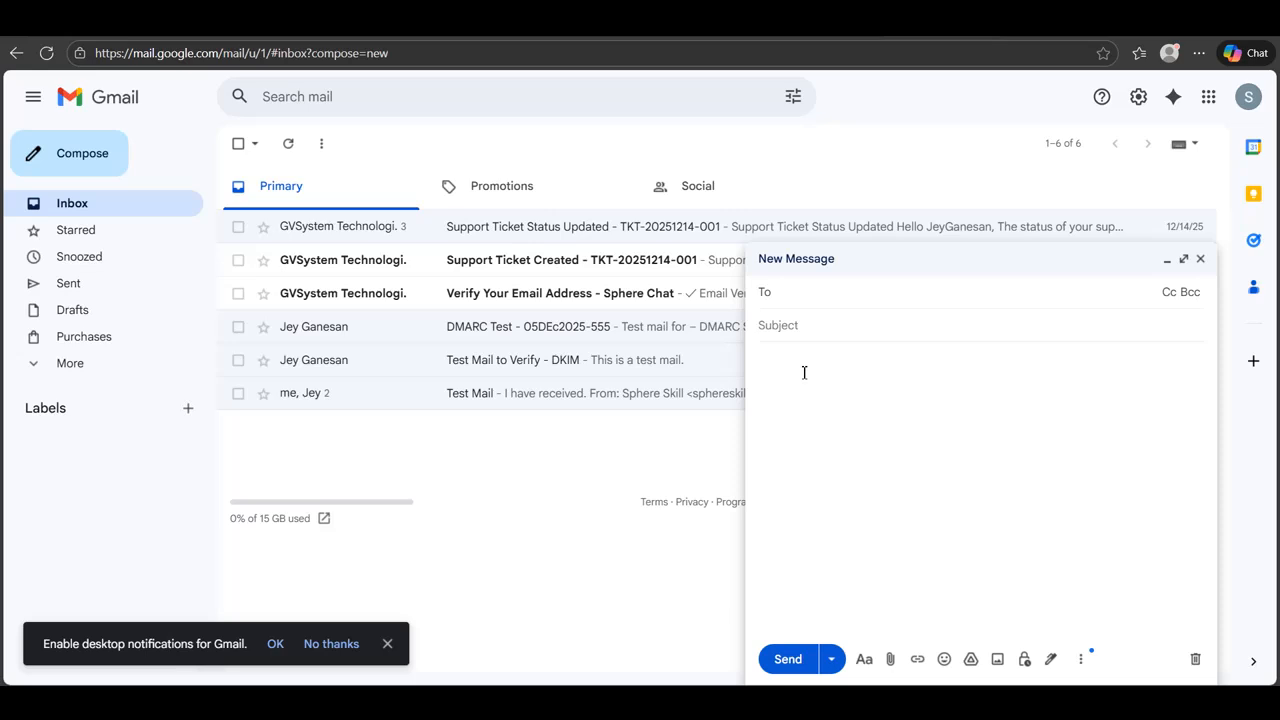
text(jey)
click(873, 345)
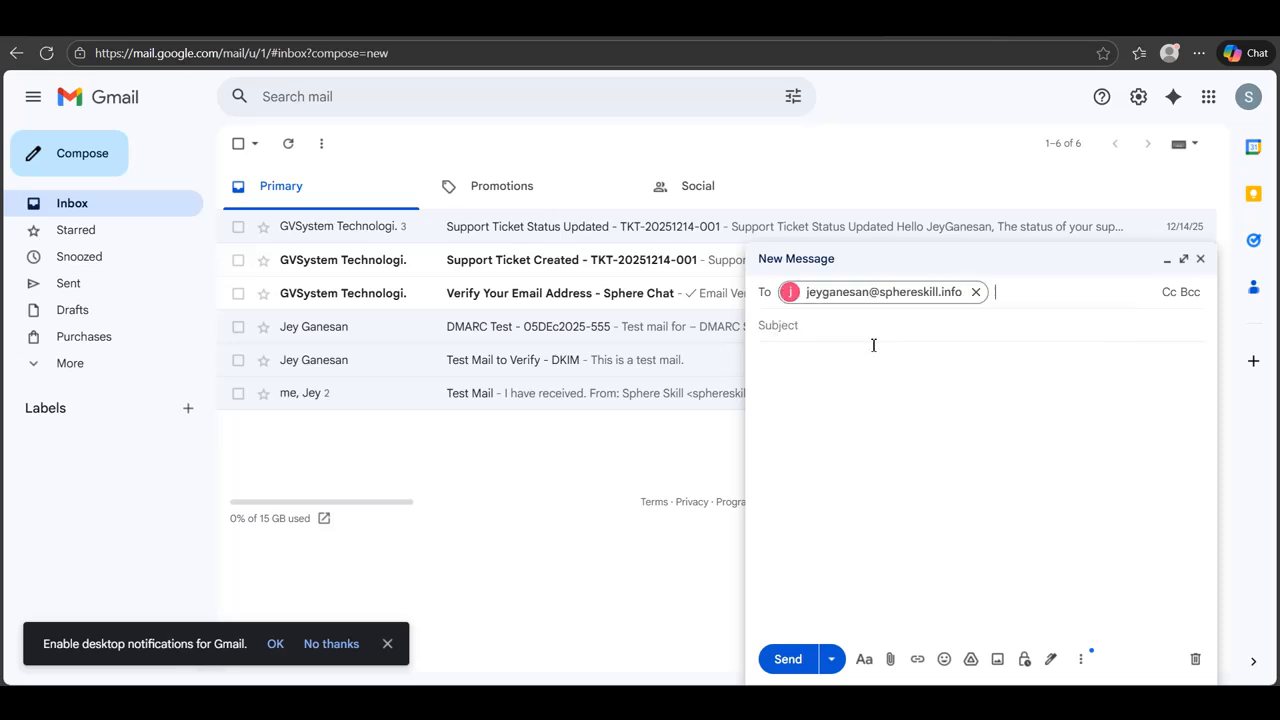
click(838, 340)
text(RFID CABLE TIE)
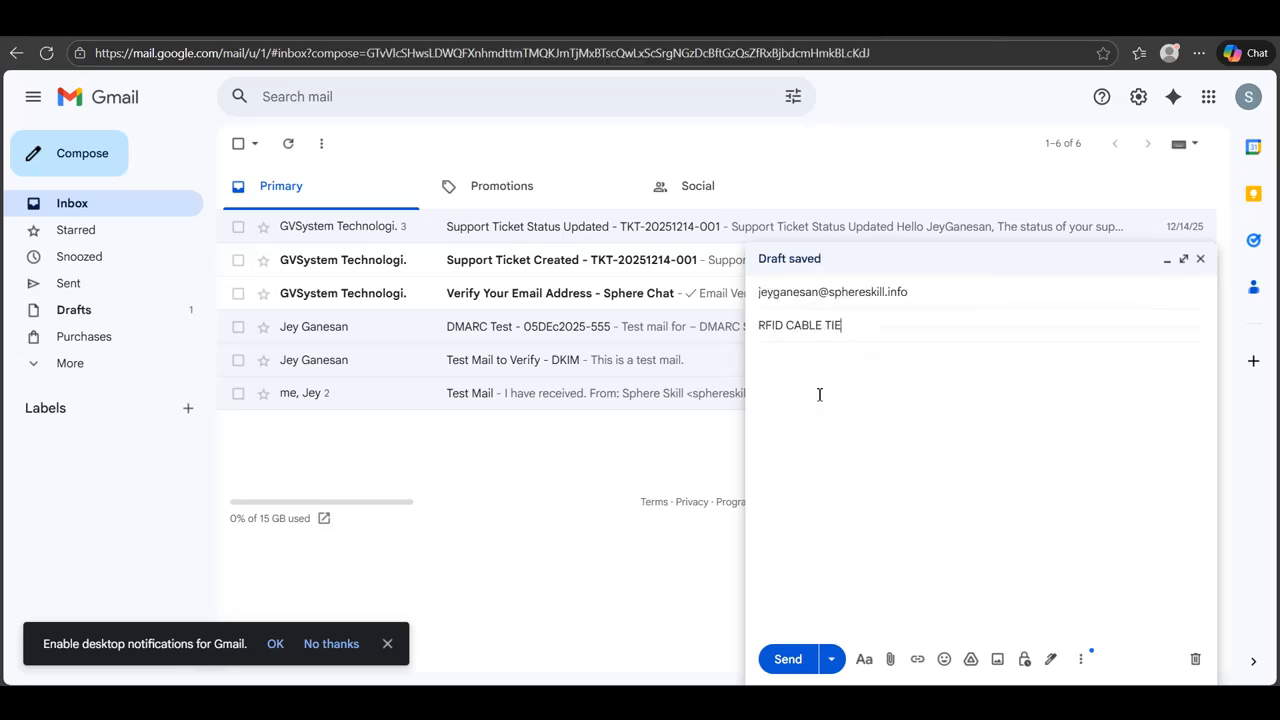
Write the message body "Please find the RF ID Cable ties details.".
click(819, 394)
text(Please find the RF ID Cab)
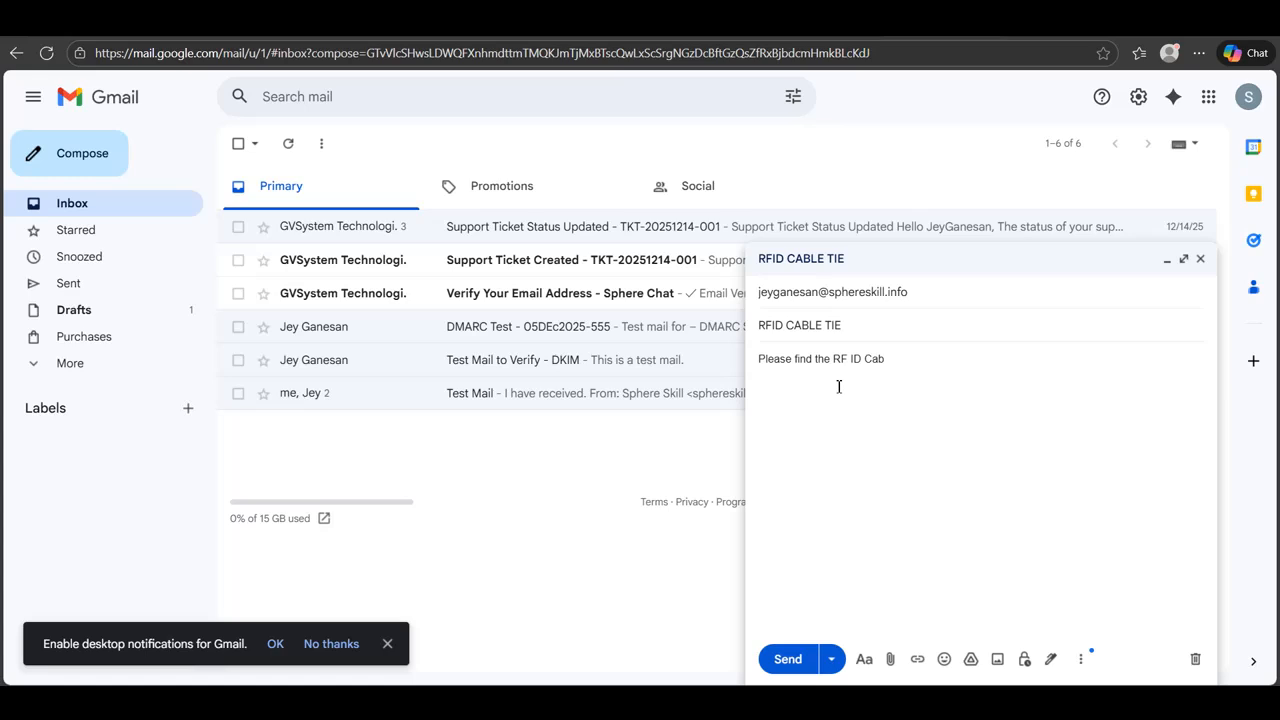
text(le ties details.)
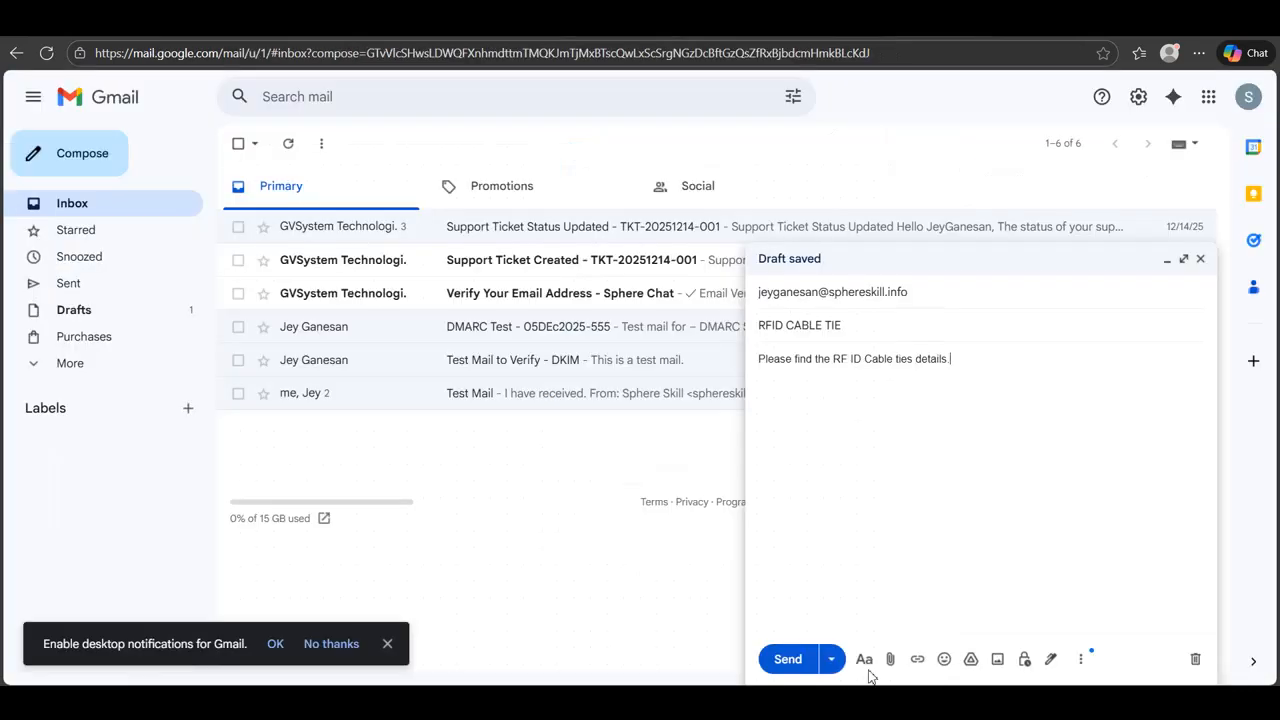
Attach RFID CABLE TIE.pdf from the Desktop folder and send the message.
click(890, 660)
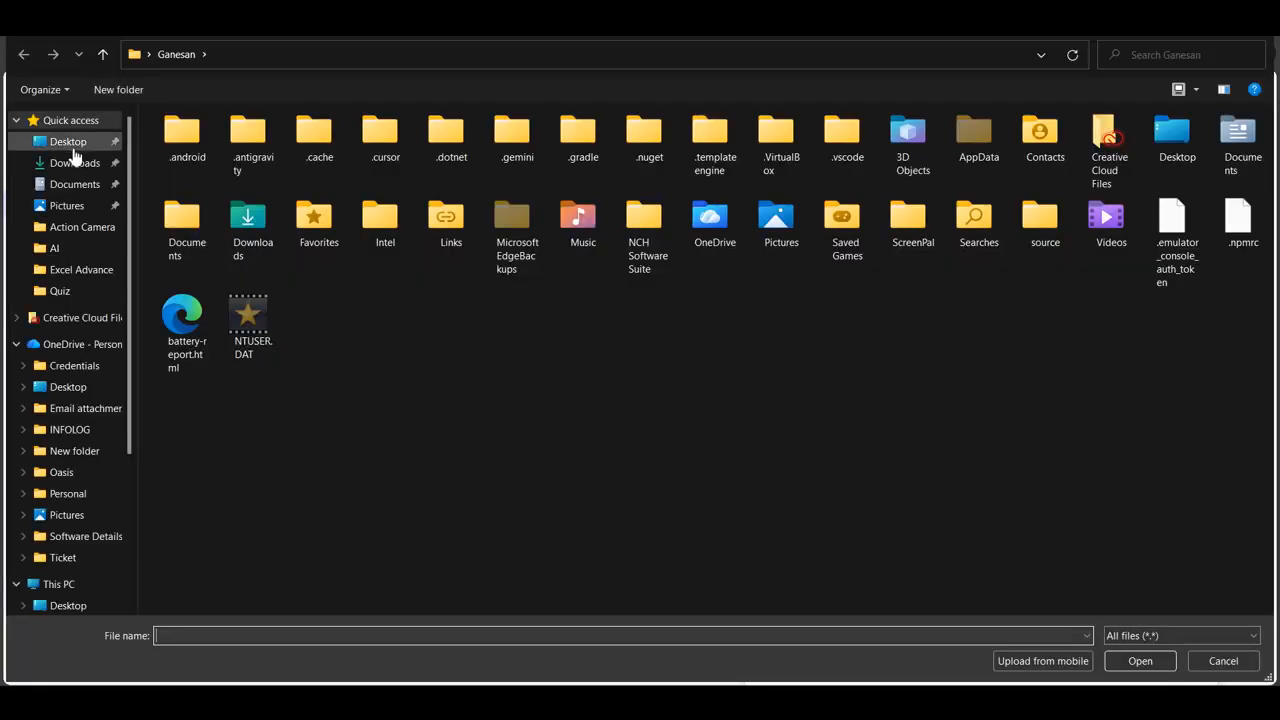
click(70, 145)
click(185, 222)
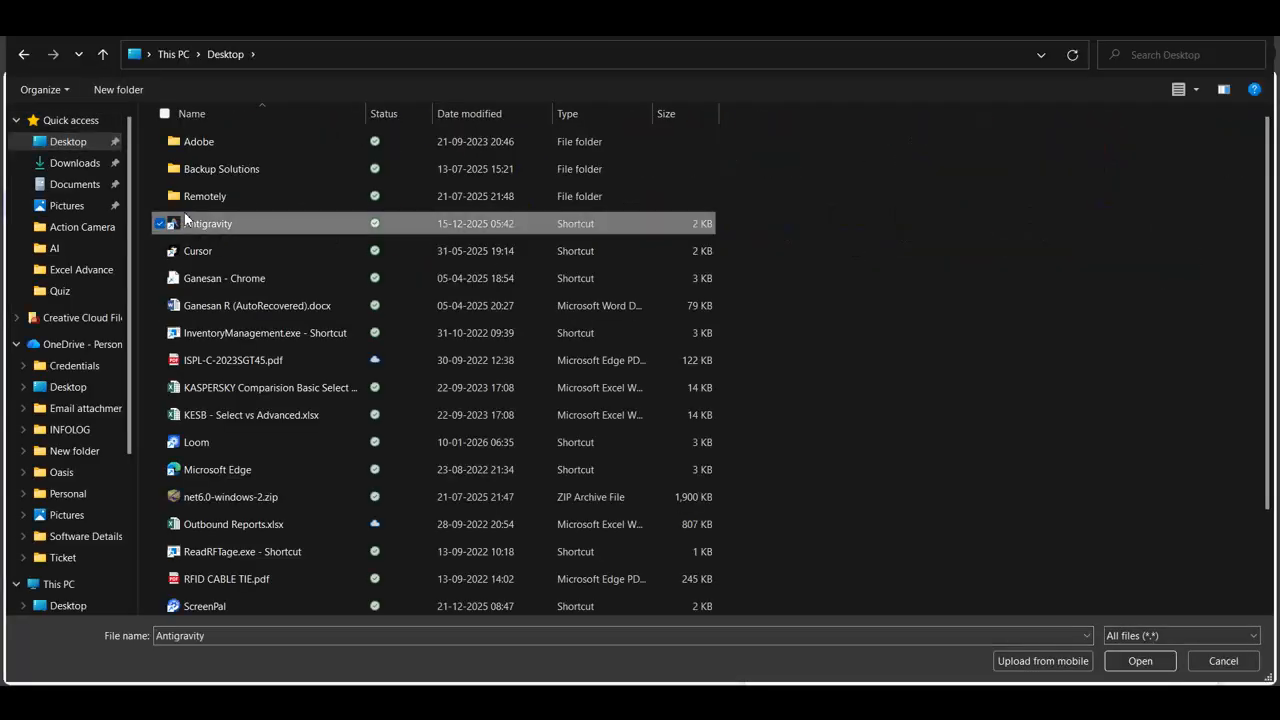
text(rf)
key(Return)
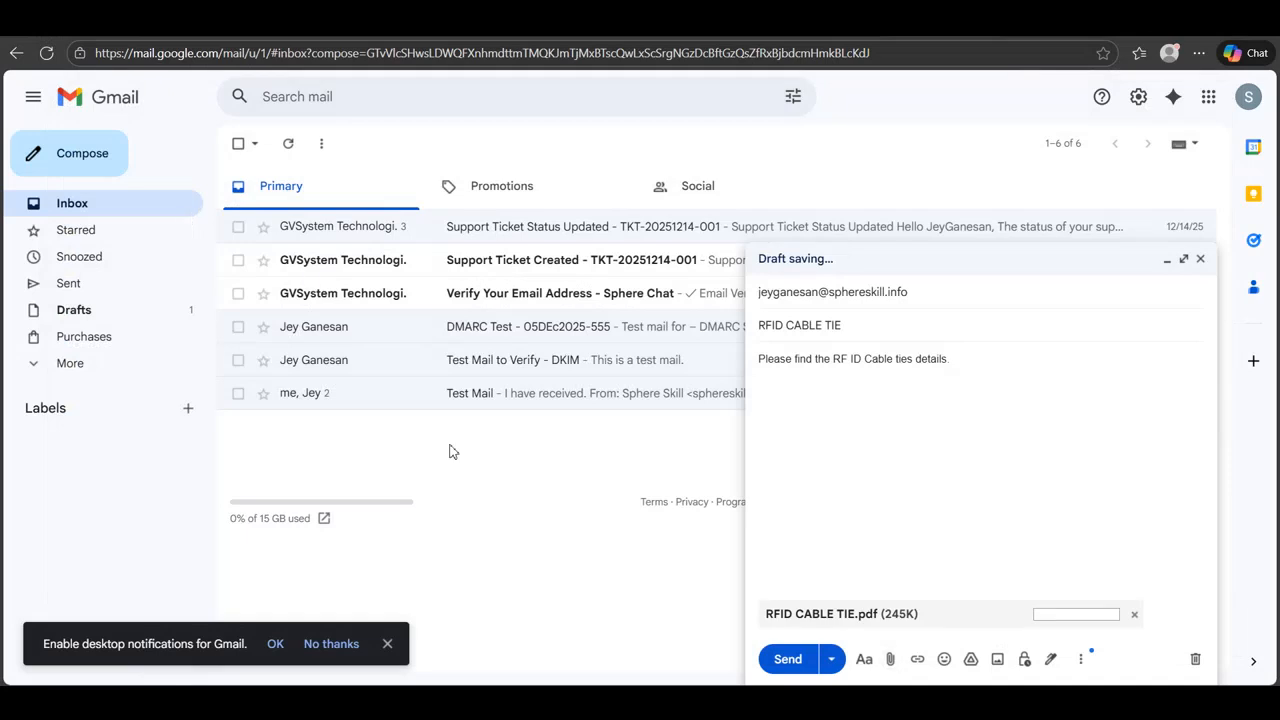
click(787, 658)
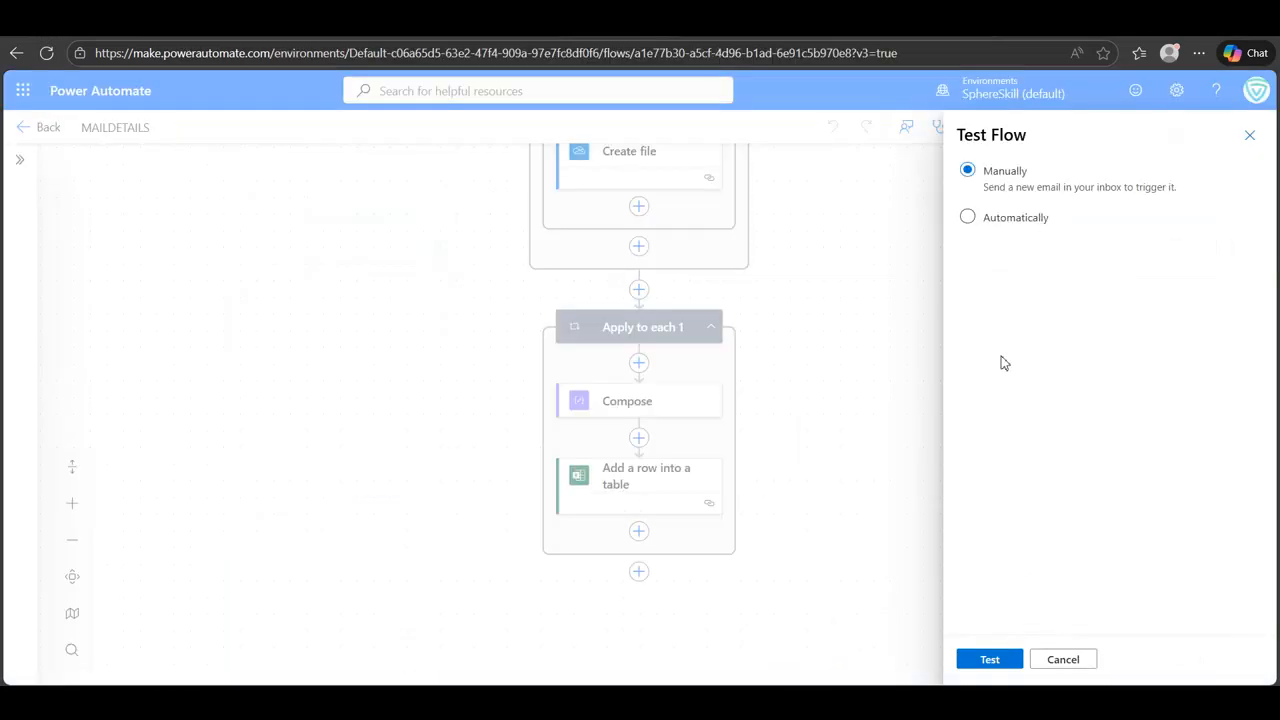
In Power Automate, run the manual test of the MAILDETAILS flow and examine the run status of each action.
click(1000, 661)
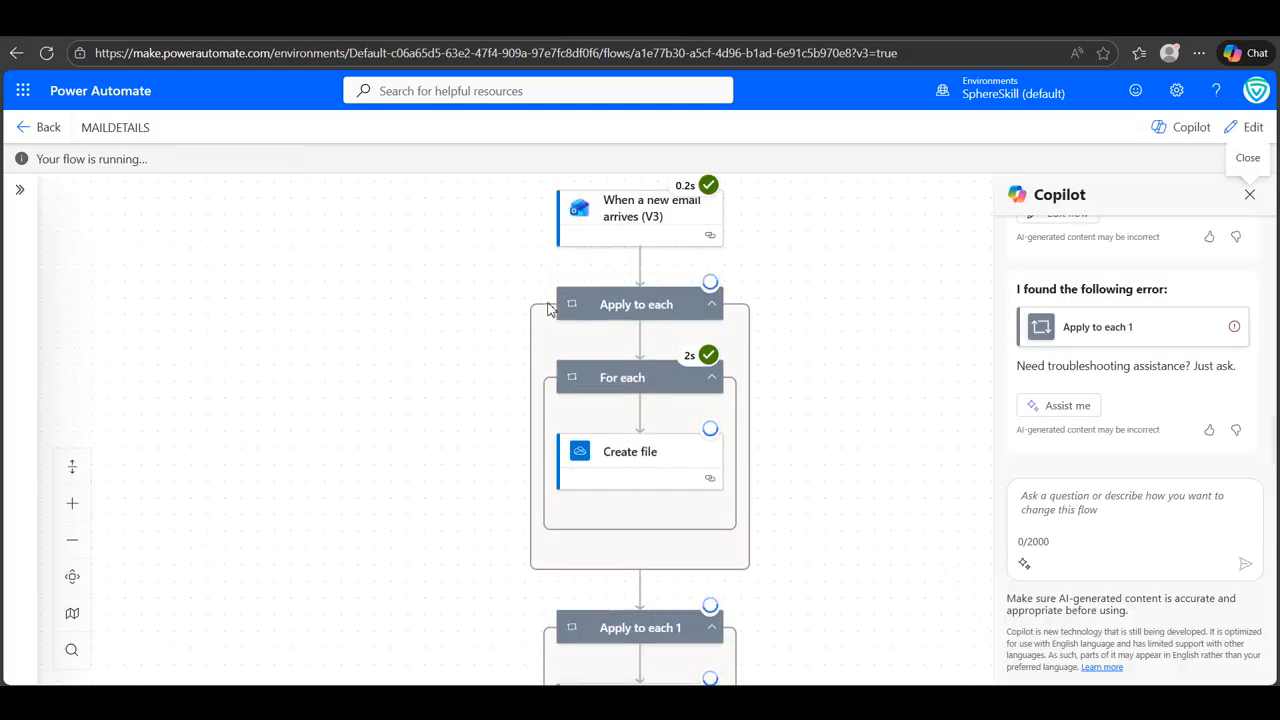
scroll(836, 460, down, 1)
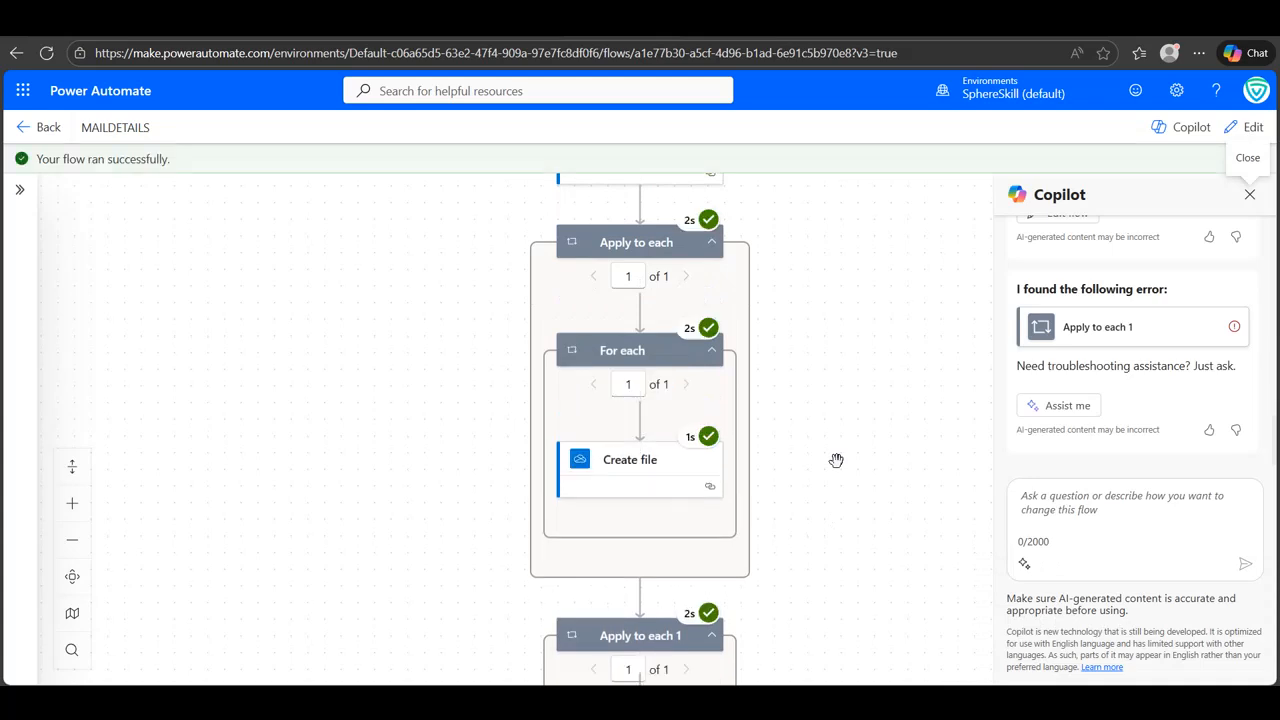
scroll(836, 460, down, 3)
scroll(836, 460, down, 5)
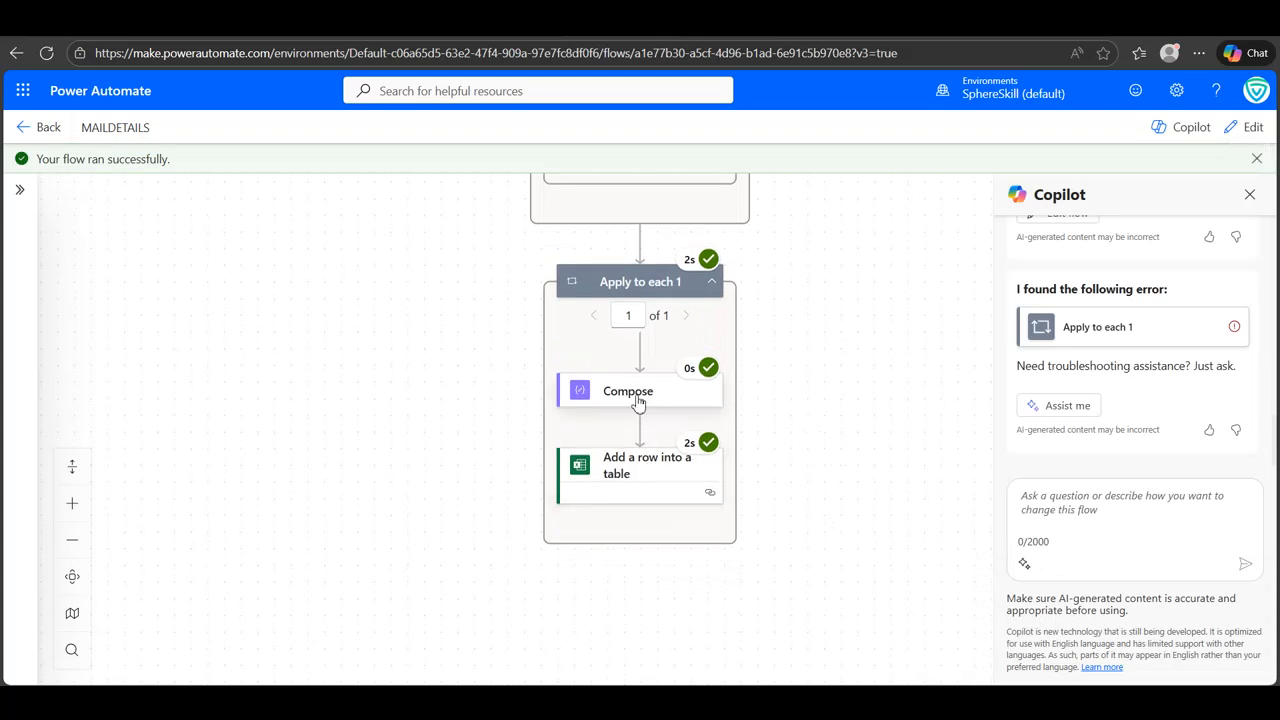
scroll(638, 401, up, 13)
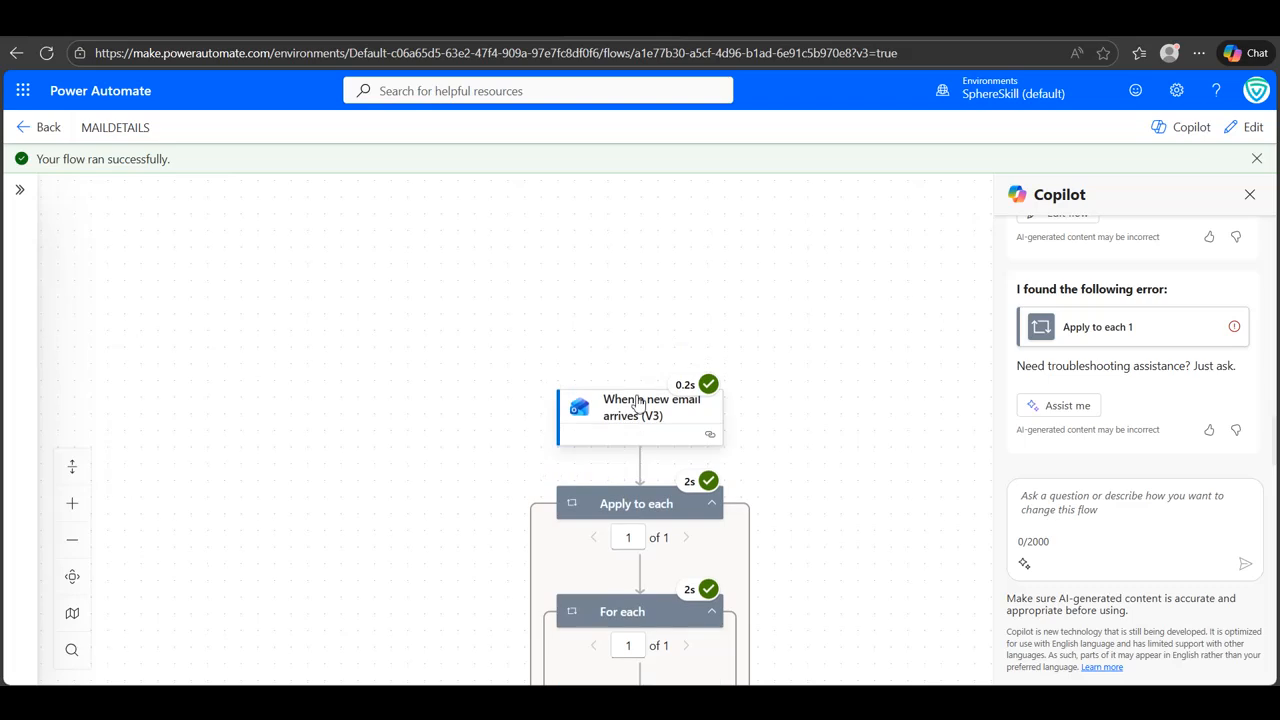
scroll(677, 447, down, 4)
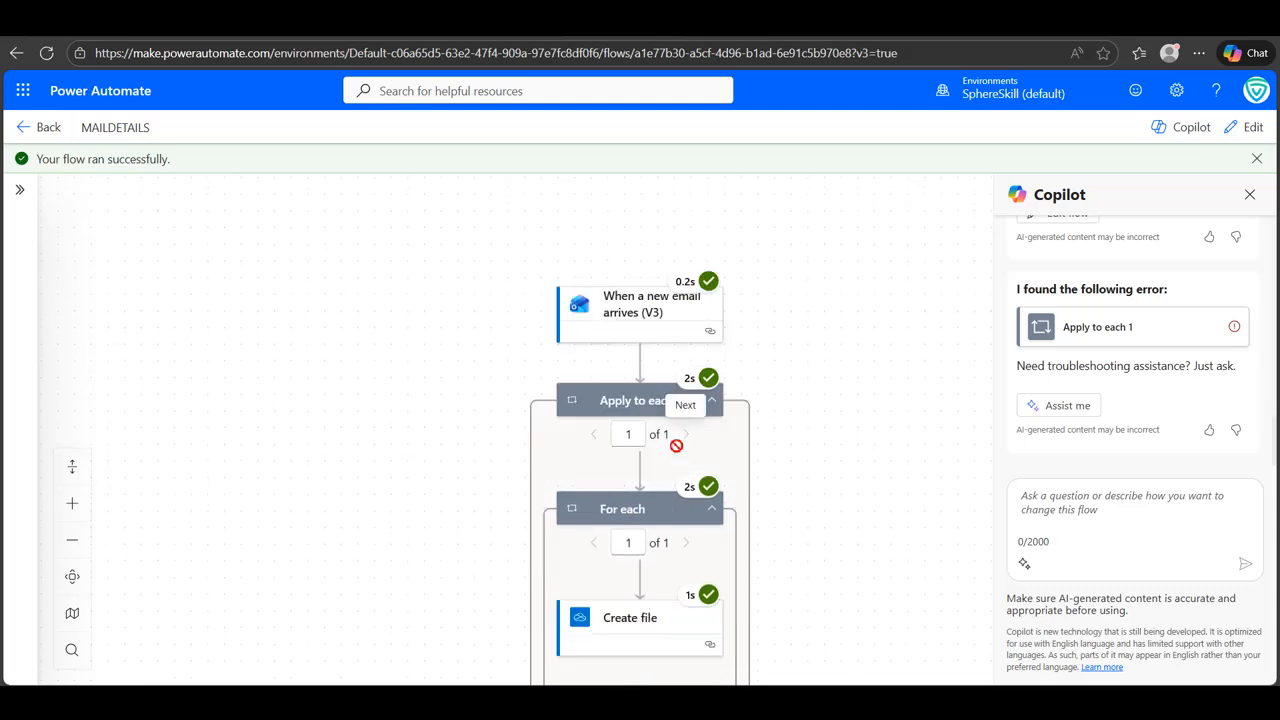
scroll(676, 445, down, 1)
Switch to the MAILATTACHMENT workbook in Excel and check the new RFID CABLE TIE row across its columns from Sender to Auto Seq.
click(620, 482)
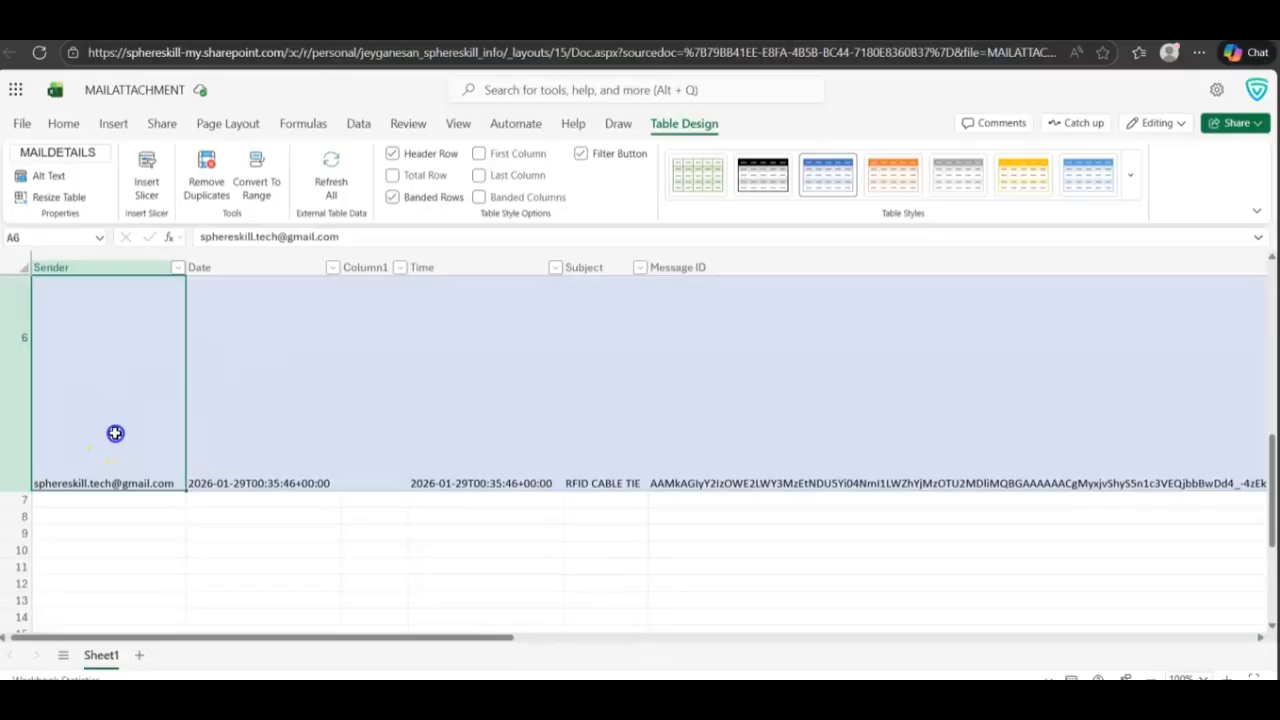
click(195, 452)
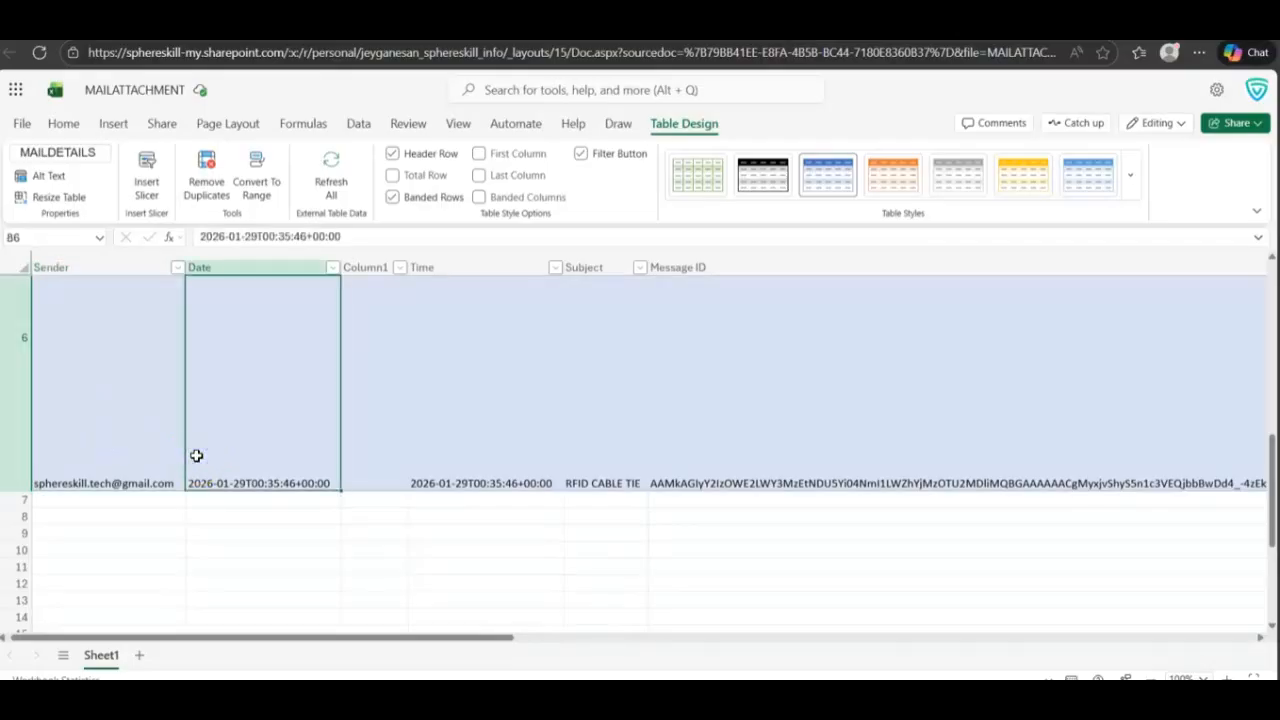
scroll(424, 458, right, 2)
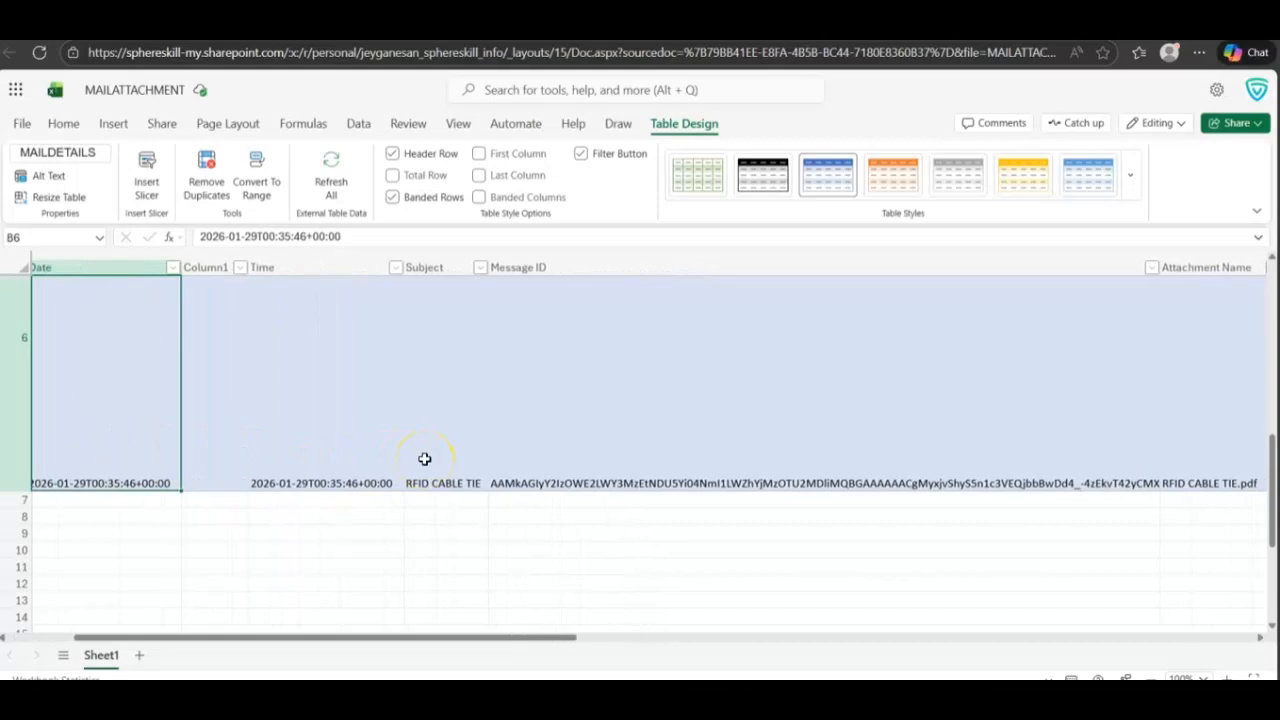
click(424, 458)
key(Right)
key(Right)
key(Right)
key(Right)
key(Right)
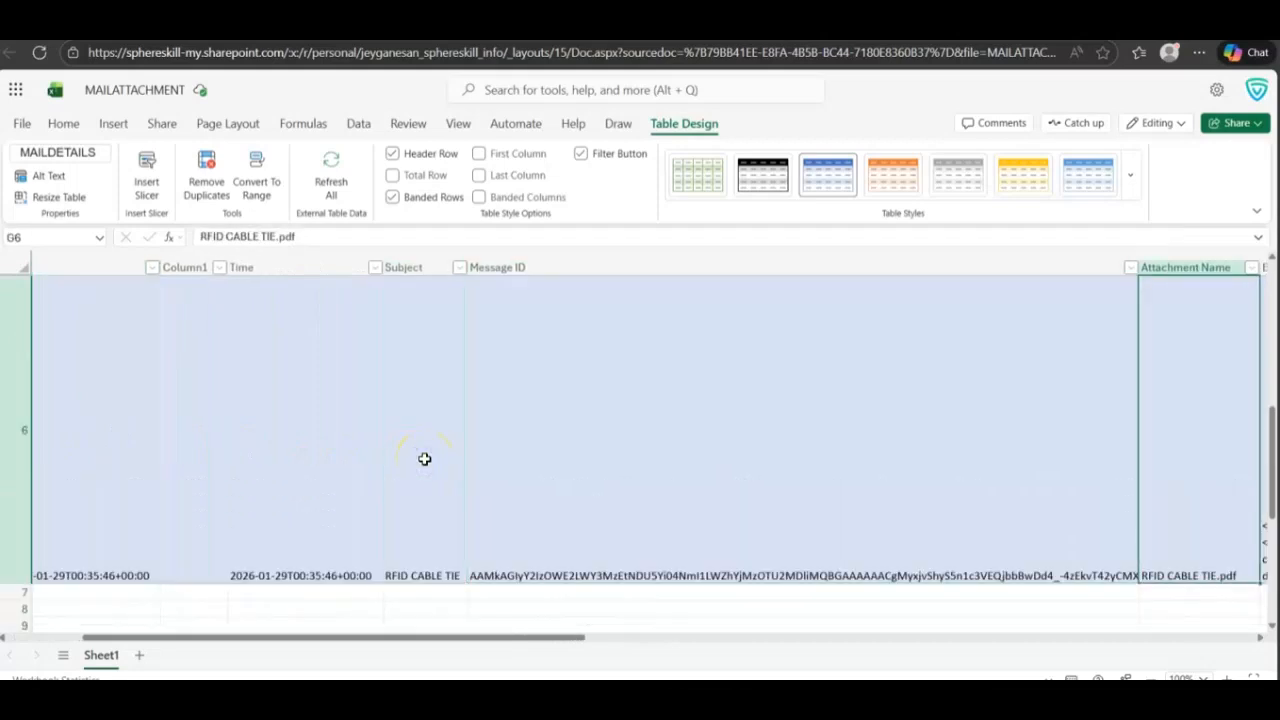
key(Right)
key(Right)
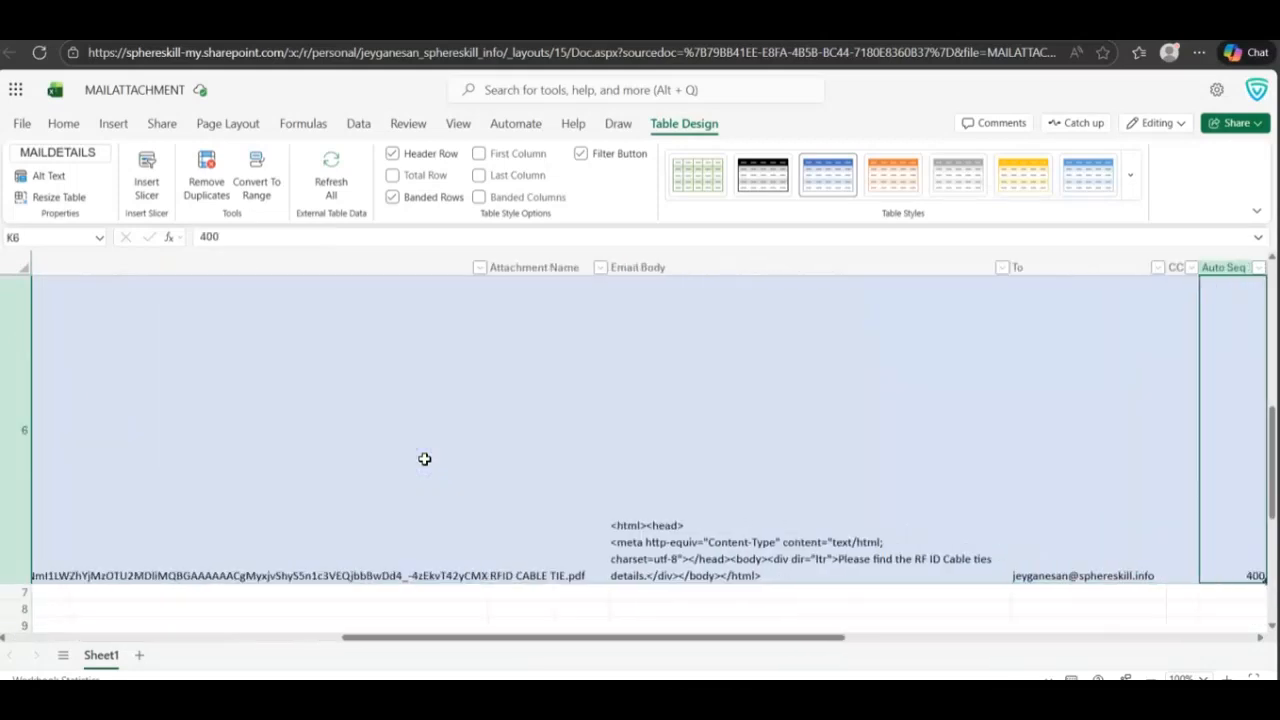
key(Left)
key(Left)
key(Left)
key(Left)
key(Left)
key(Left)
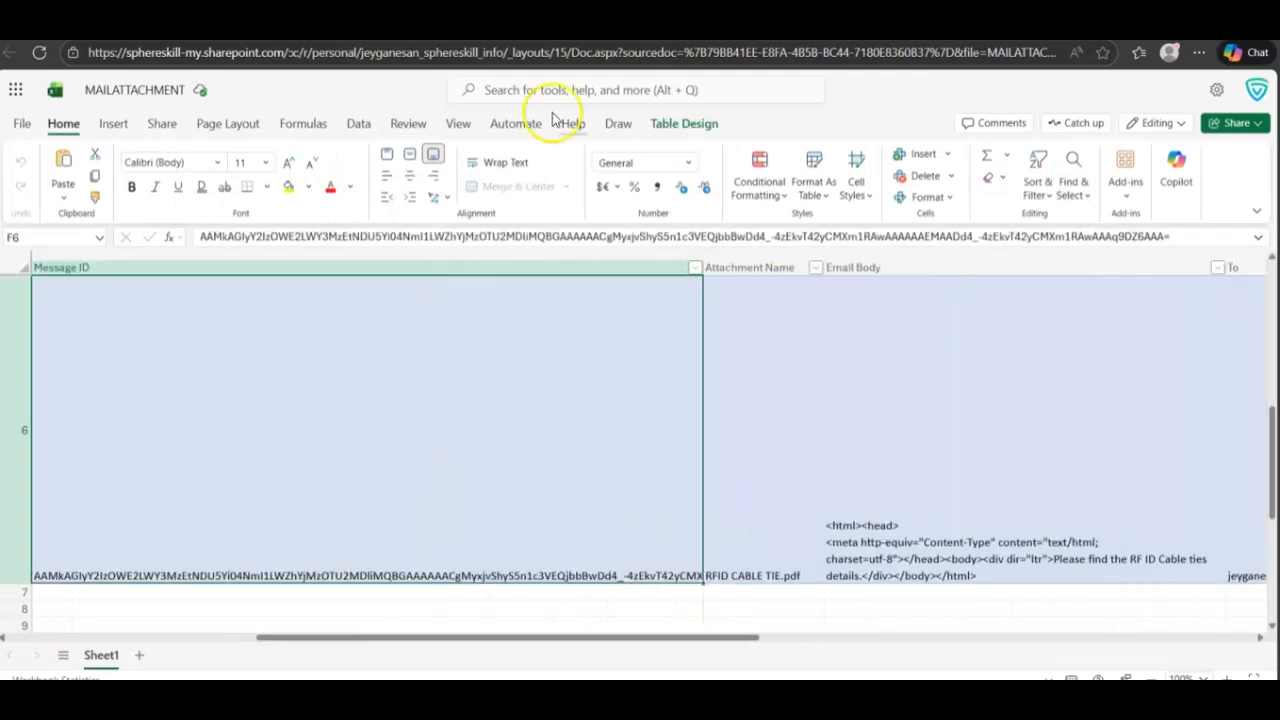
Return to the MAILDETAILS flow in Power Automate, review the Compose action's inputs and close its details.
click(572, 26)
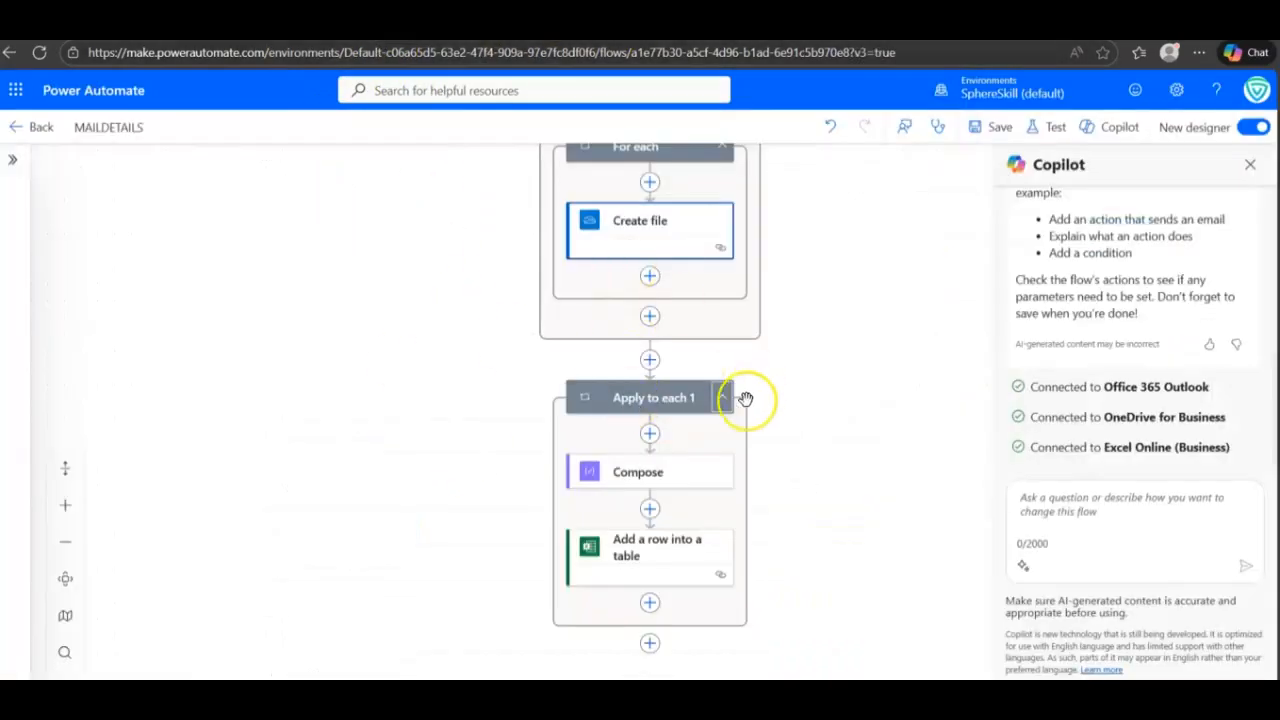
click(674, 484)
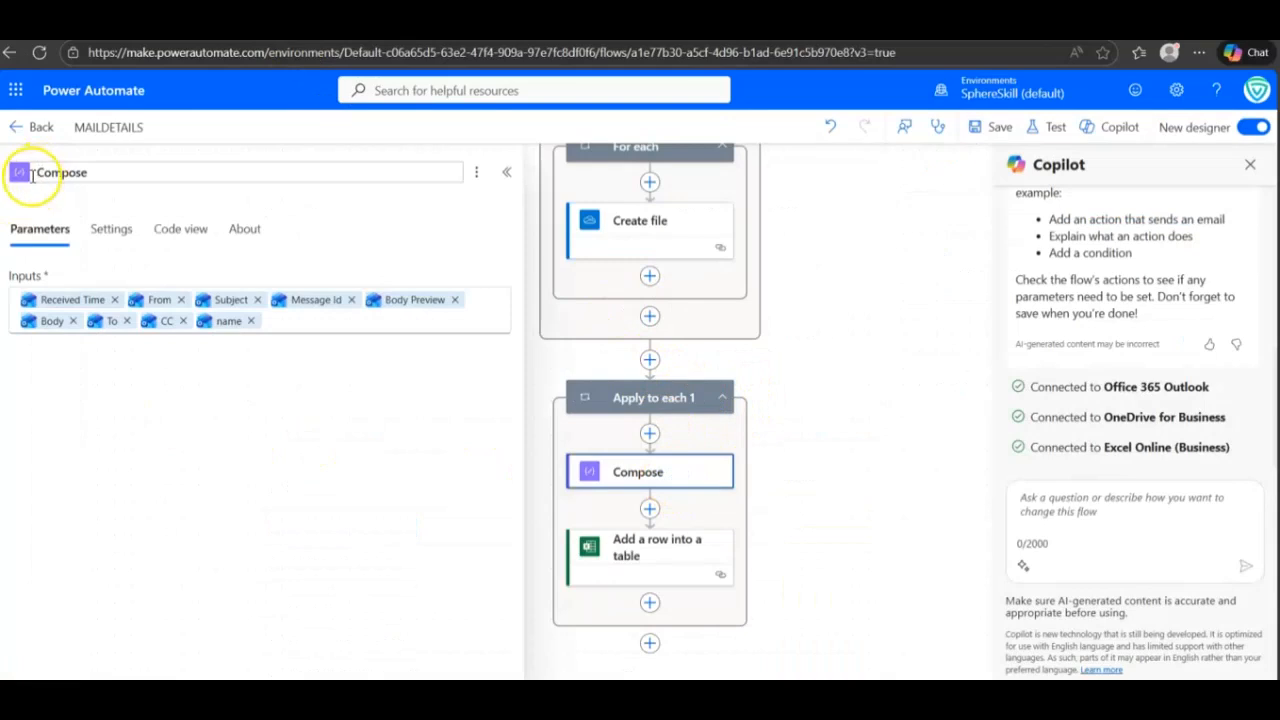
mouse_move(64, 308)
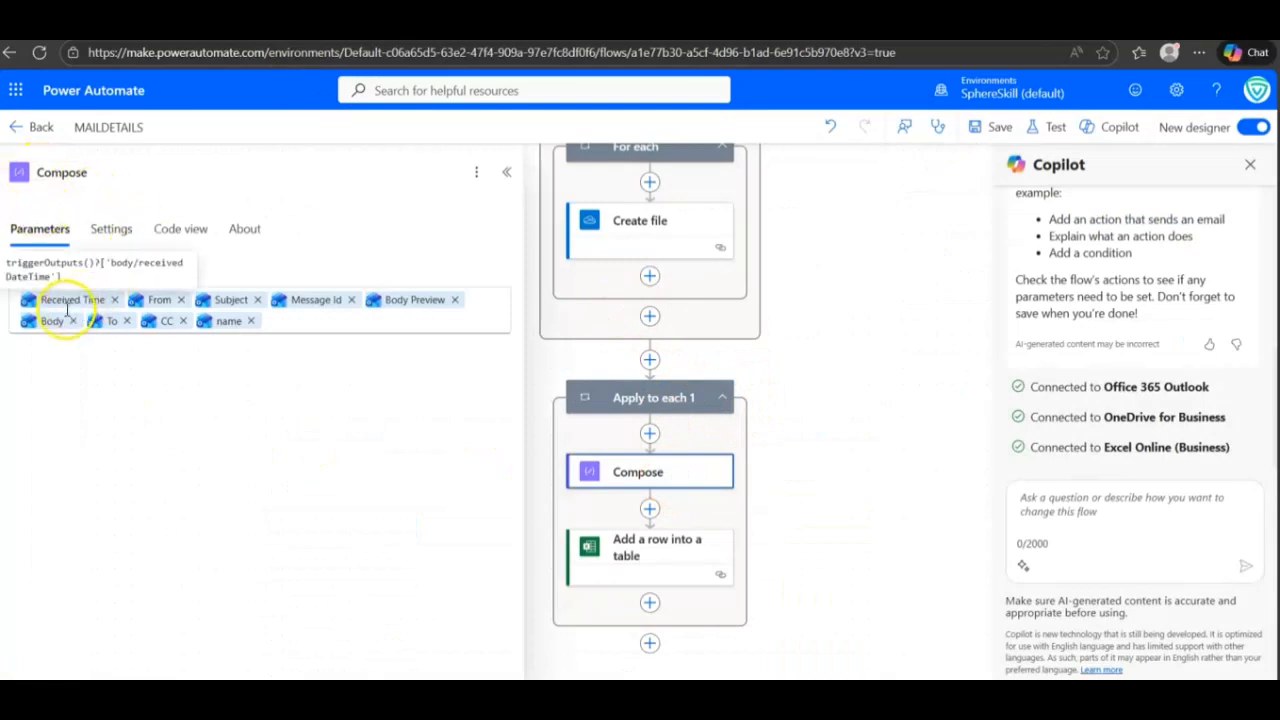
mouse_move(233, 305)
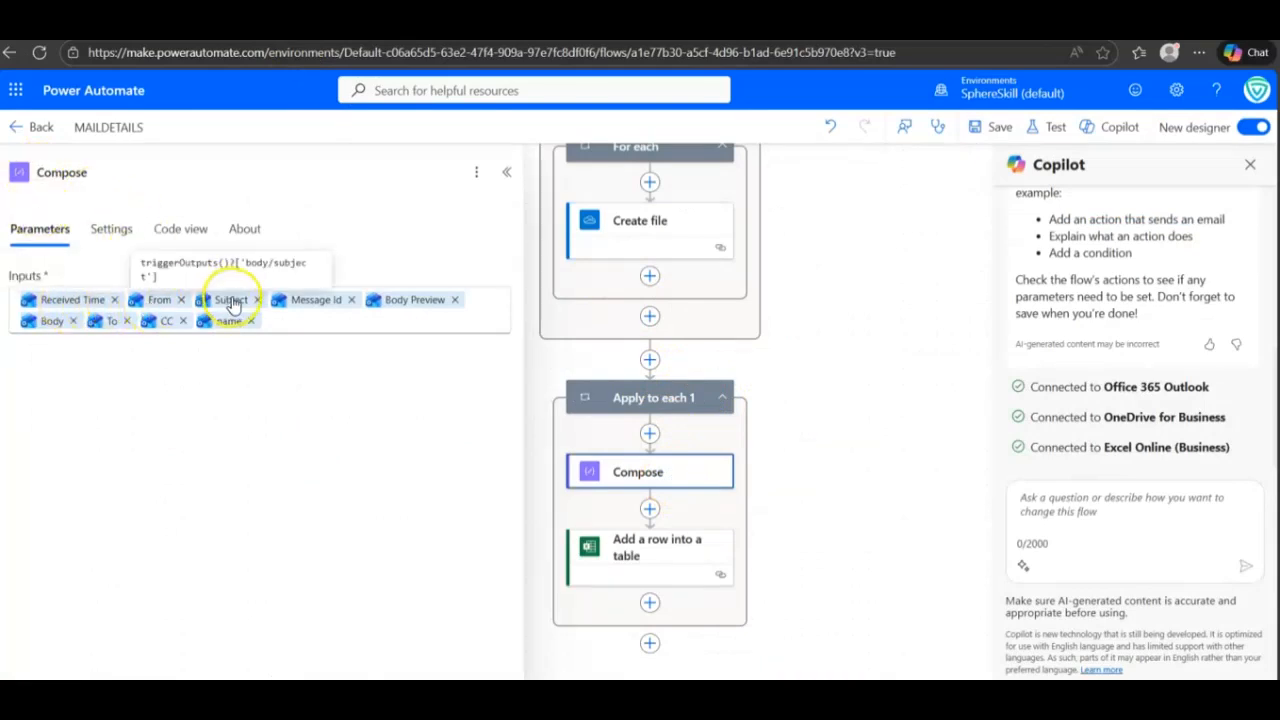
mouse_move(417, 311)
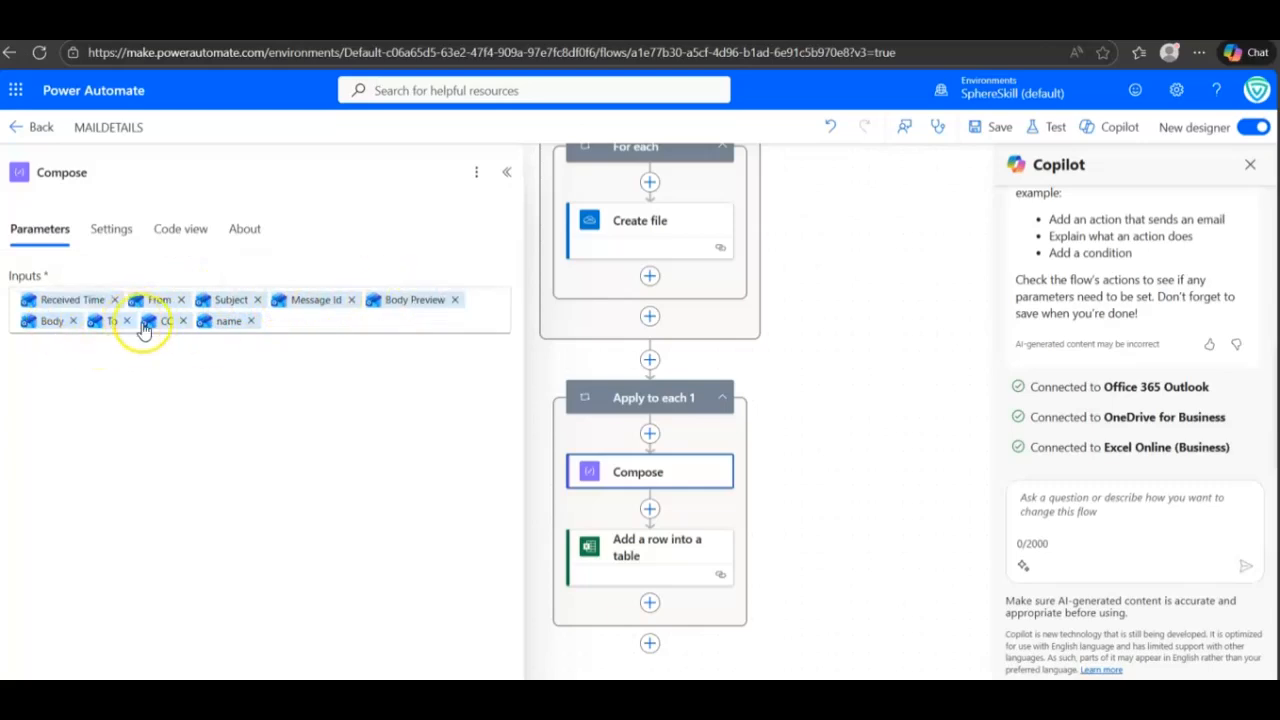
mouse_move(237, 333)
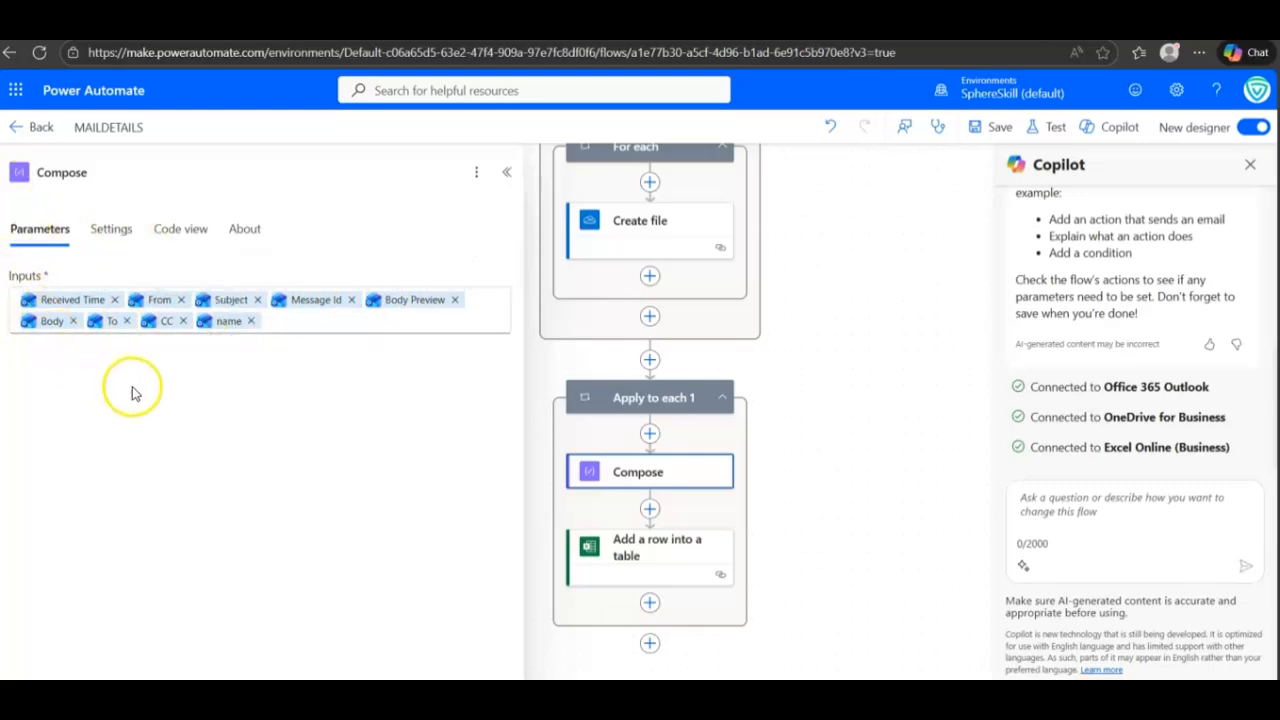
click(506, 172)
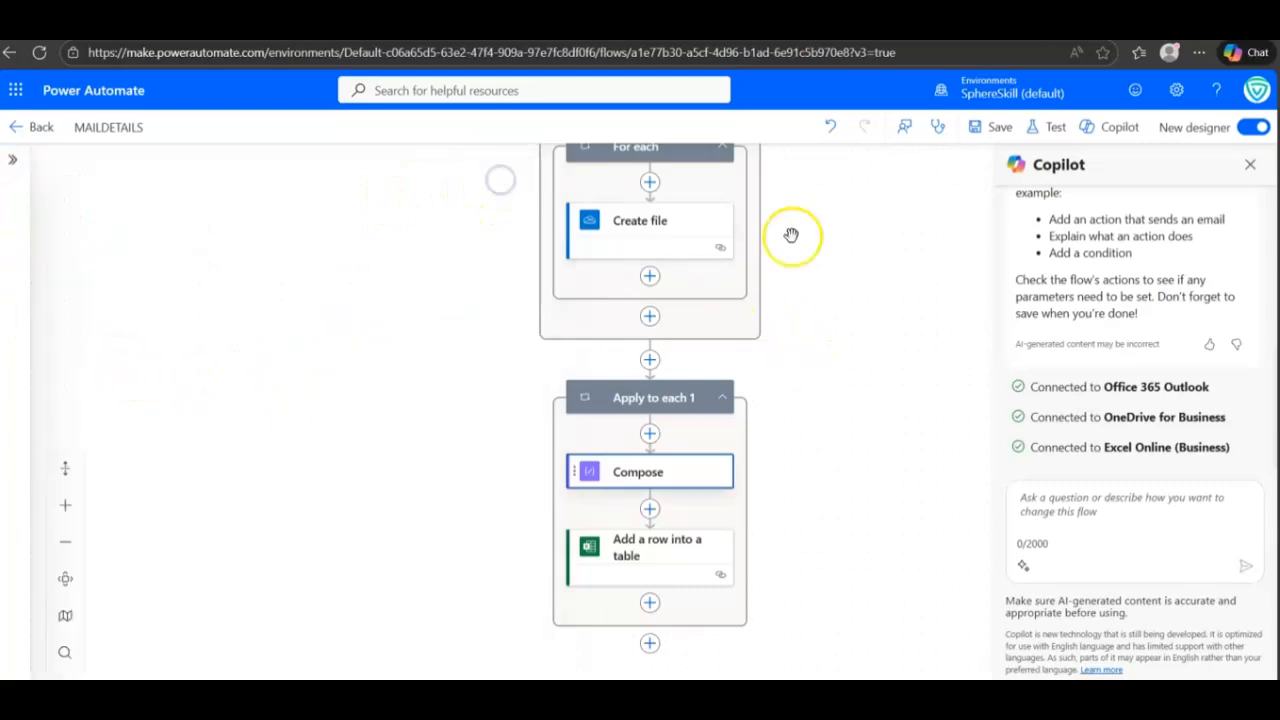
Check which output the Apply to each 1 loop iterates over, close its details and look over the surrounding actions.
click(654, 397)
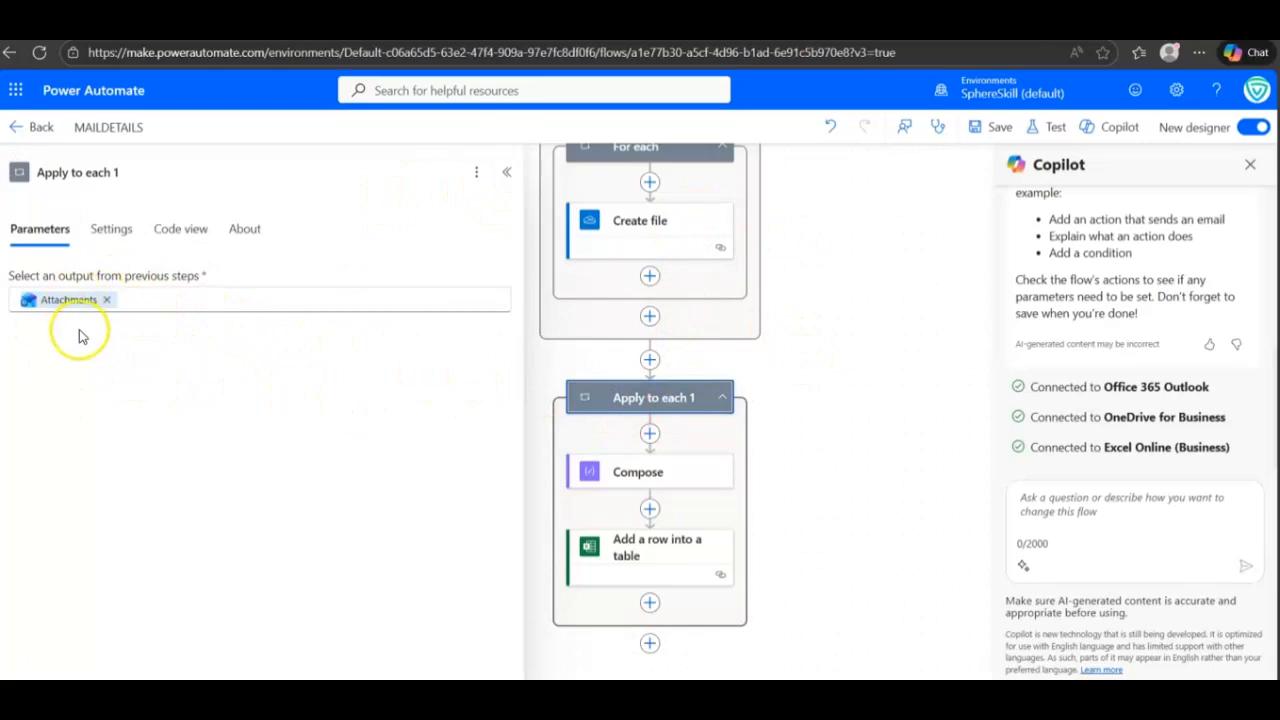
click(506, 174)
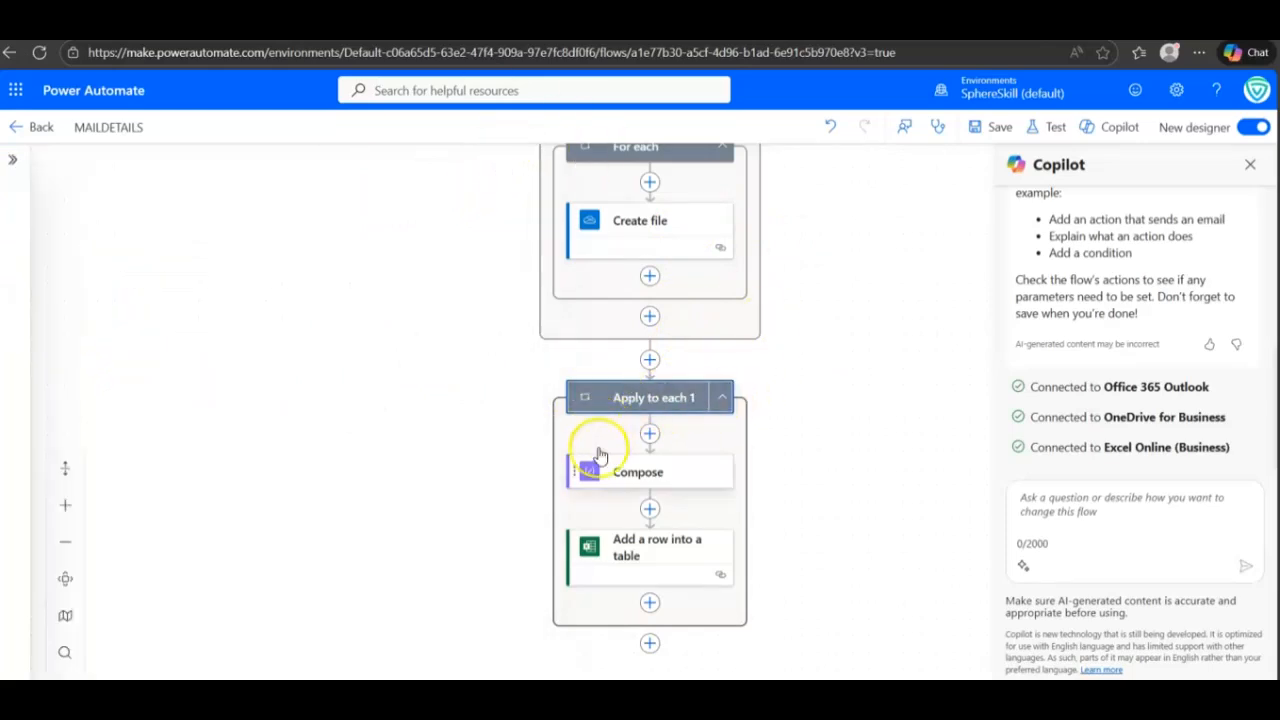
scroll(685, 432, up, 1)
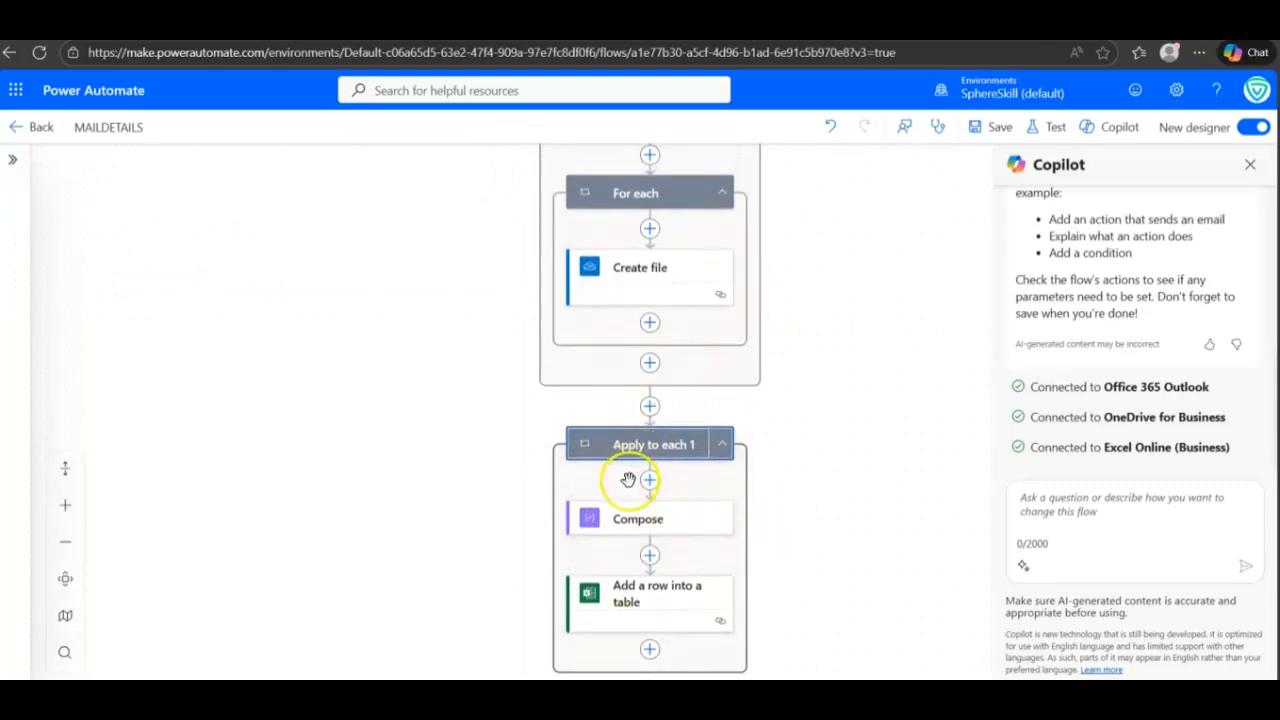
scroll(705, 429, up, 1)
scroll(705, 429, down, 1)
scroll(705, 429, down, 3)
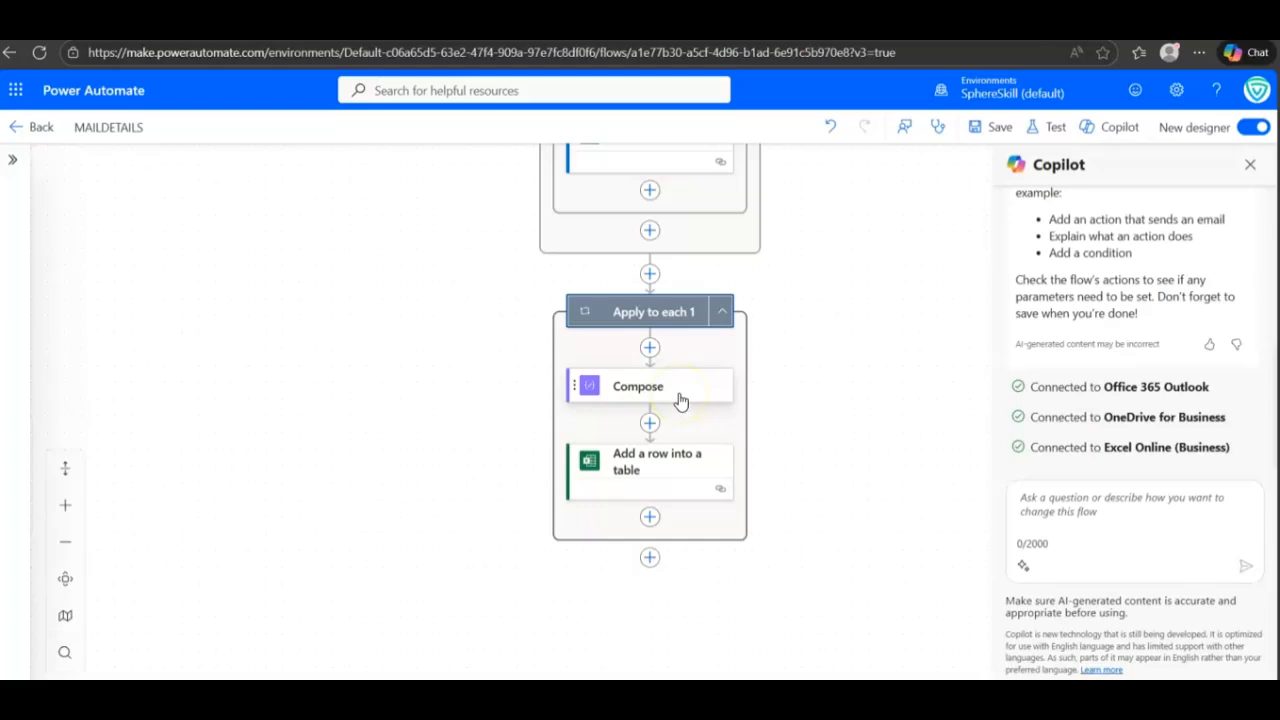
Compare the file and table set in the Add a row into a table action with the table name in the MAILATTACHMENT workbook.
click(658, 474)
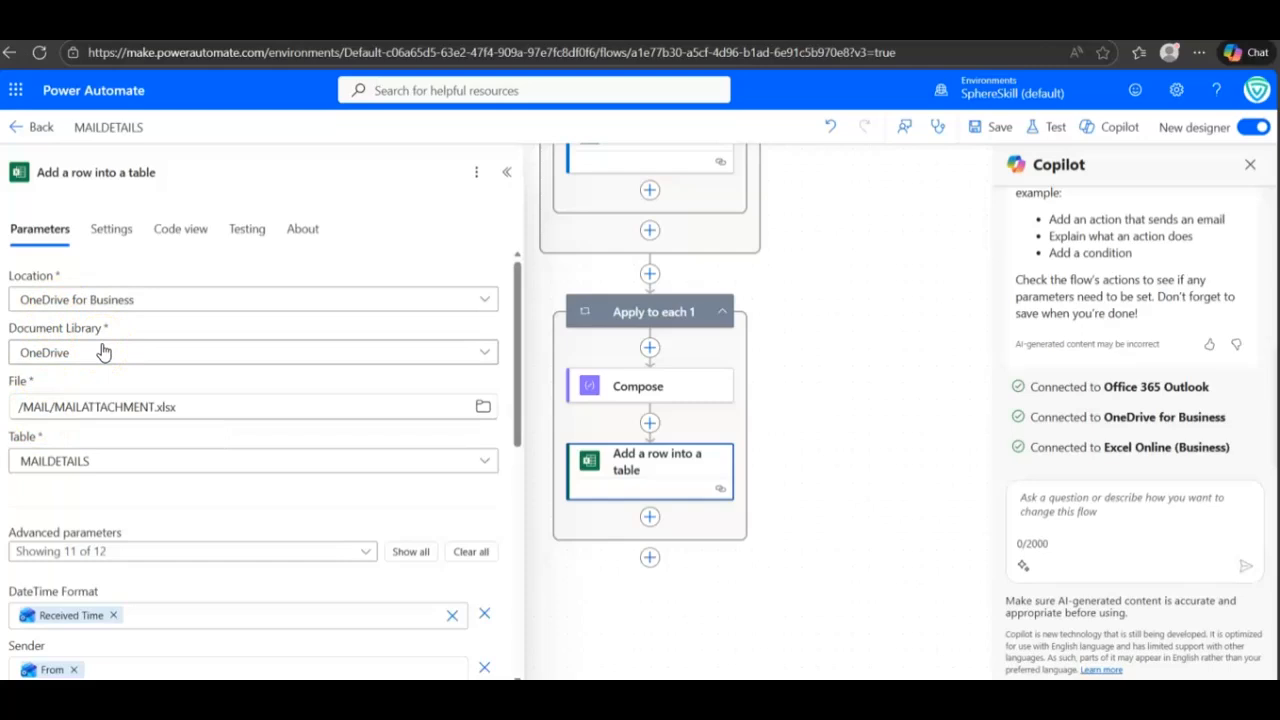
scroll(102, 348, down, 3)
scroll(103, 351, up, 1)
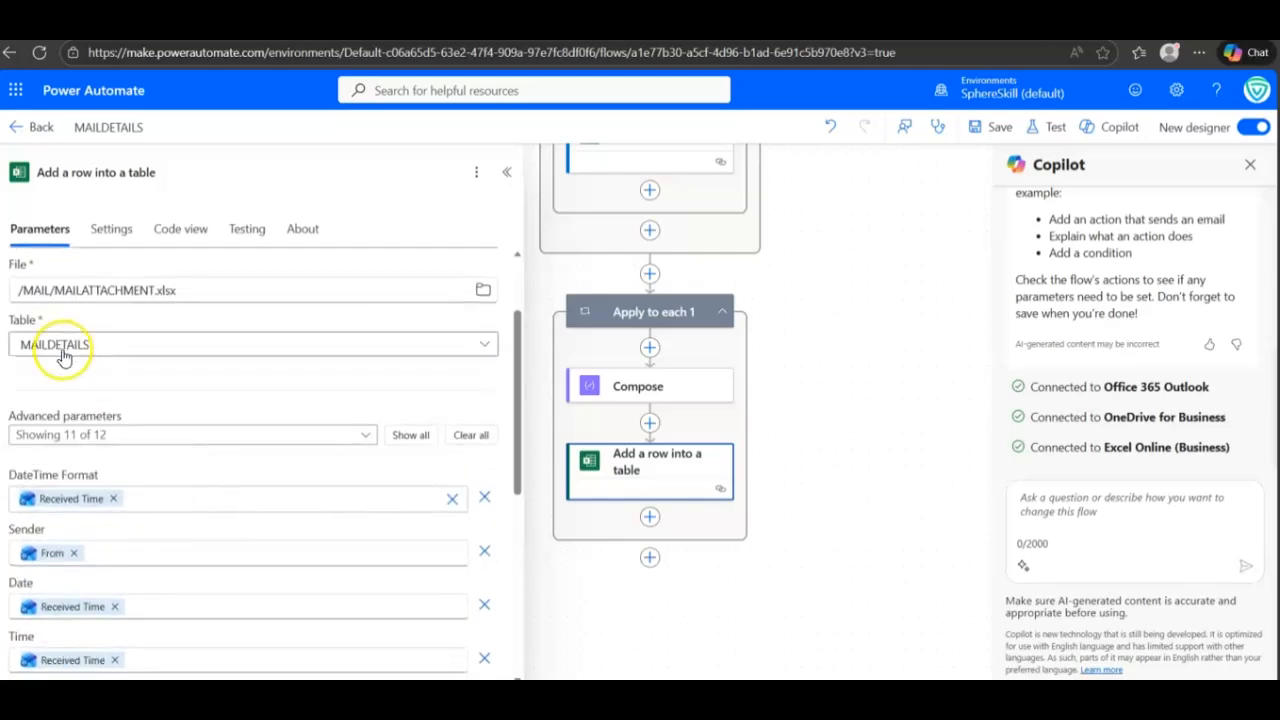
click(505, 24)
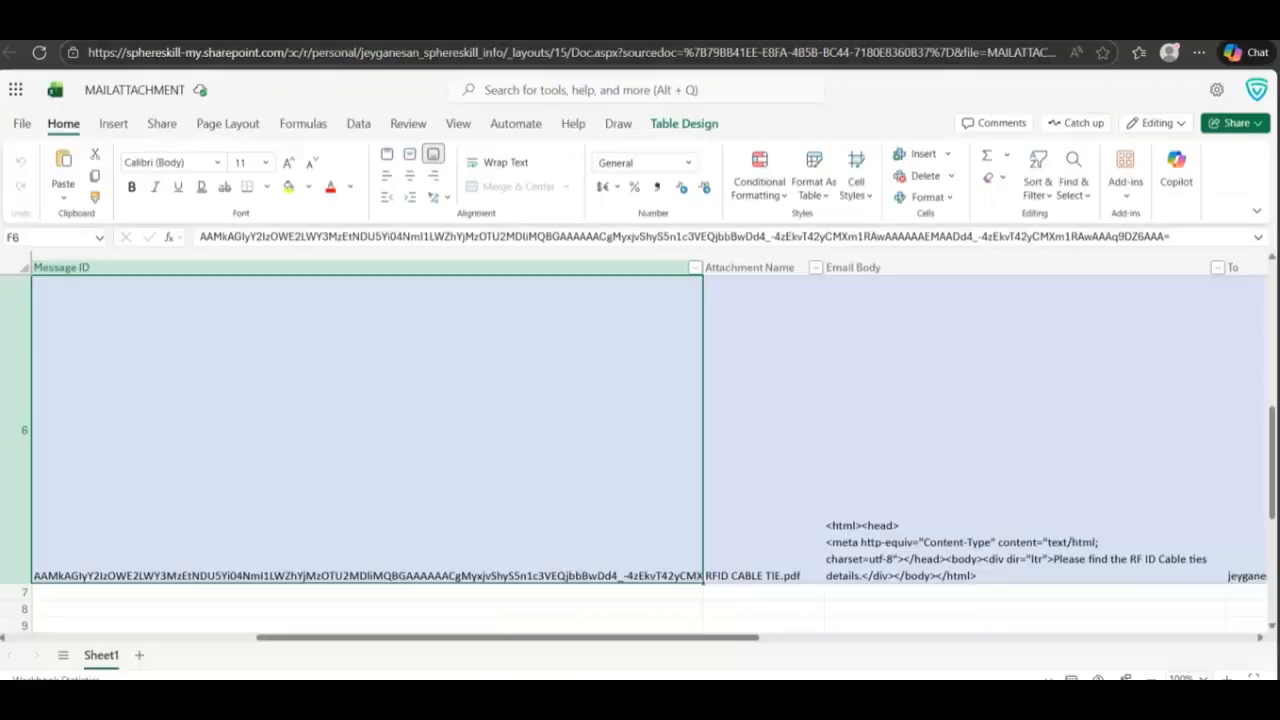
click(693, 127)
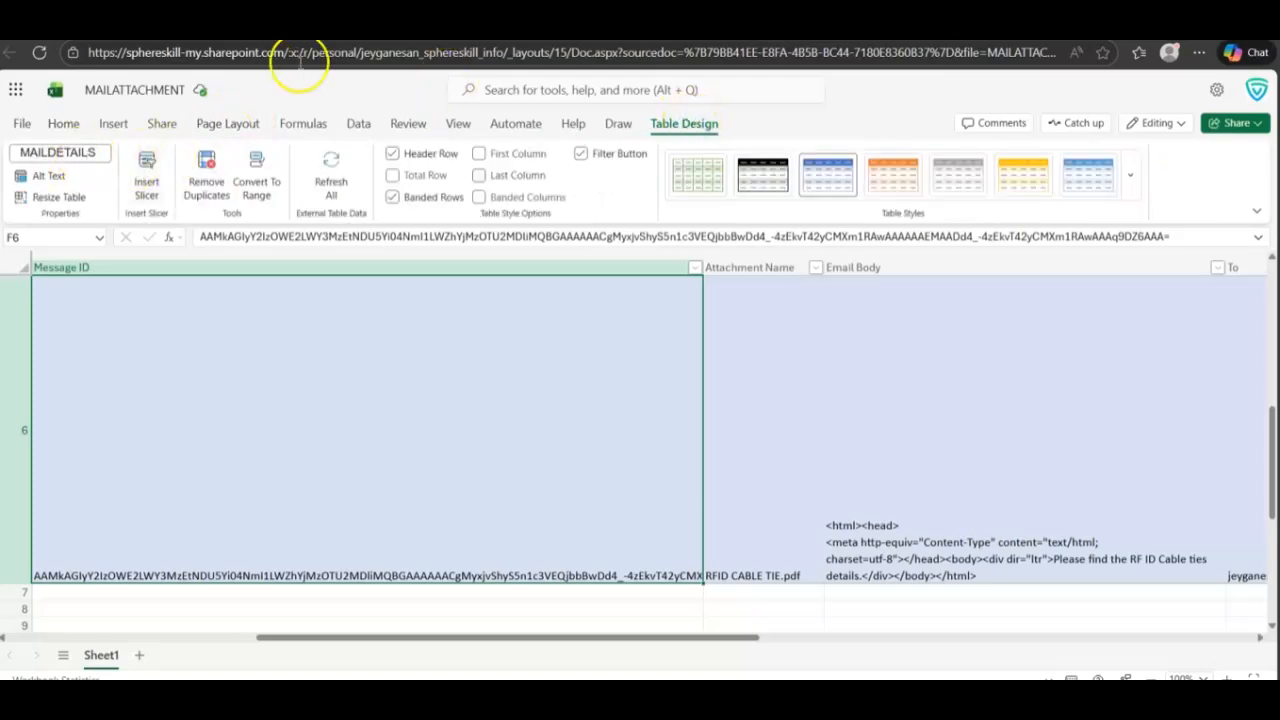
click(308, 24)
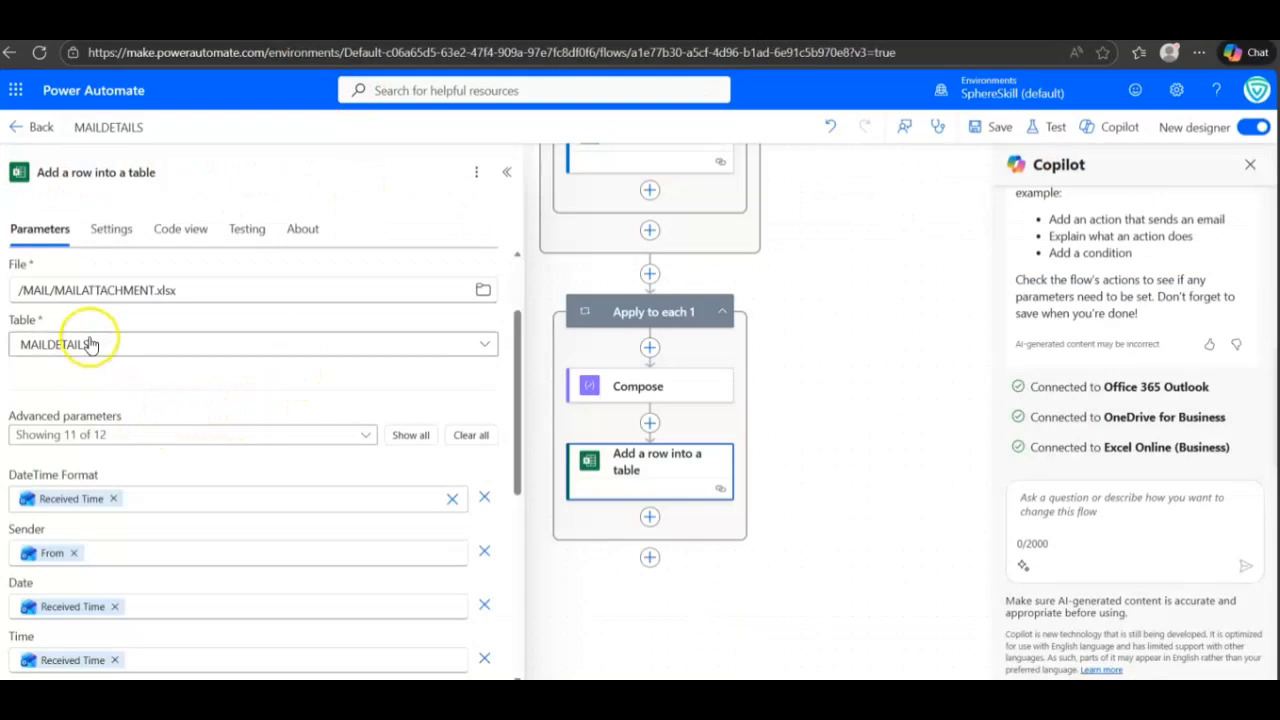
Examine which email value is mapped to each table column in the Add a row into a table action, from DateTime Format to Auto Seq.
scroll(222, 401, down, 3)
scroll(220, 399, up, 1)
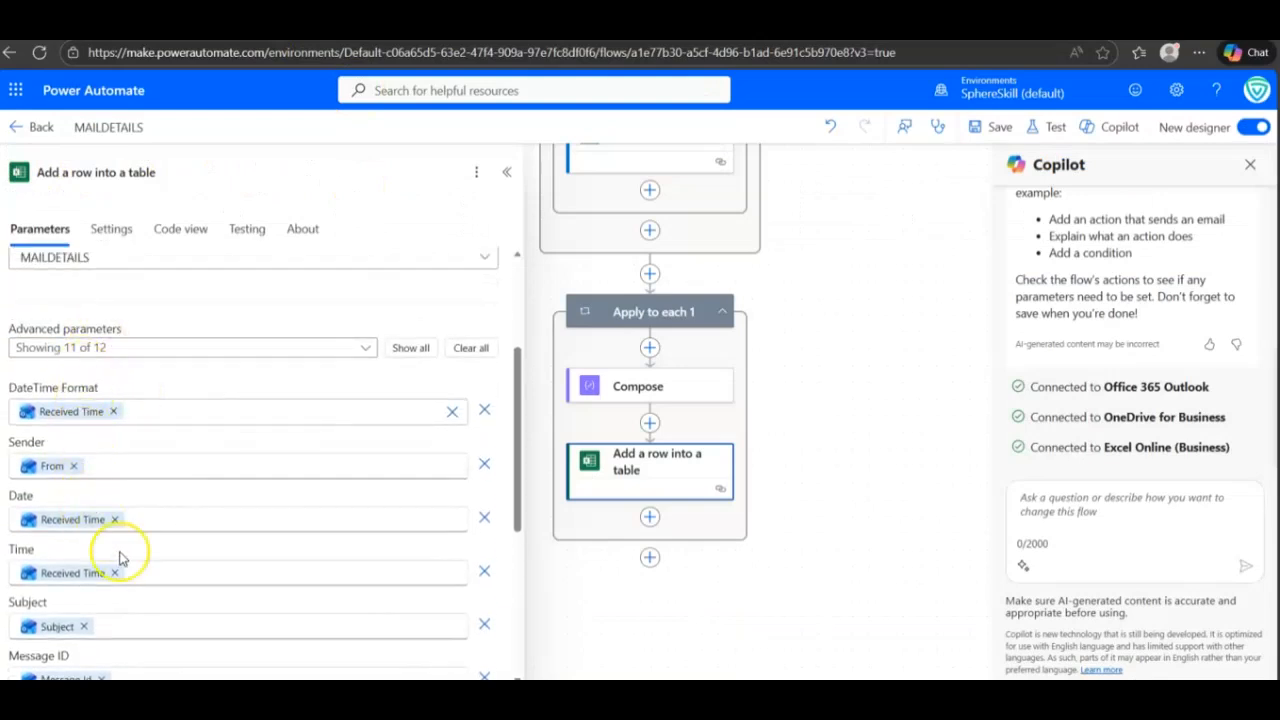
scroll(120, 558, down, 3)
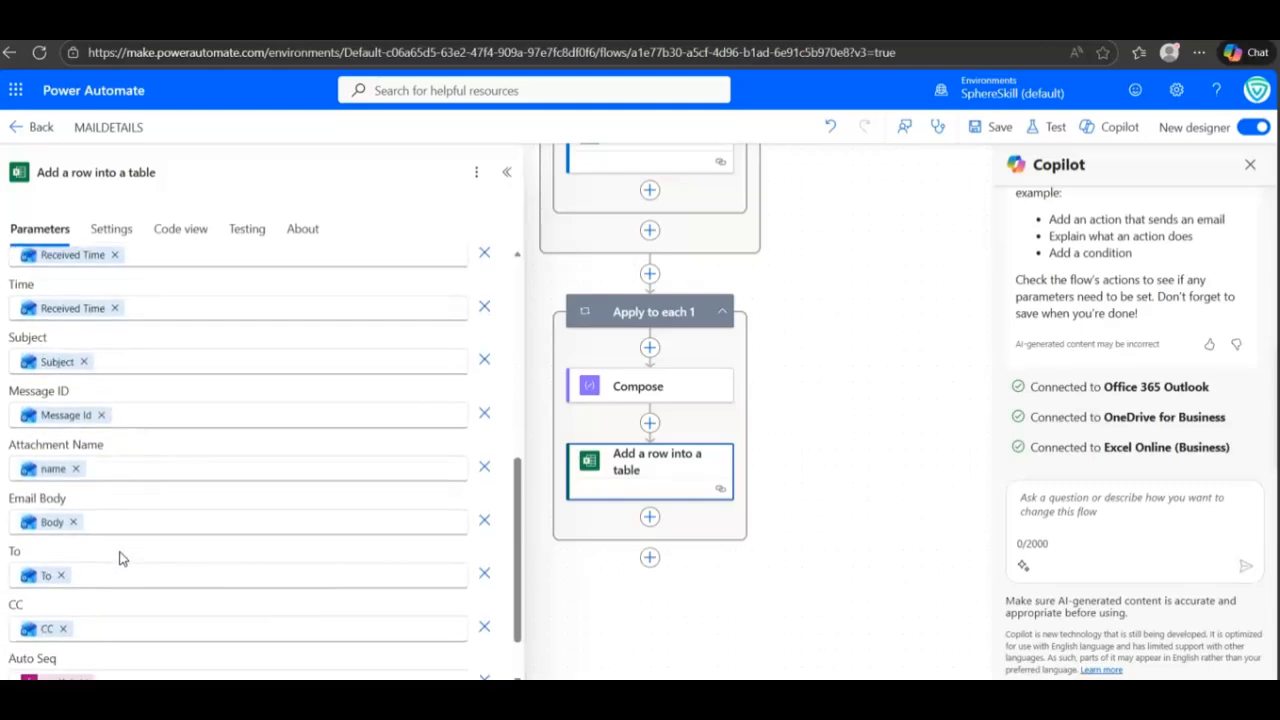
scroll(120, 560, up, 1)
scroll(120, 558, up, 1)
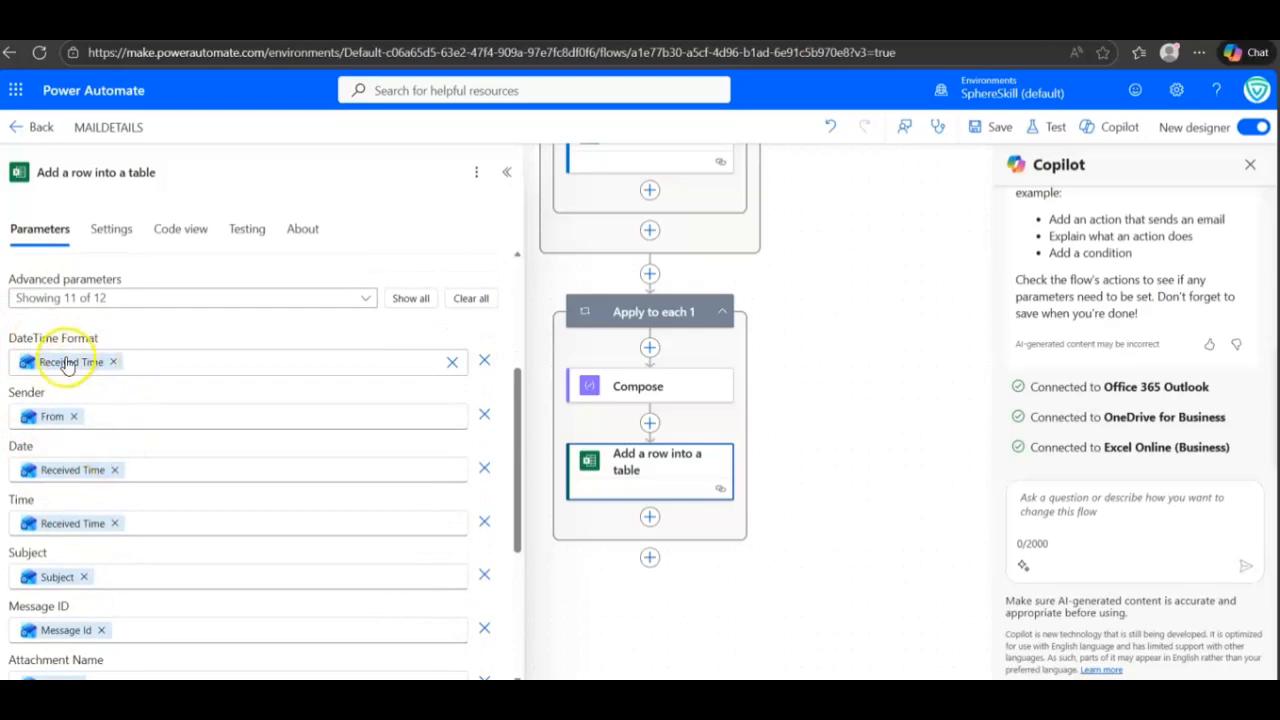
scroll(137, 466, down, 2)
scroll(139, 480, down, 2)
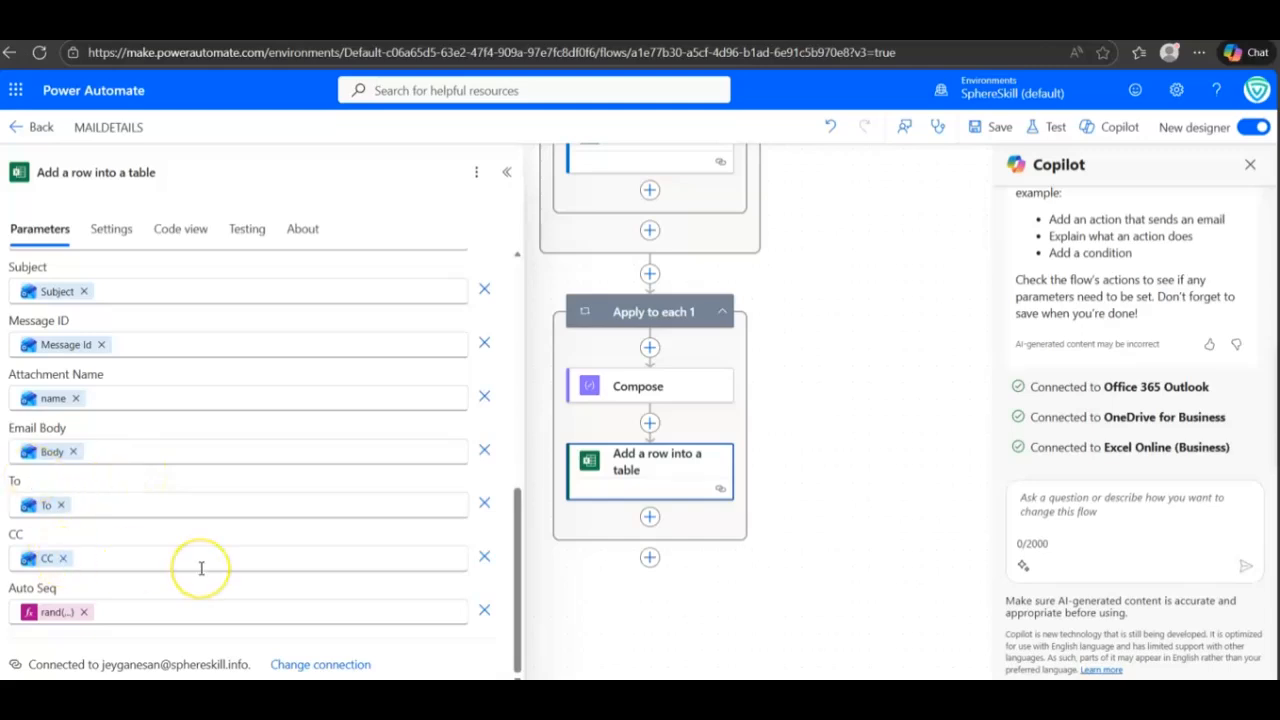
scroll(201, 568, down, 1)
scroll(201, 568, up, 5)
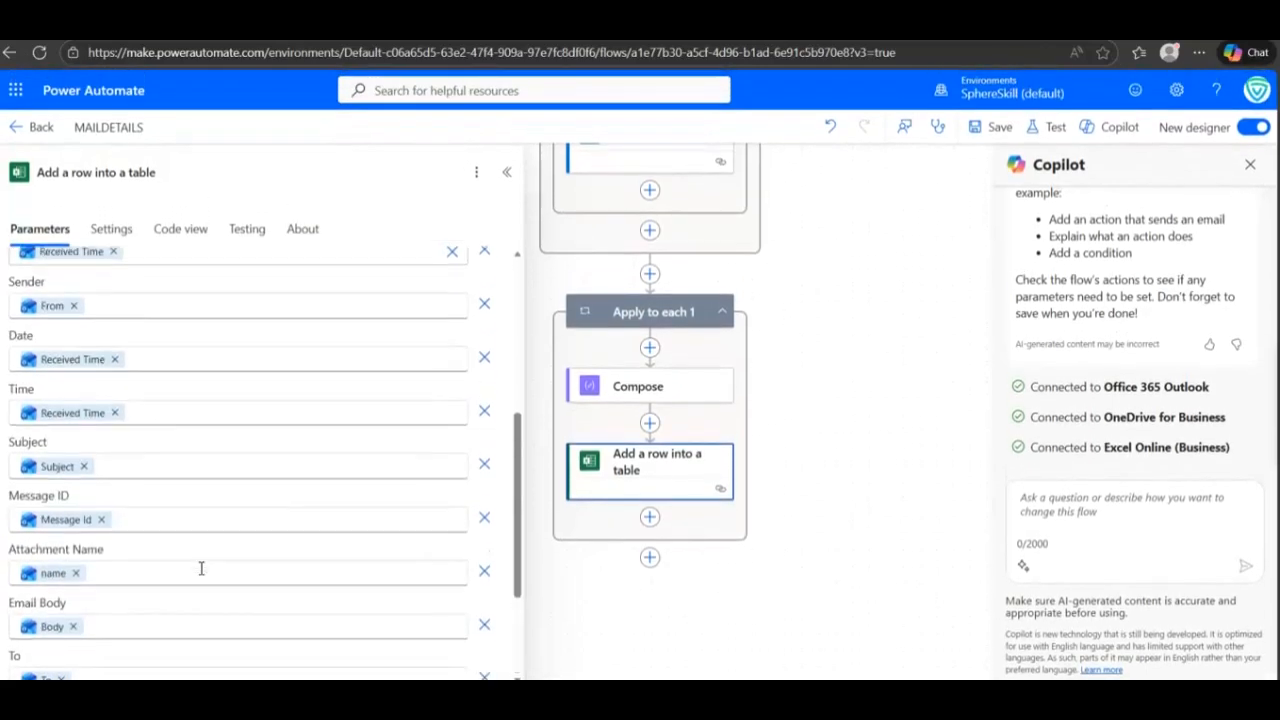
scroll(200, 572, up, 3)
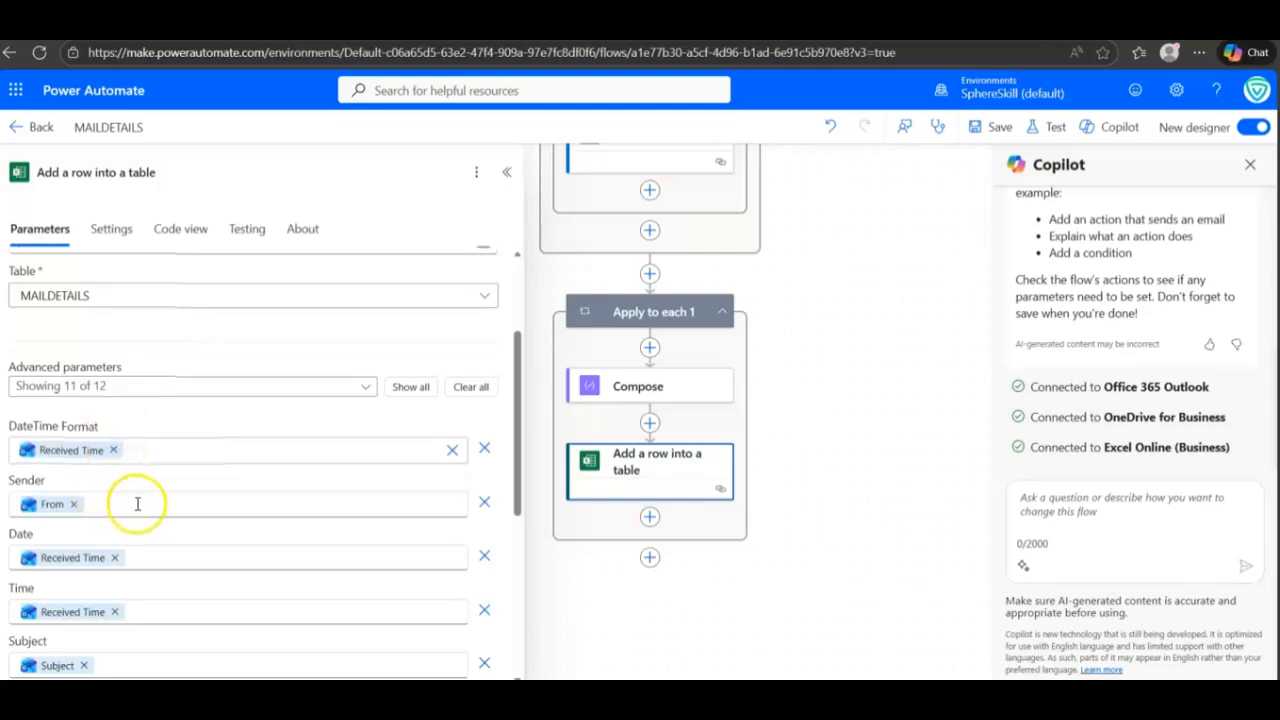
scroll(135, 503, down, 2)
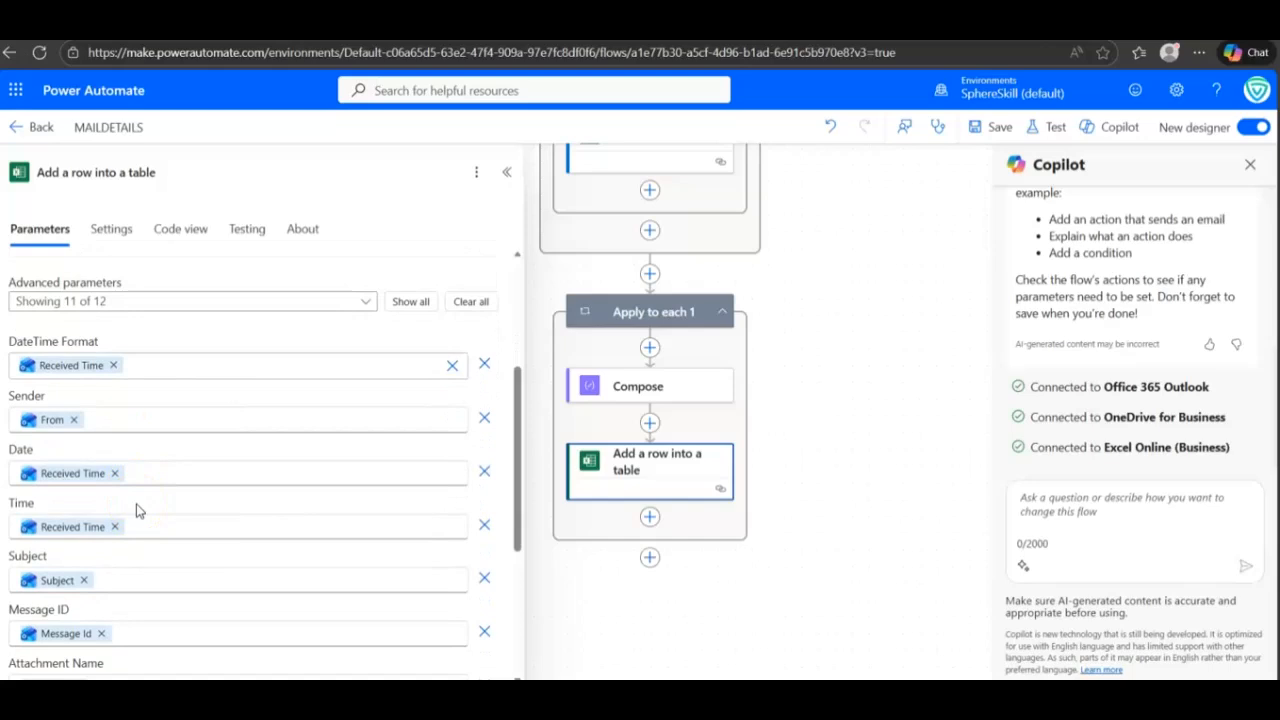
scroll(137, 508, down, 3)
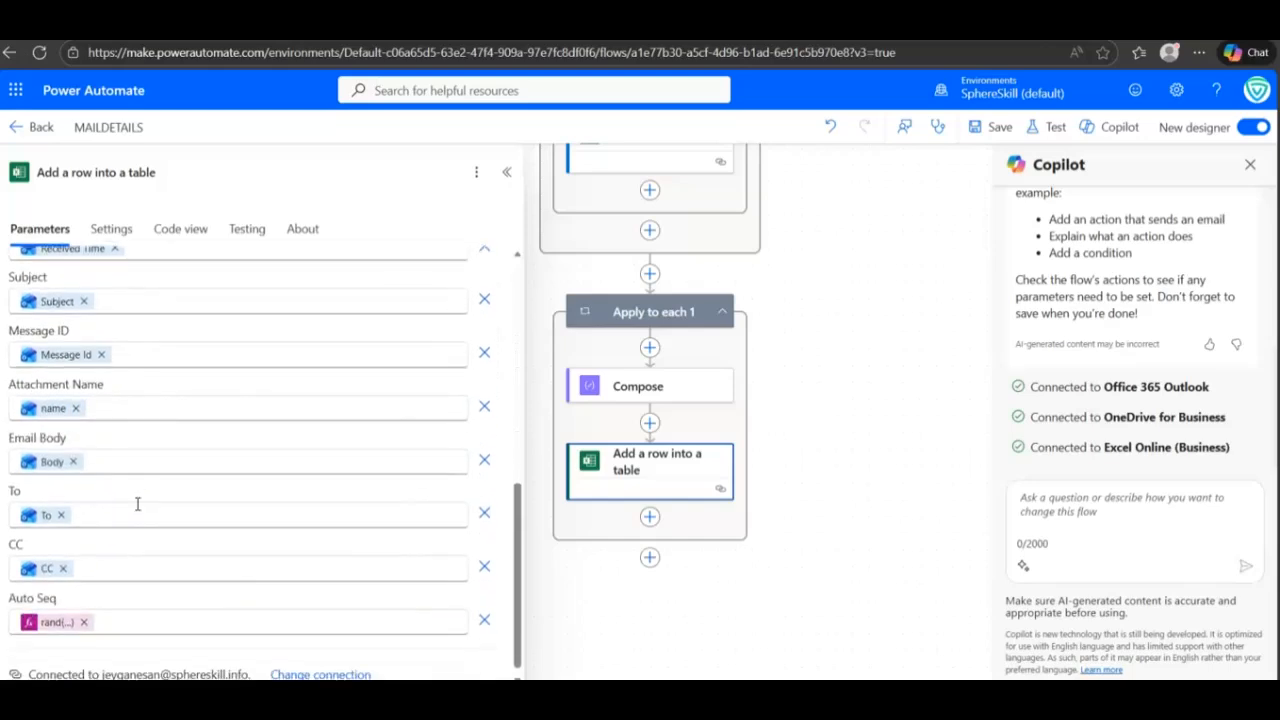
scroll(138, 504, up, 1)
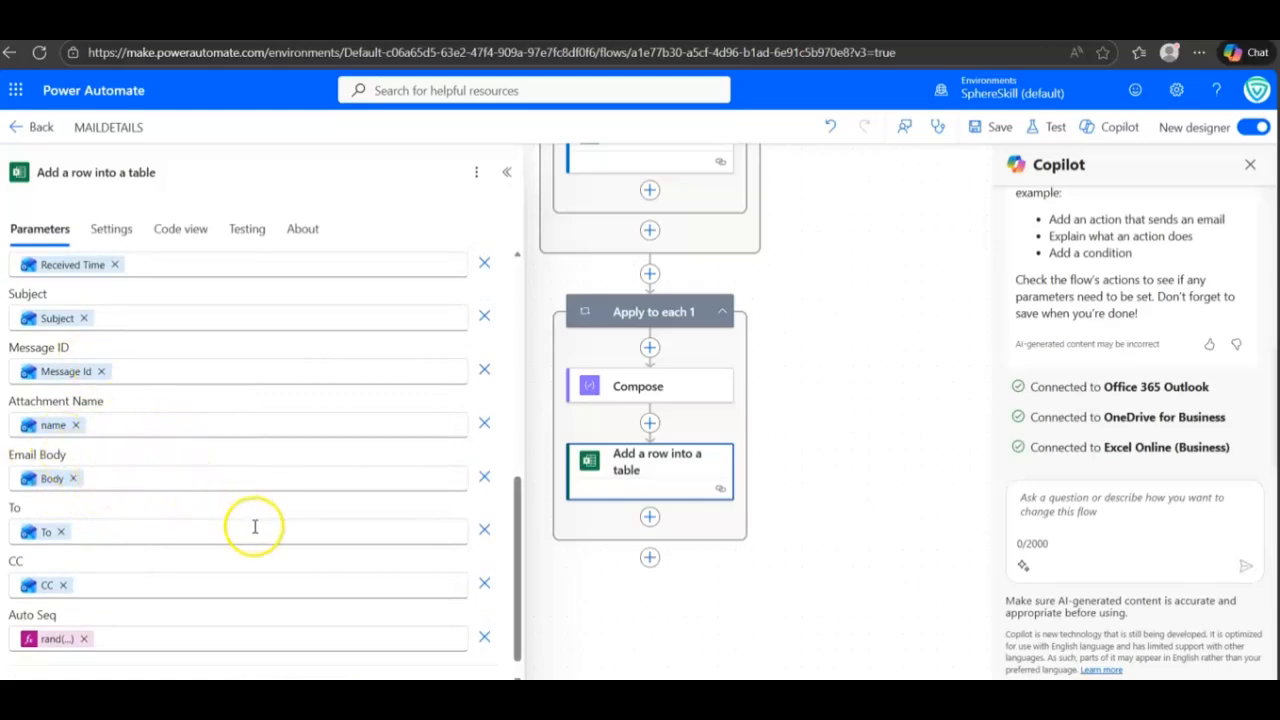
scroll(255, 526, down, 1)
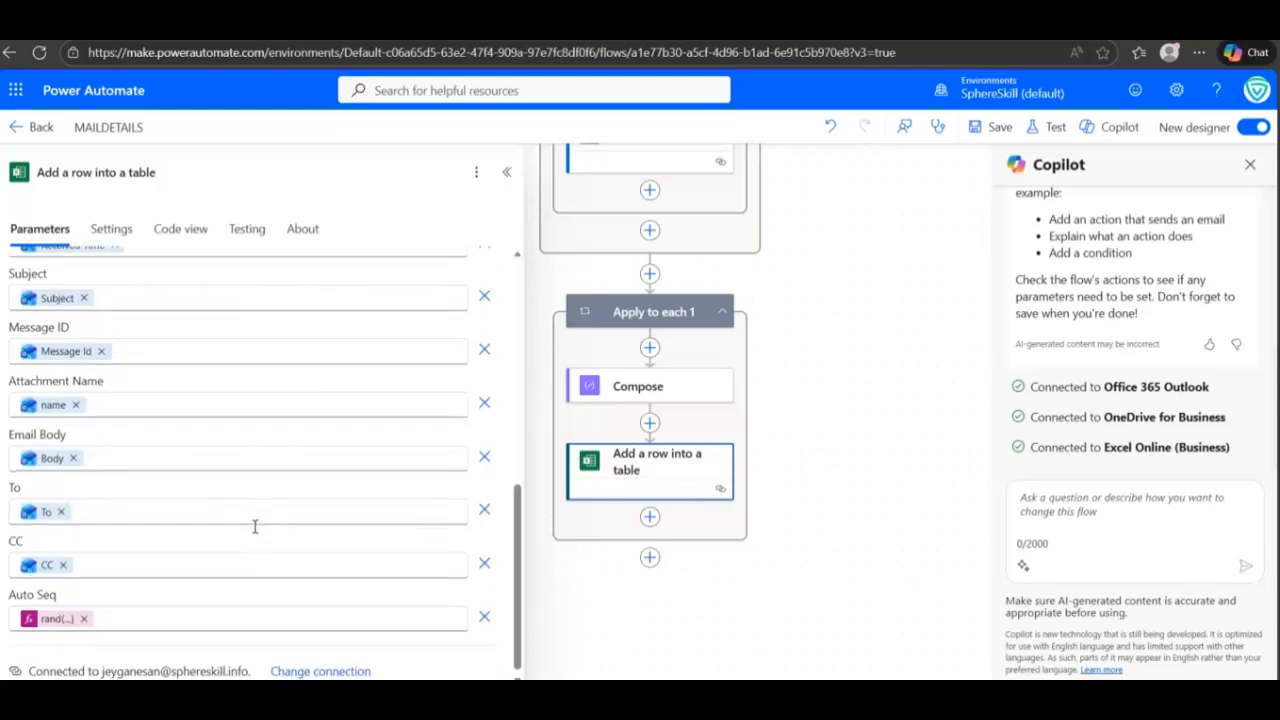
scroll(255, 526, down, 1)
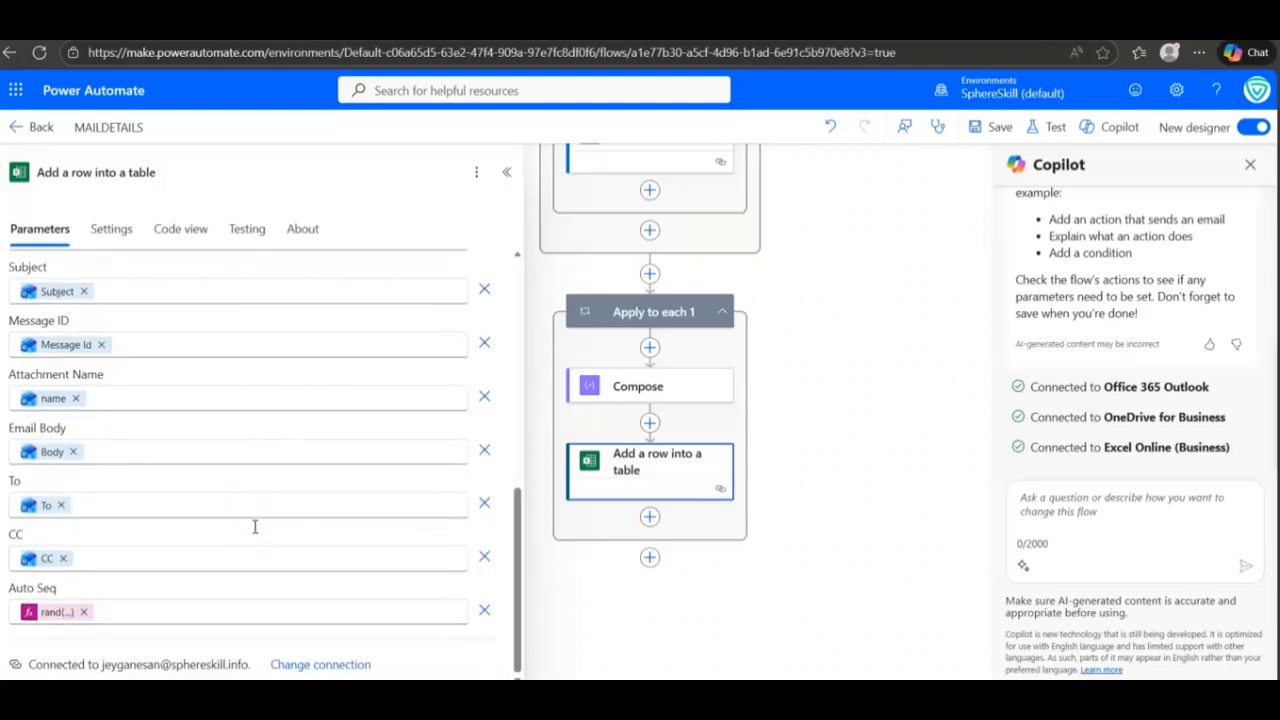
scroll(255, 526, up, 5)
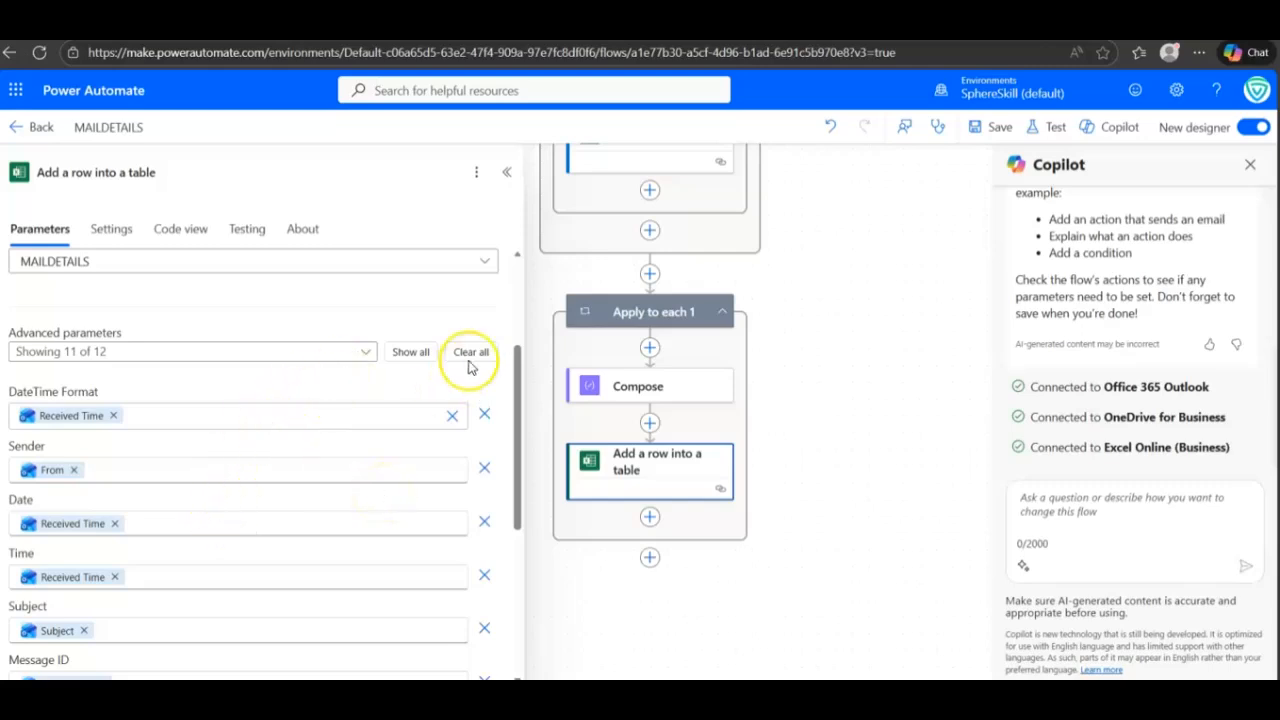
Close the Add a row into a table details and look over the whole flow from the email trigger to the last action.
click(511, 178)
scroll(812, 336, up, 3)
scroll(812, 338, up, 3)
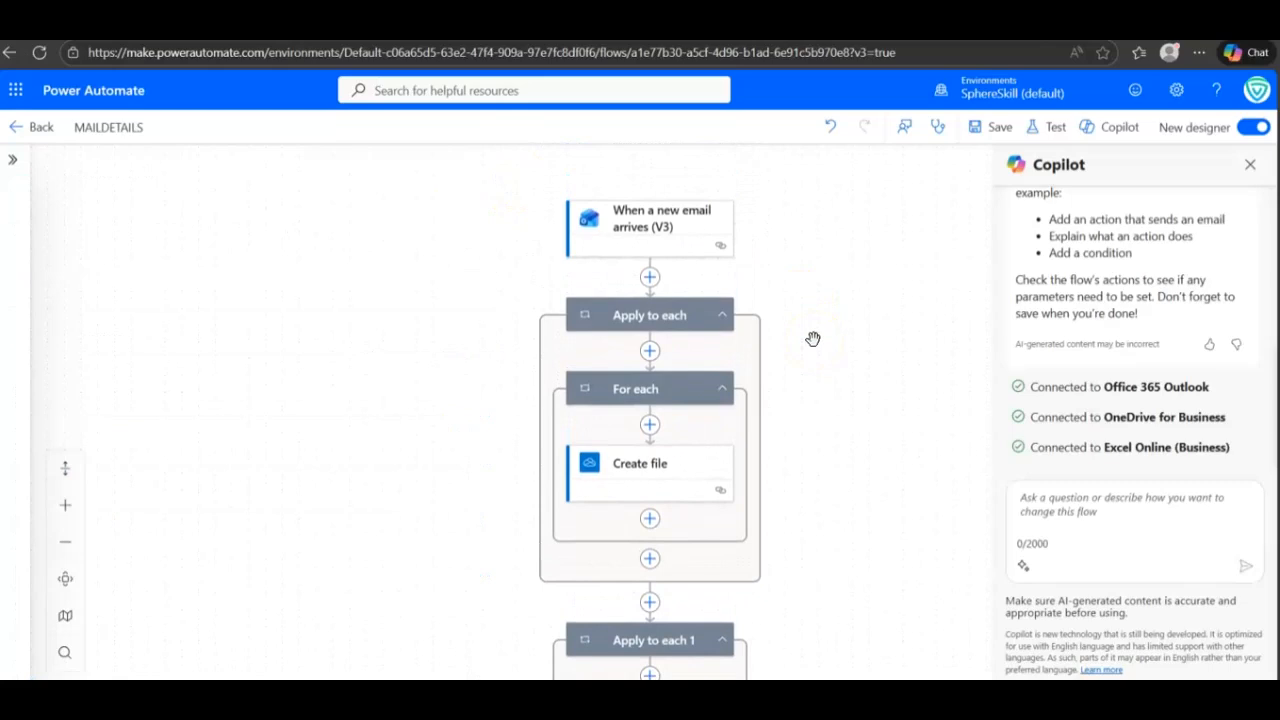
scroll(812, 339, down, 5)
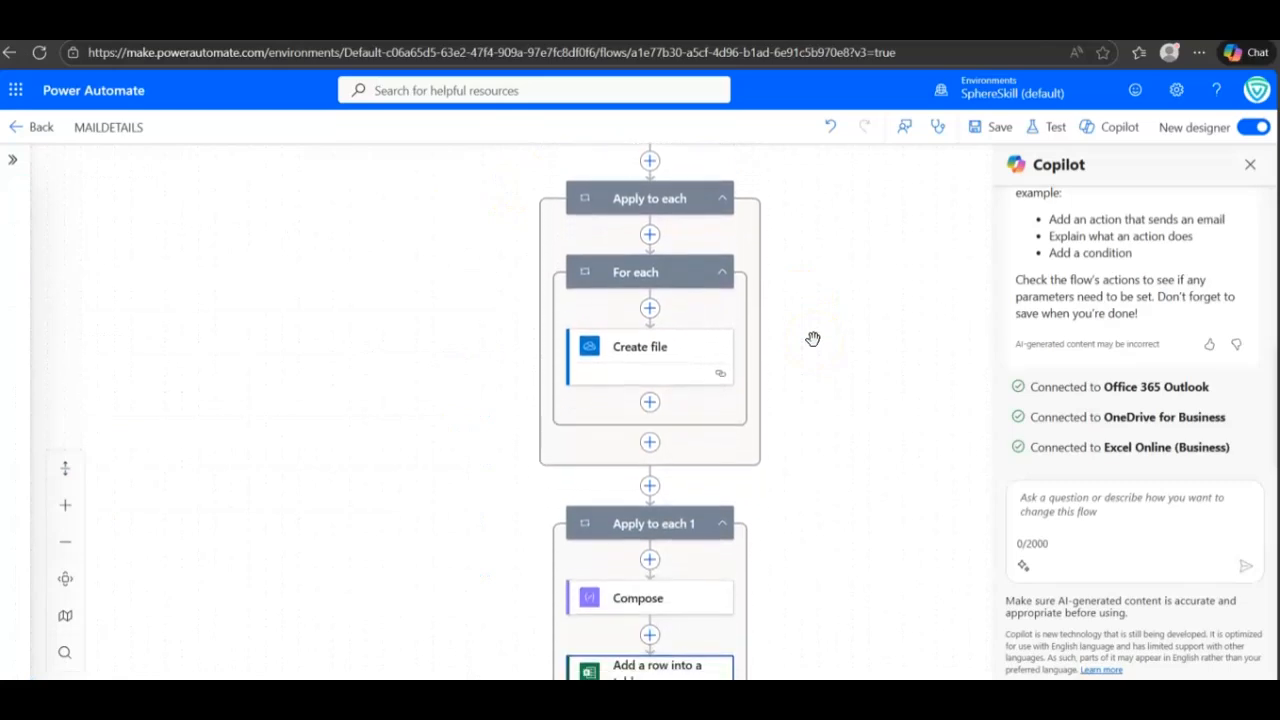
scroll(812, 339, down, 1)
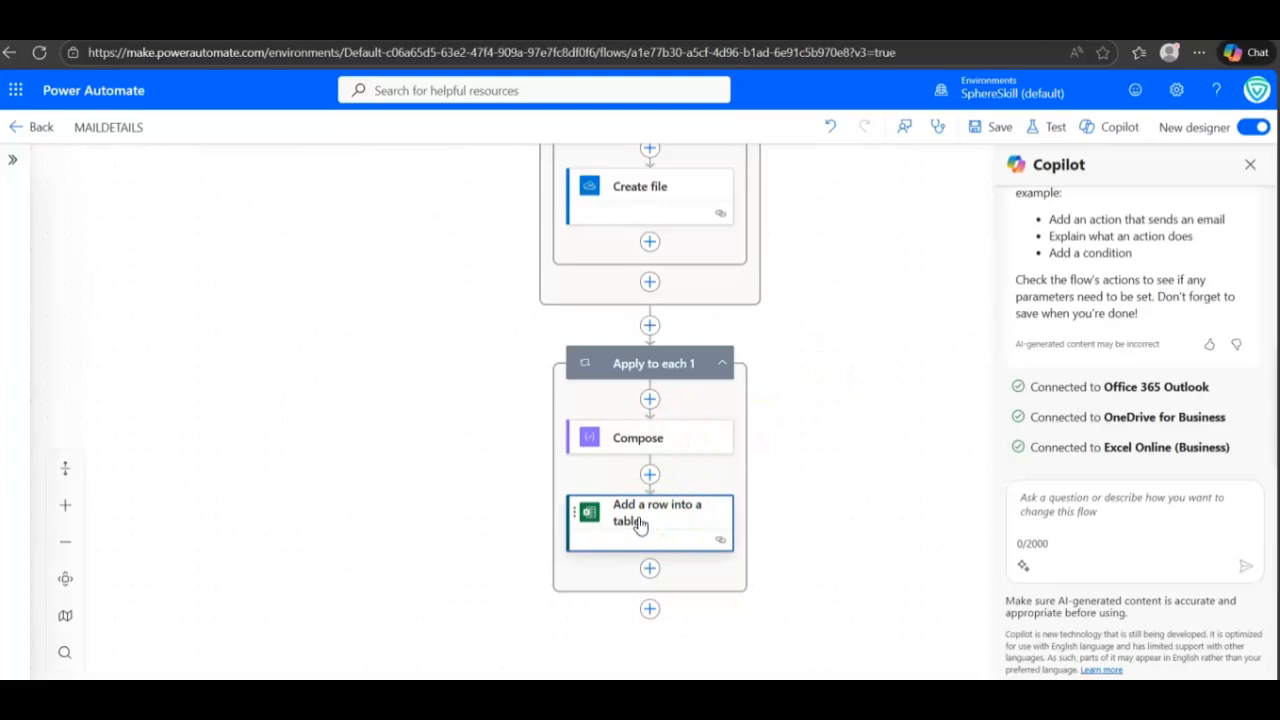
scroll(829, 197, up, 2)
scroll(829, 197, up, 5)
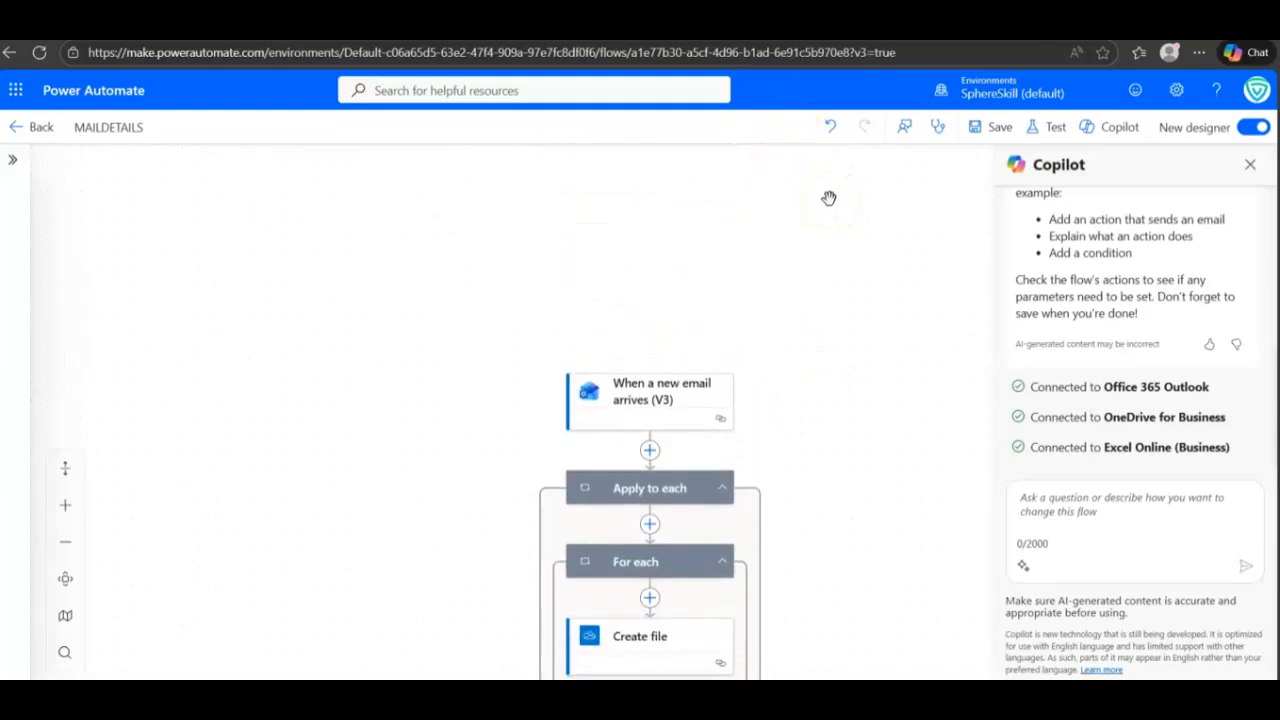
Leave the flow editor without saving and check the status of the latest runs in the MAILDETAILS flow's 28-day run history.
click(38, 129)
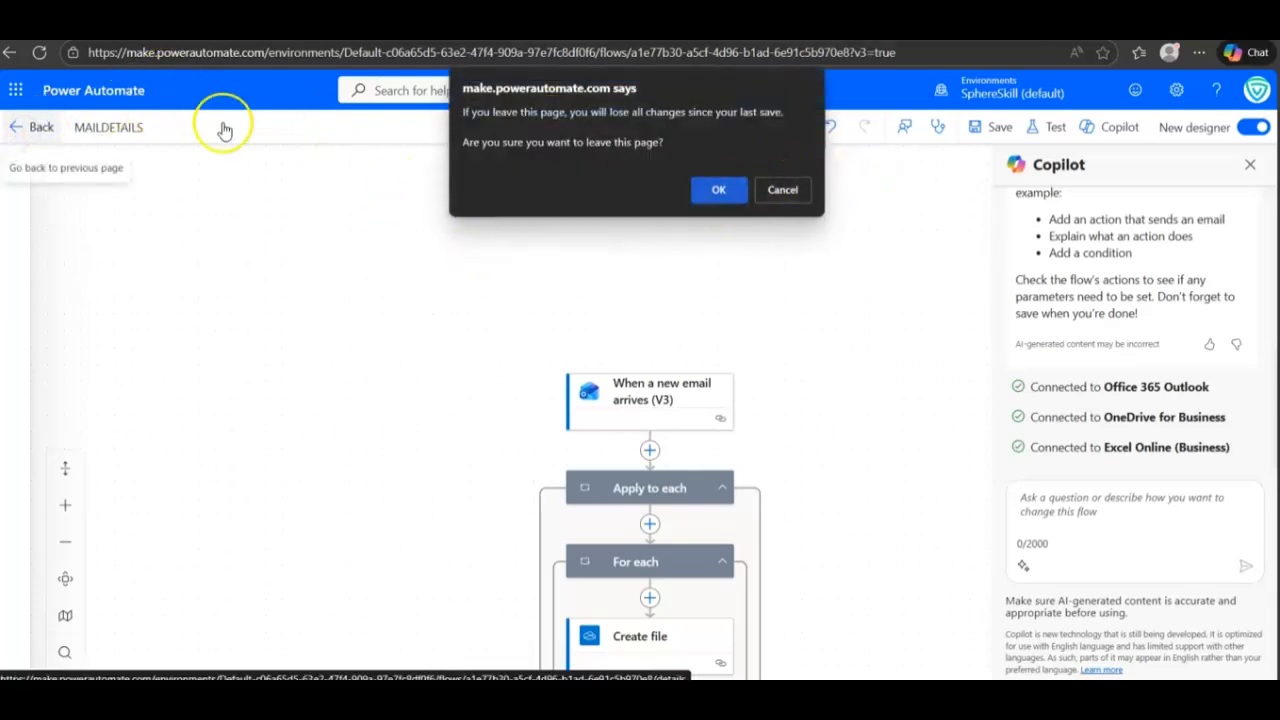
click(706, 197)
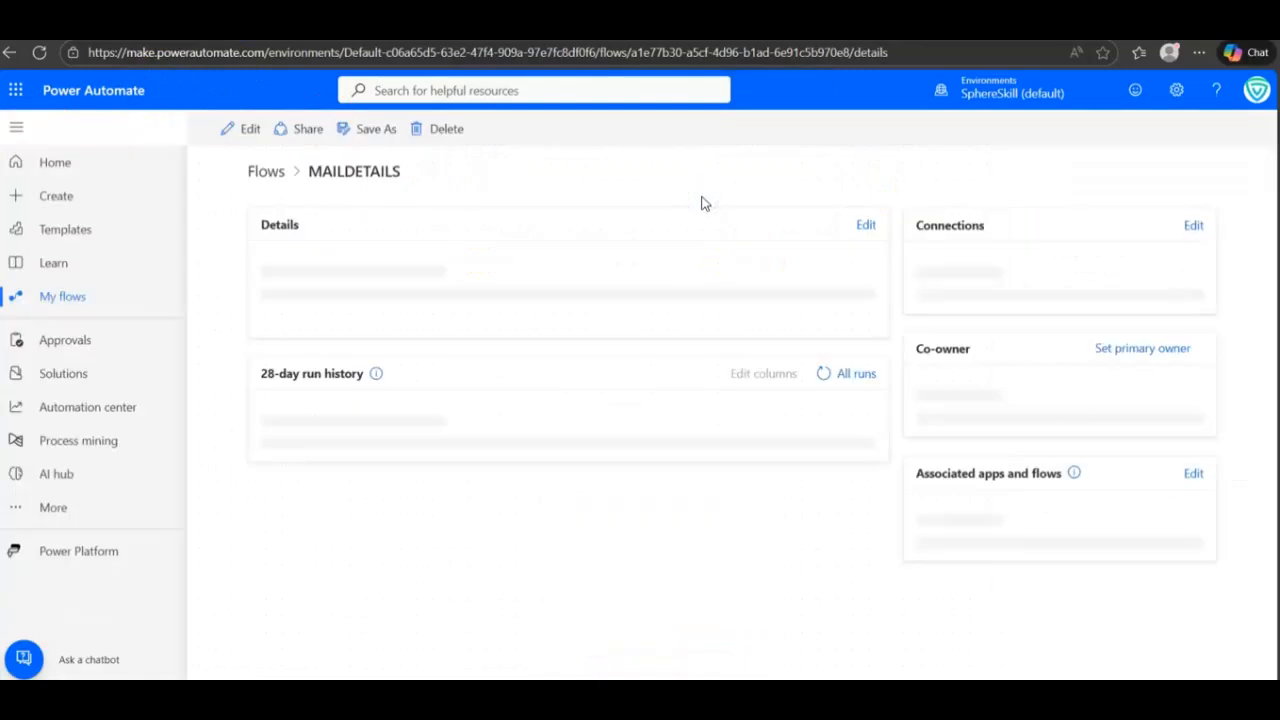
scroll(465, 540, down, 2)
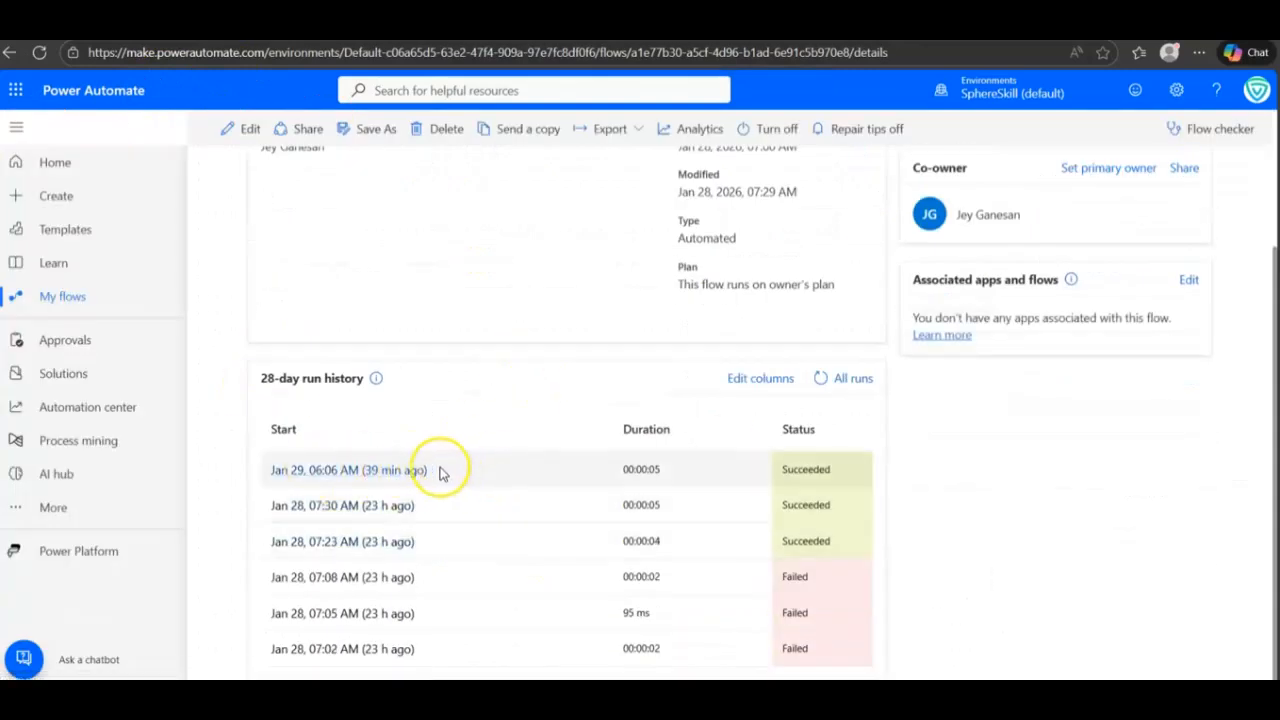
double_click(803, 470)
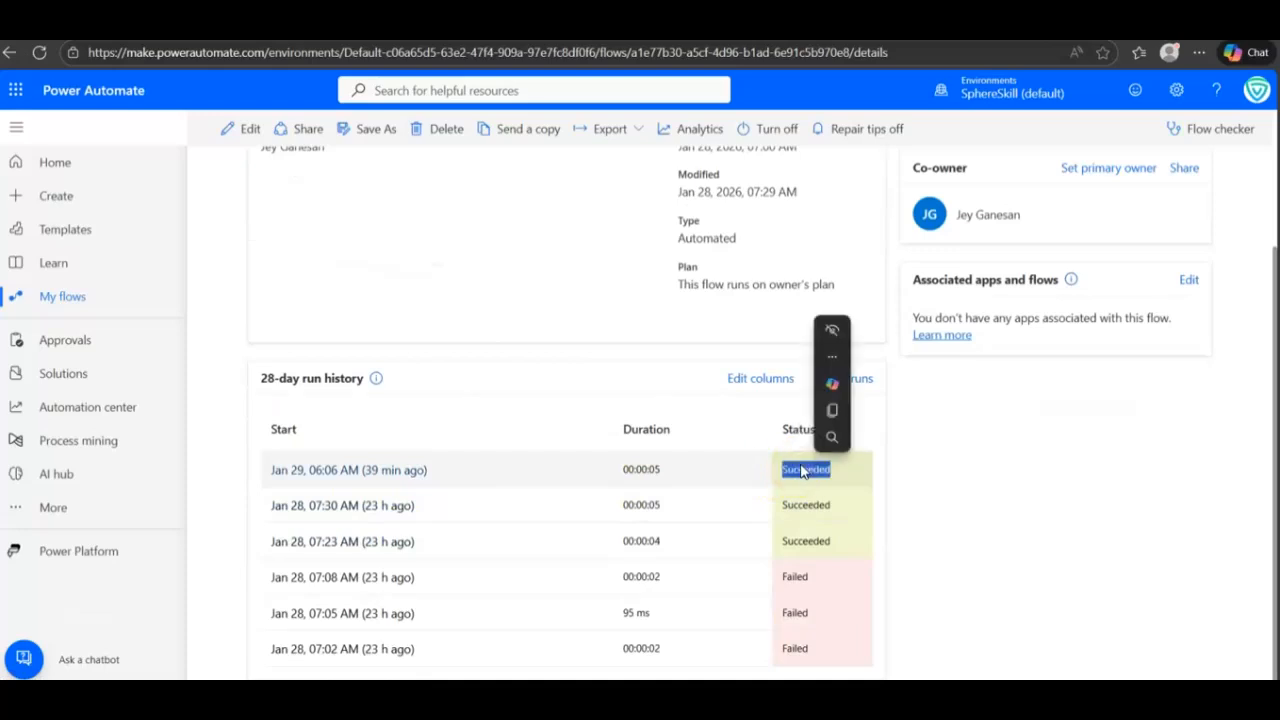
double_click(805, 505)
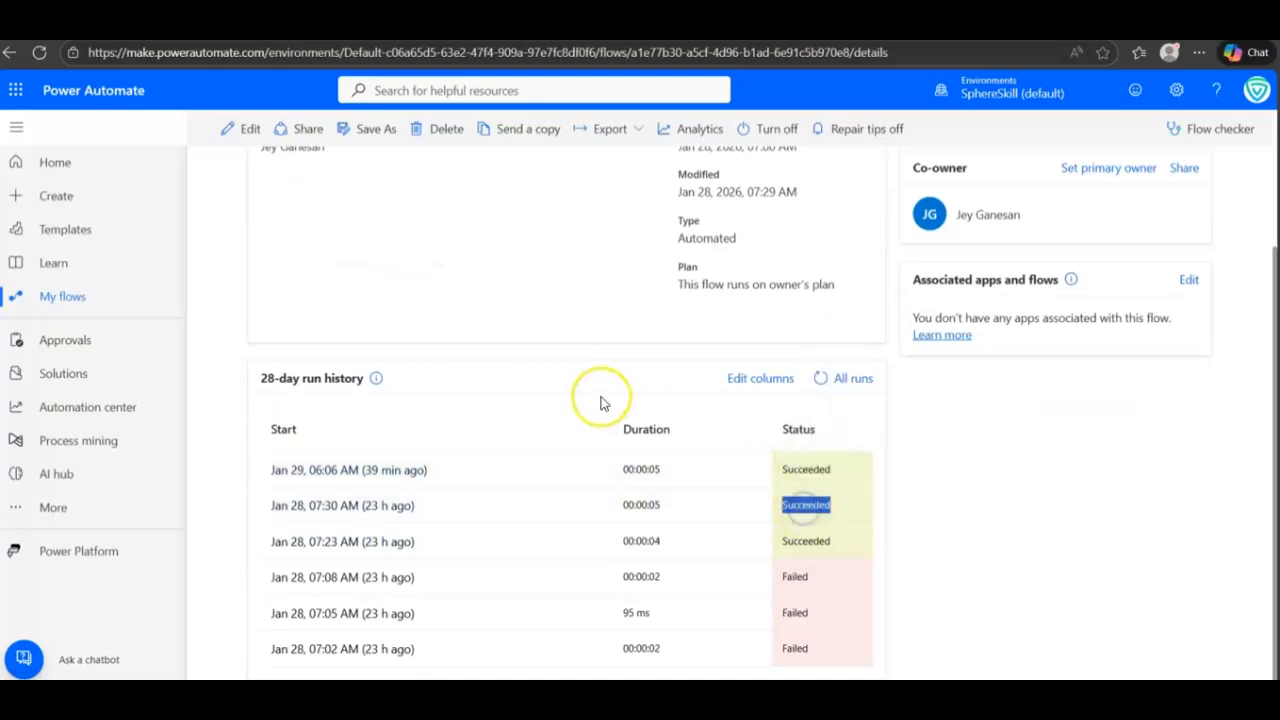
scroll(600, 403, up, 3)
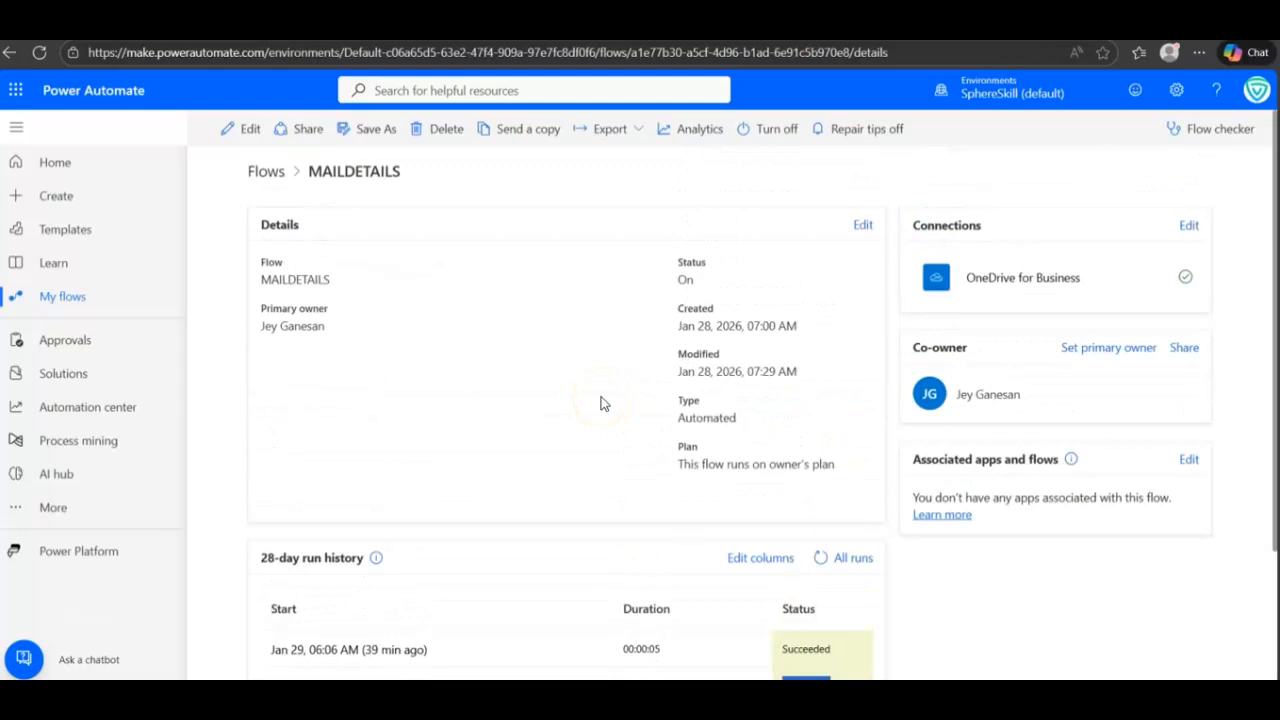